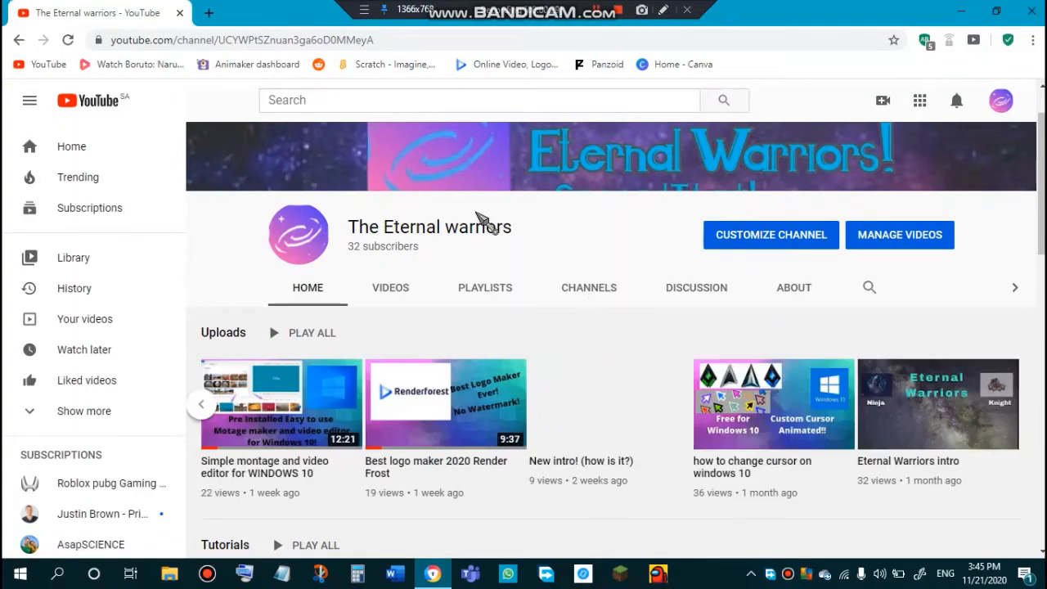
- Replace the YouTube channel tab with a new browser tab and go to canva.com
scroll(432, 206, "down", 2)
scroll(431, 205, "up", 3)
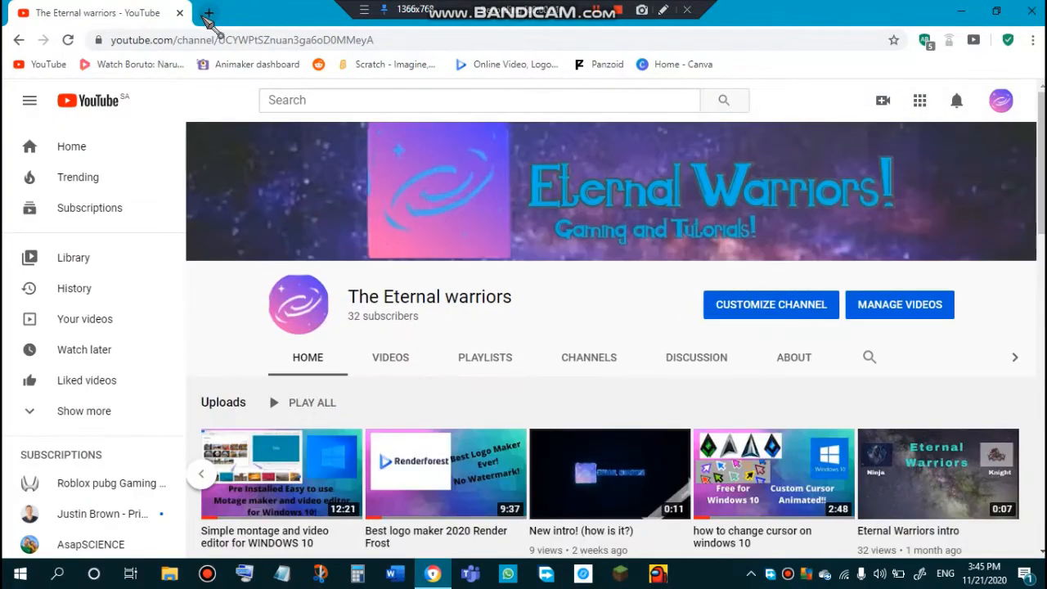
left_click(208, 13)
left_click(180, 13)
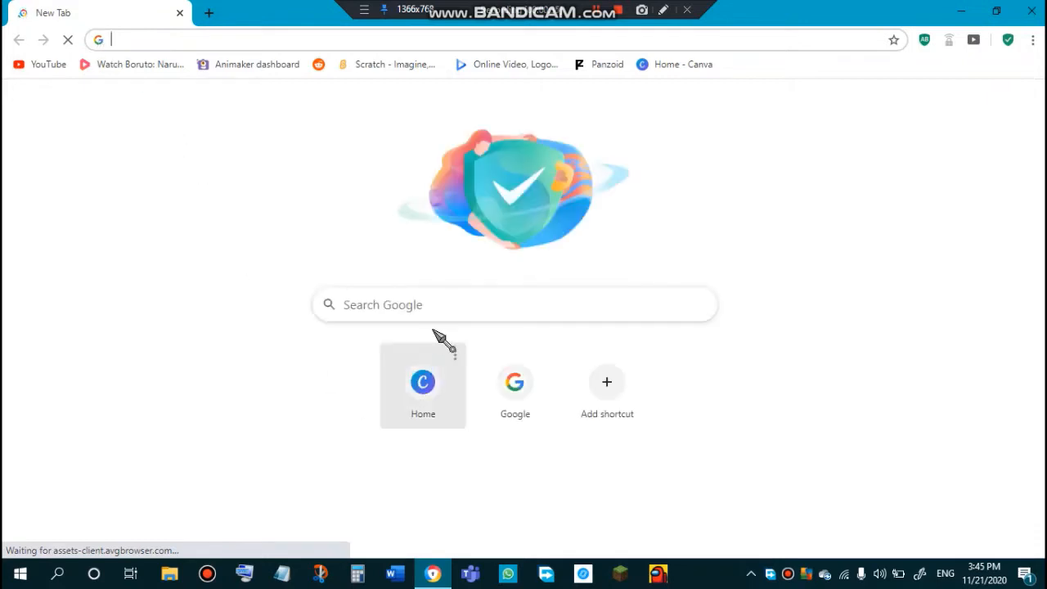
left_click(430, 311)
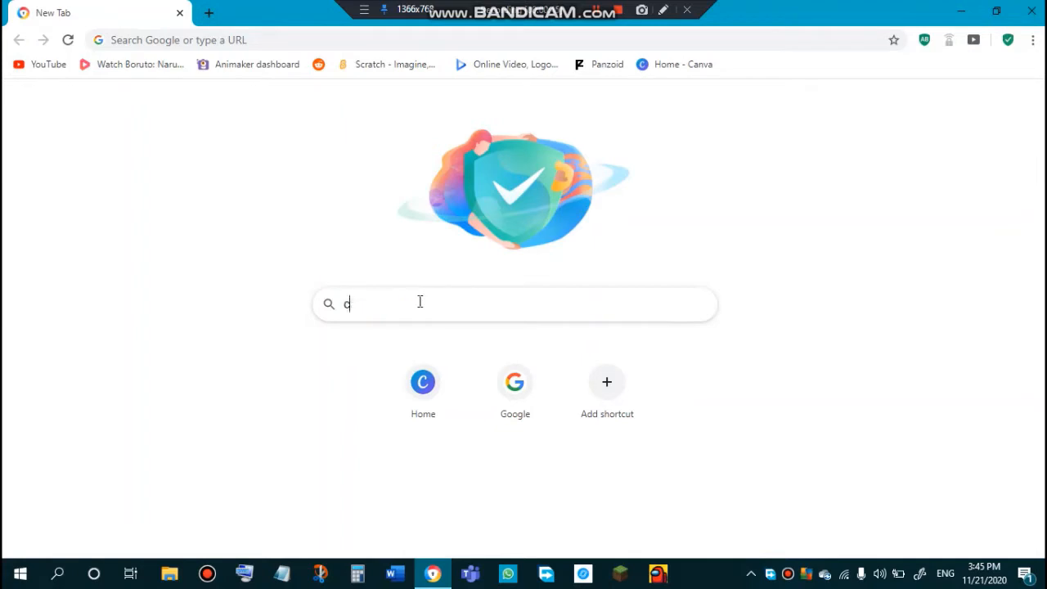
type("a.com")
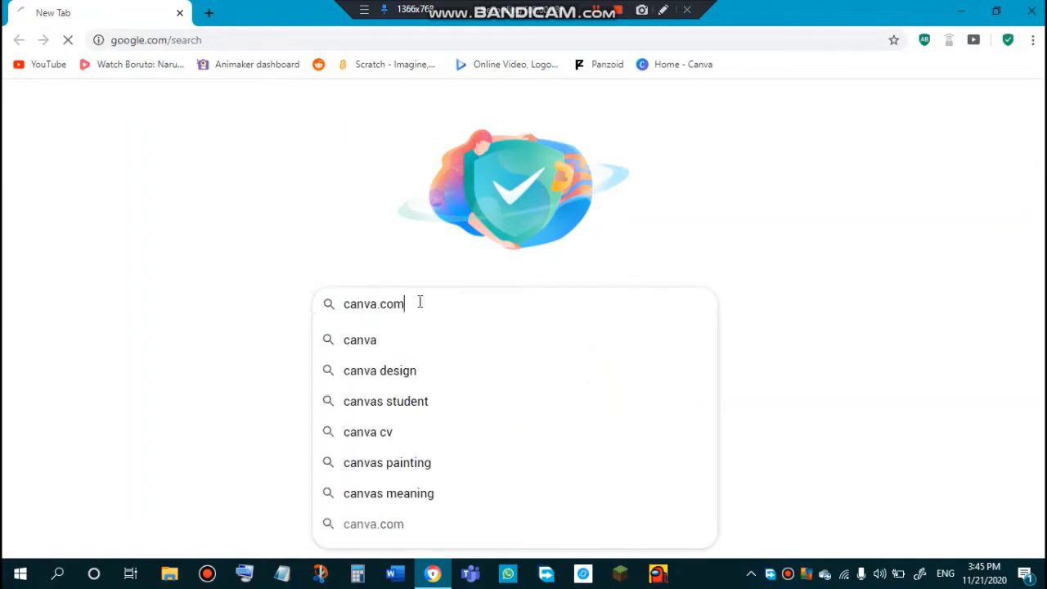
key("Return")
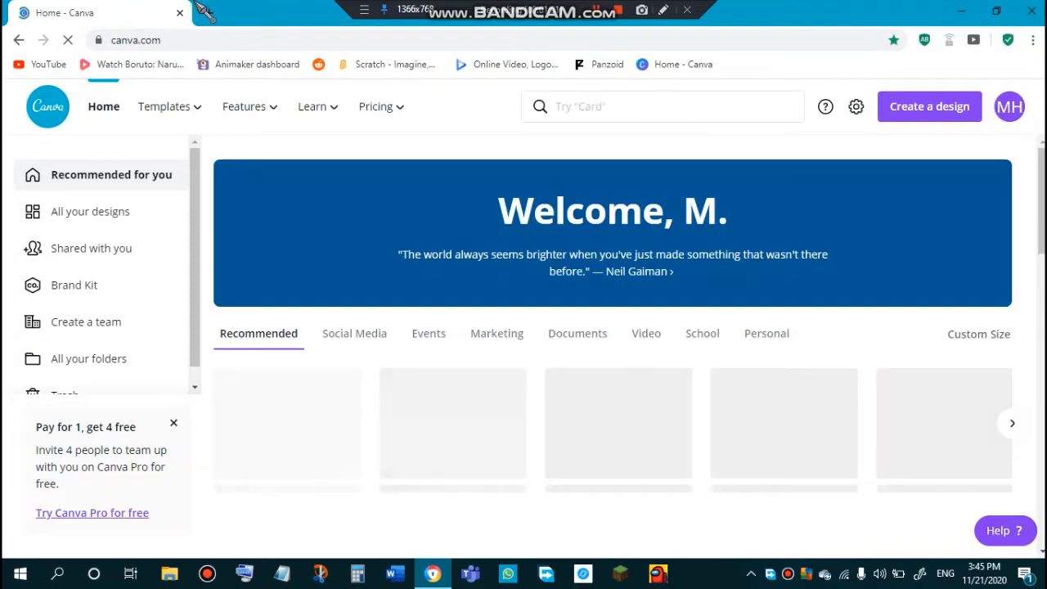
- Create a new design using the YouTube Thumbnail preset of 1280 × 720 px
scroll(440, 302, "down", 3)
scroll(491, 323, "down", 3)
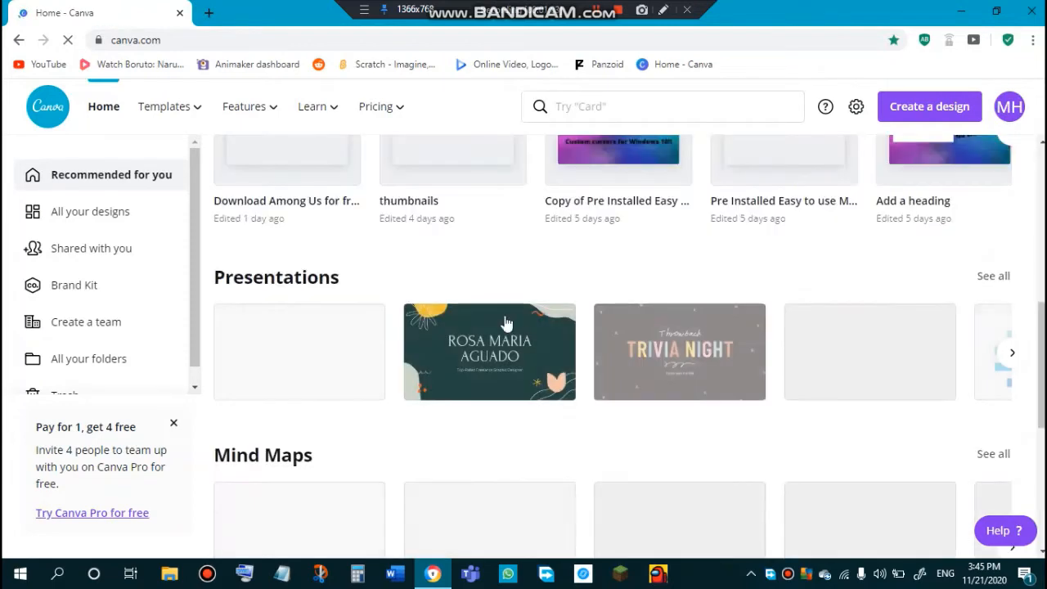
scroll(622, 295, "up", 6)
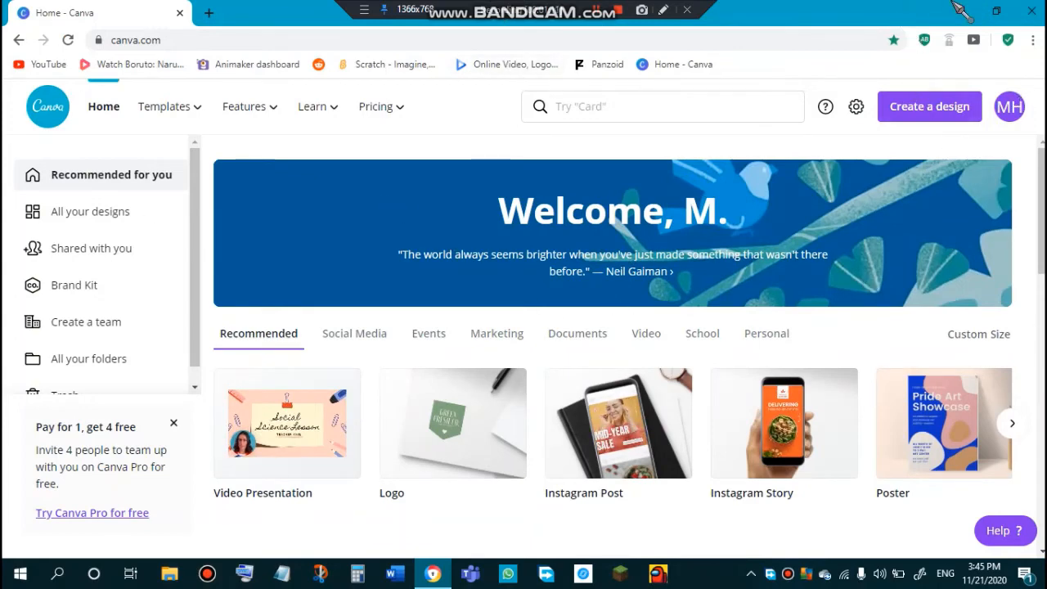
left_click(929, 107)
scroll(852, 253, "down", 5)
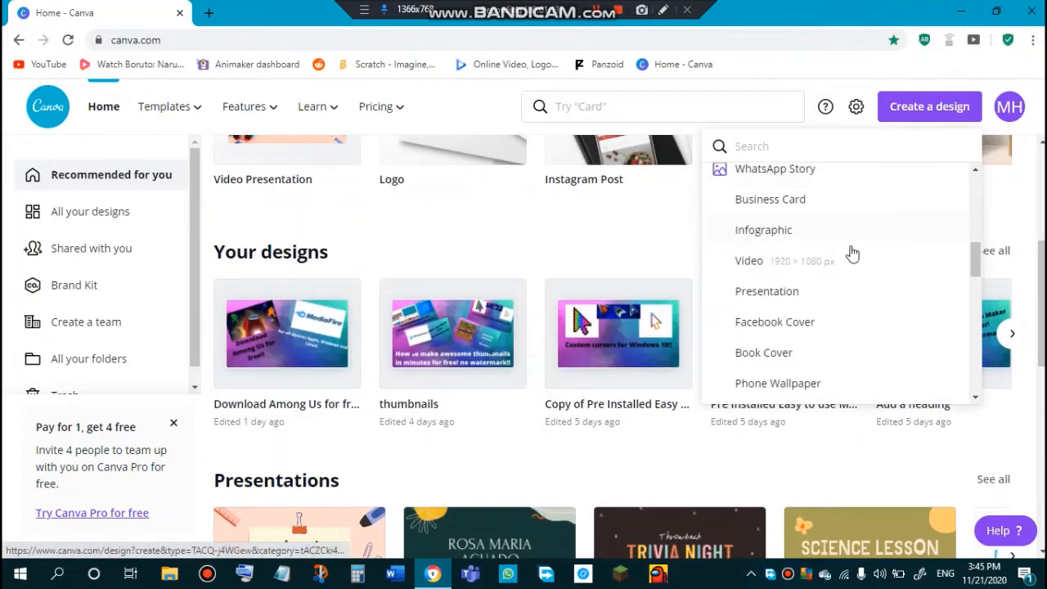
scroll(852, 254, "down", 1)
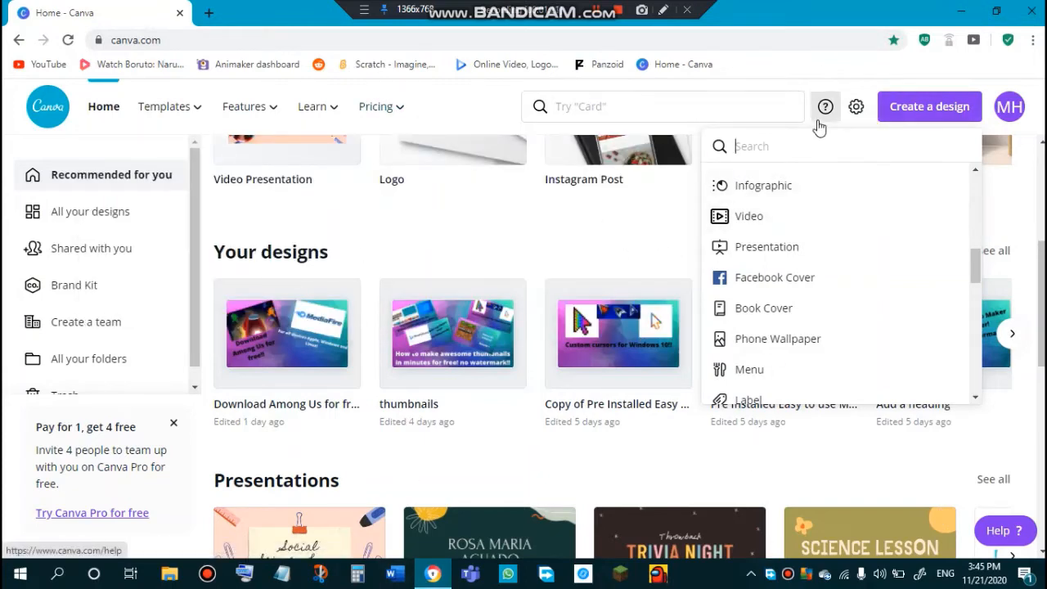
type("YouTube thumbnail")
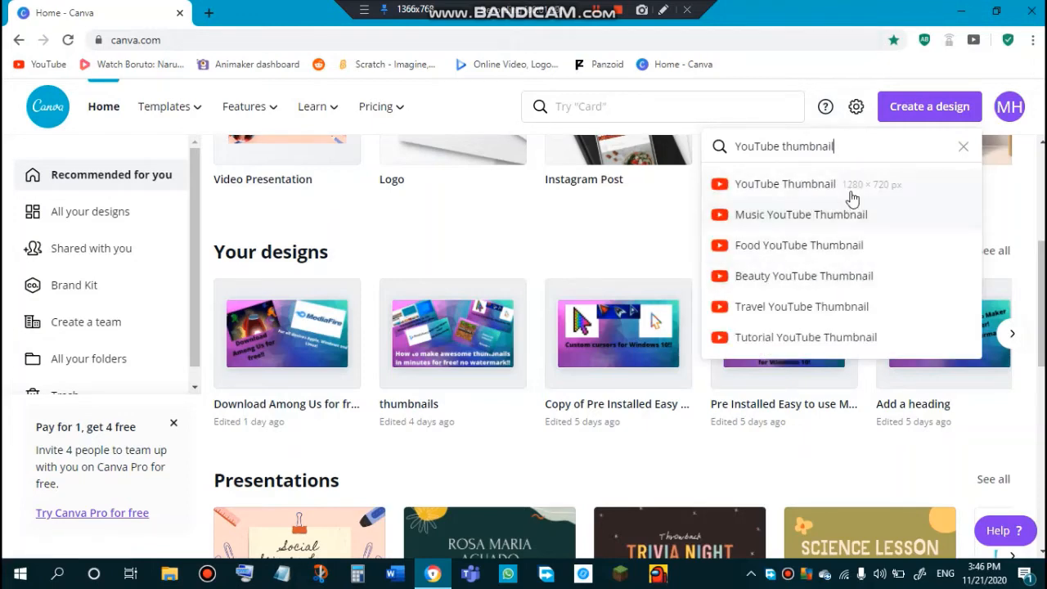
left_click(855, 198)
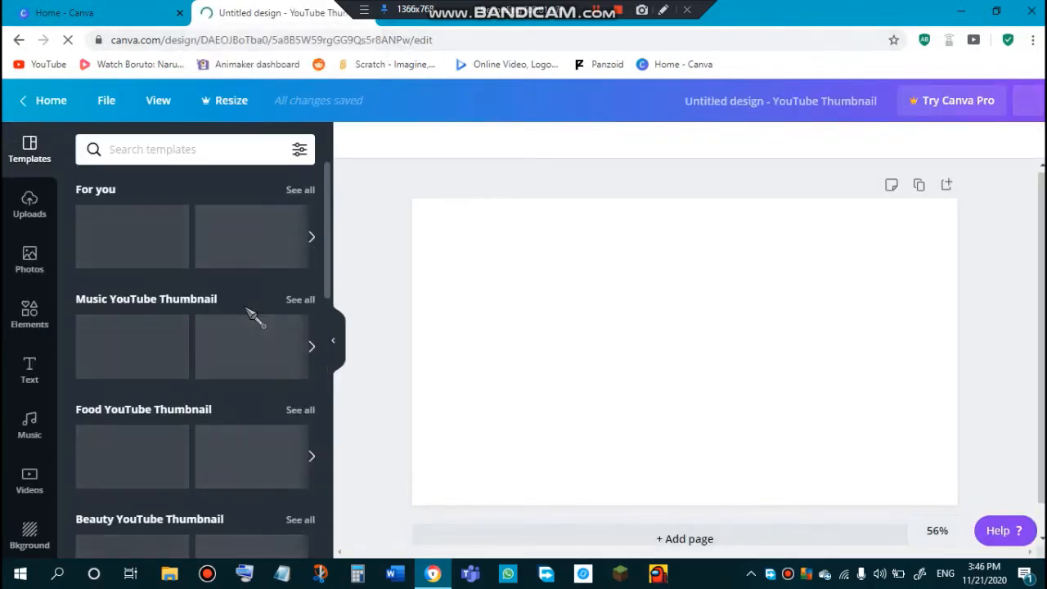
- Browse the YouTube thumbnail templates, including the other designs in the Tutorial YouTube Thumbnail category
scroll(254, 317, "down", 1)
scroll(272, 361, "down", 2)
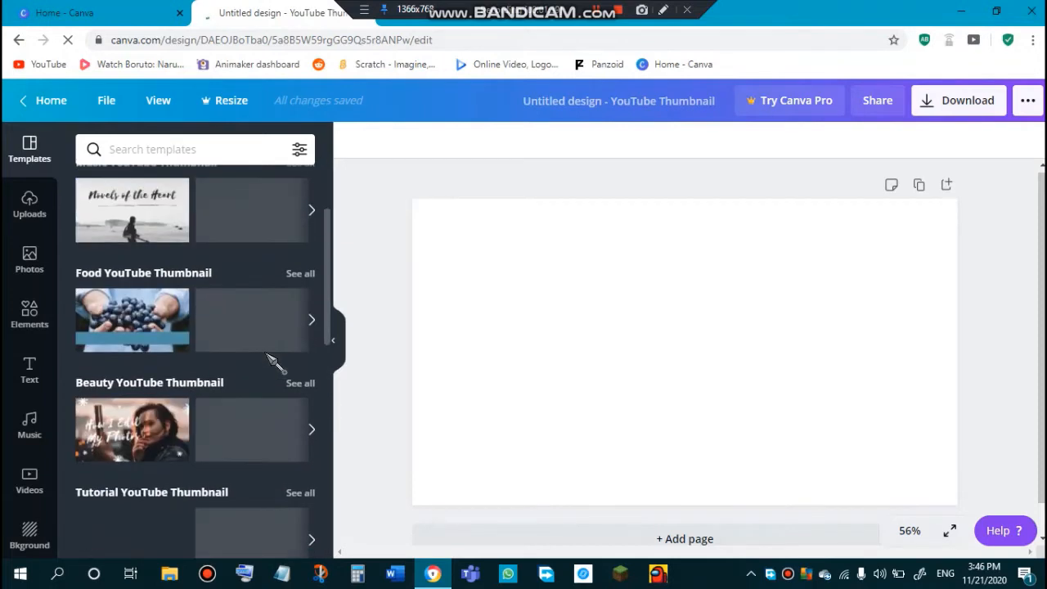
scroll(204, 431, "down", 3)
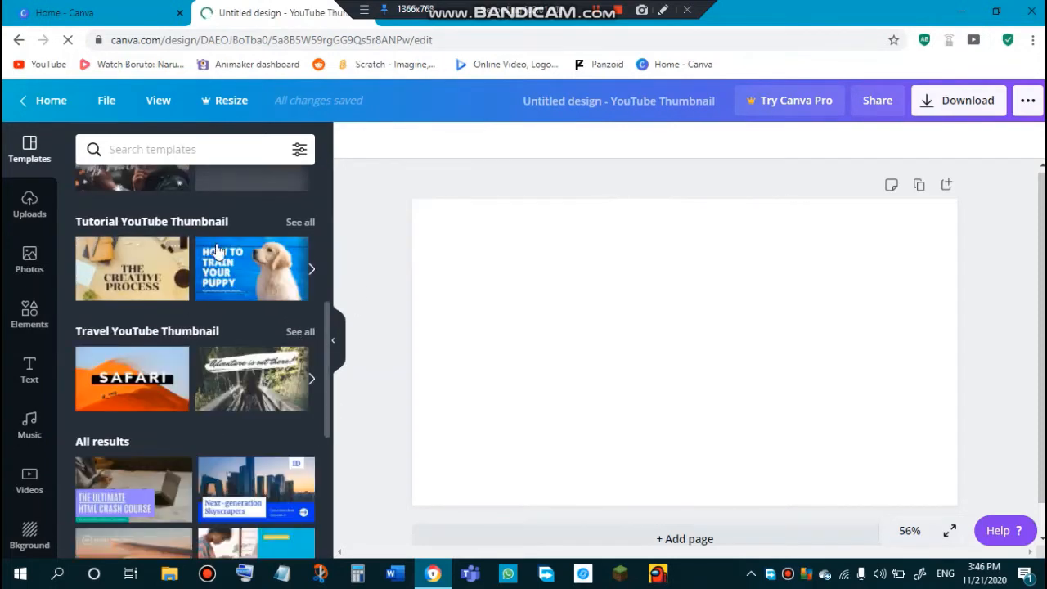
left_click(311, 269)
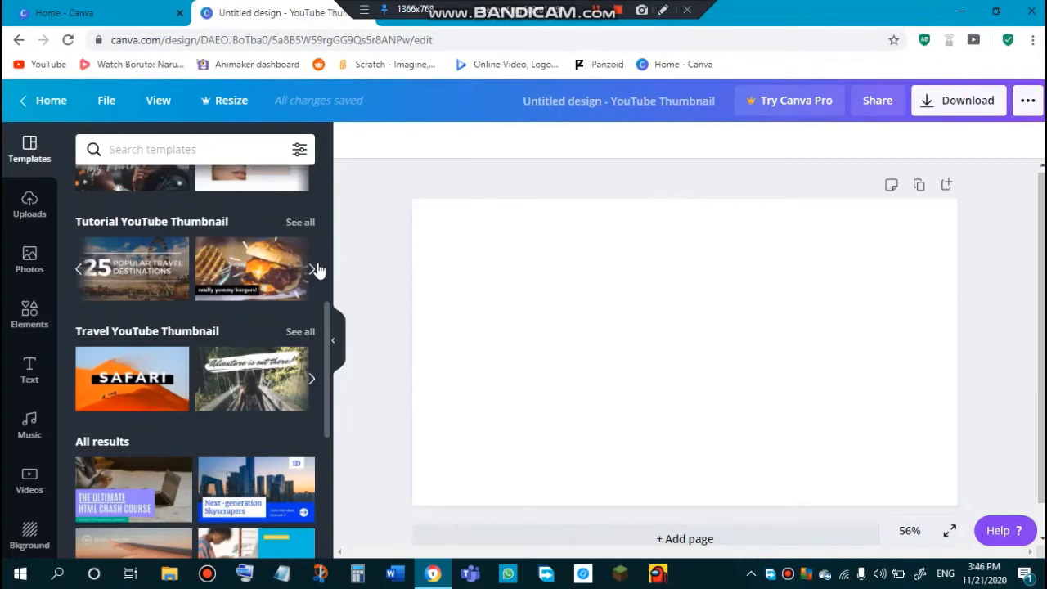
left_click(314, 270)
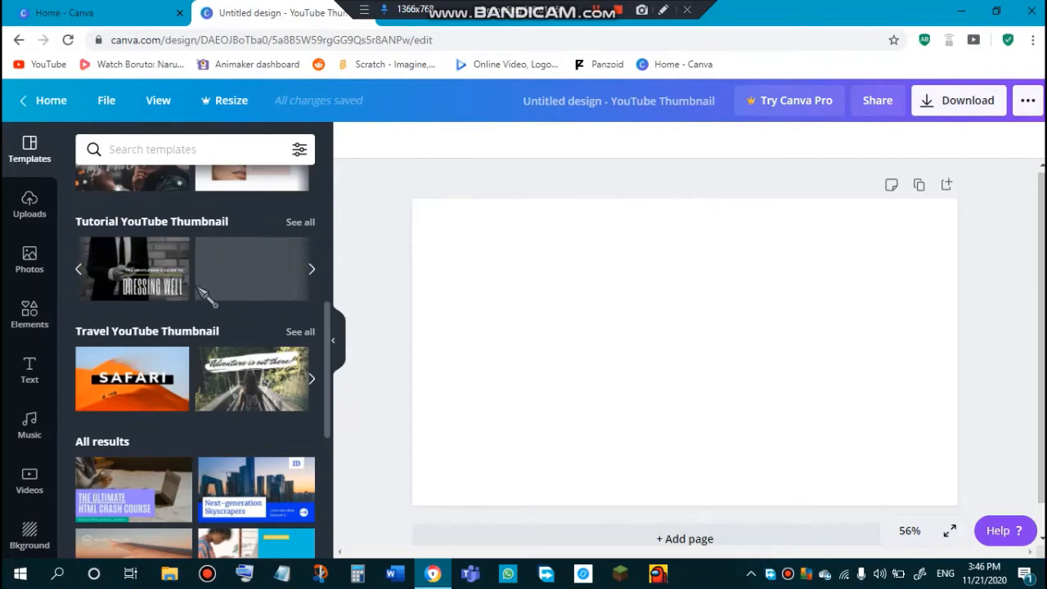
left_click(314, 273)
scroll(309, 254, "down", 5)
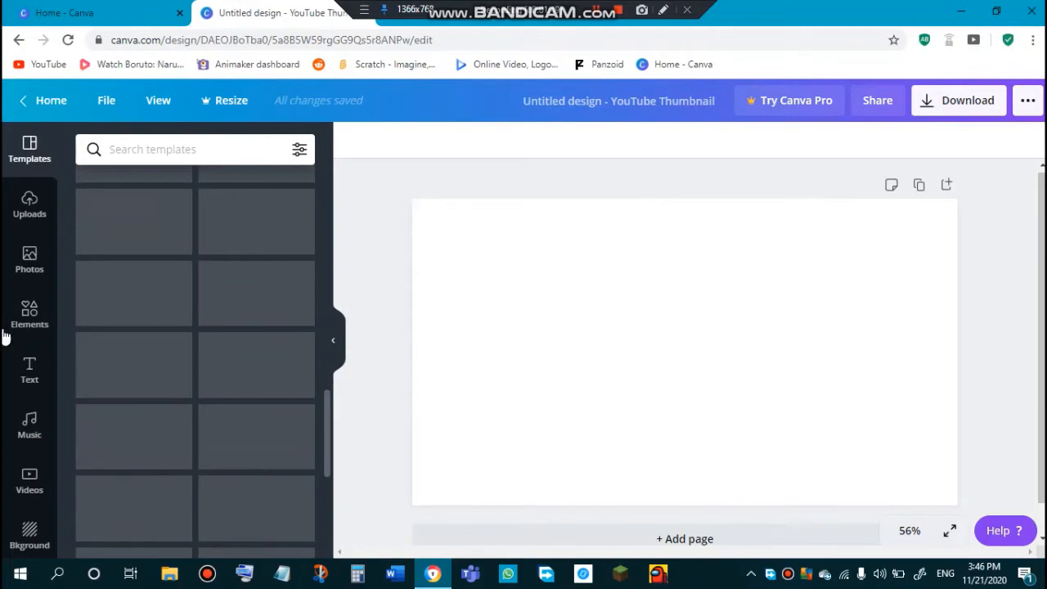
scroll(238, 242, "up", 10)
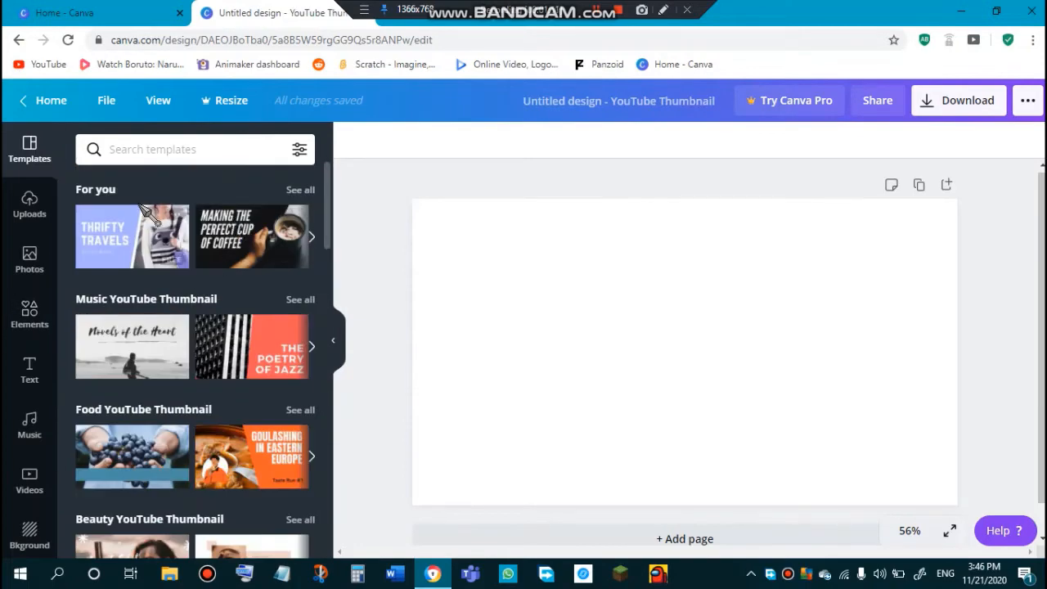
scroll(143, 211, "down", 3)
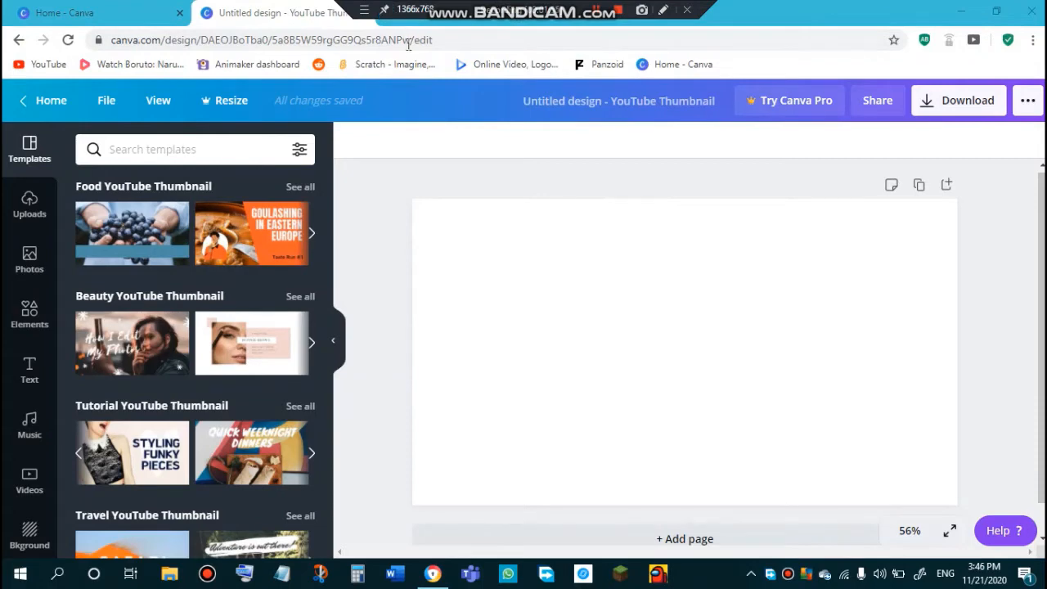
- Search Google Images for "minecraft" in a new browser tab
left_click(387, 13)
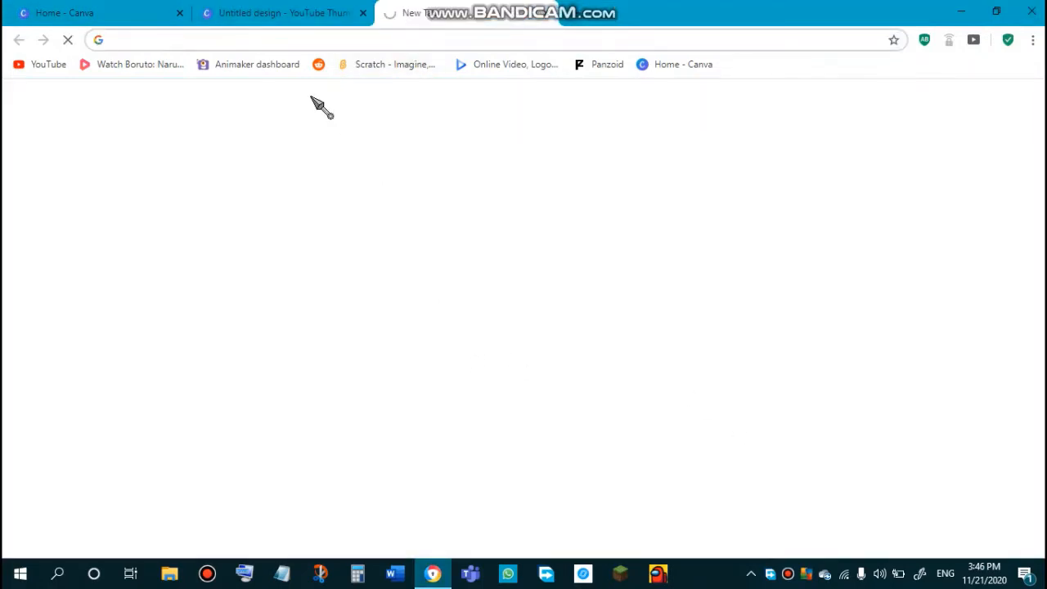
left_click(291, 3)
left_click(492, 12)
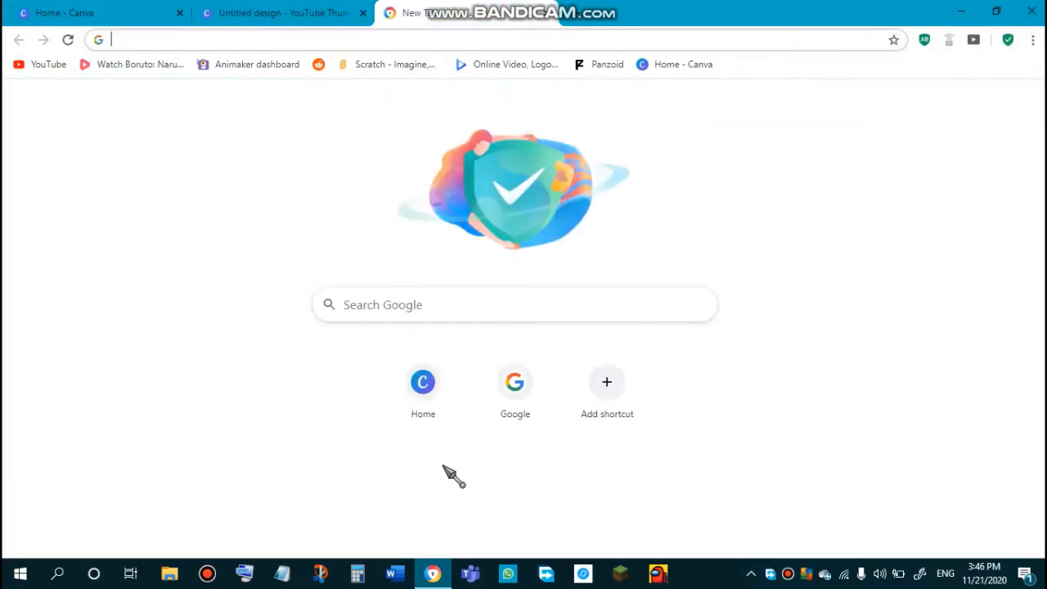
left_click(513, 307)
type("minecraft")
key("Return")
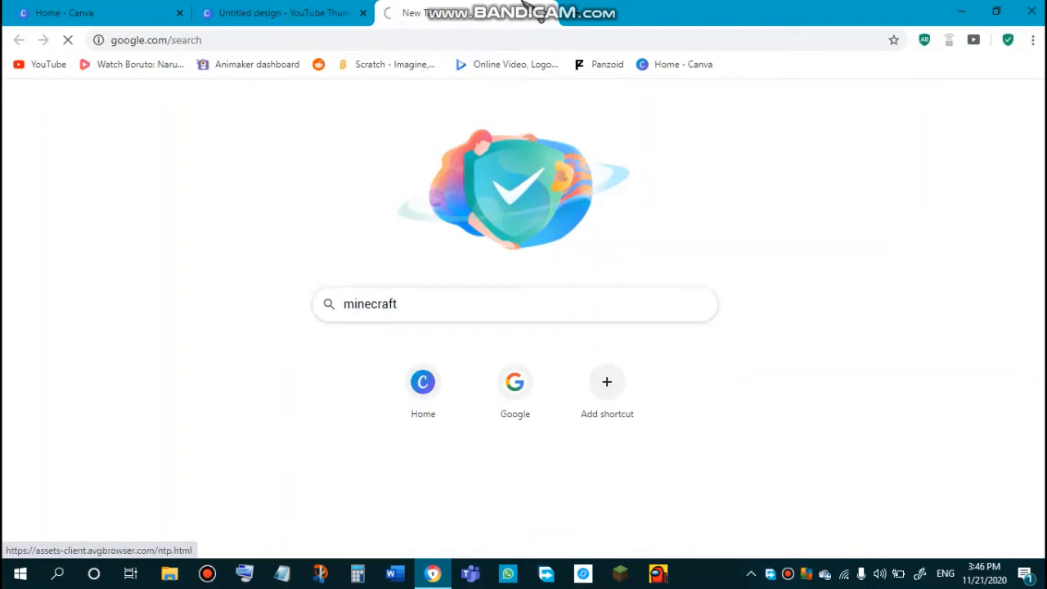
left_click(214, 166)
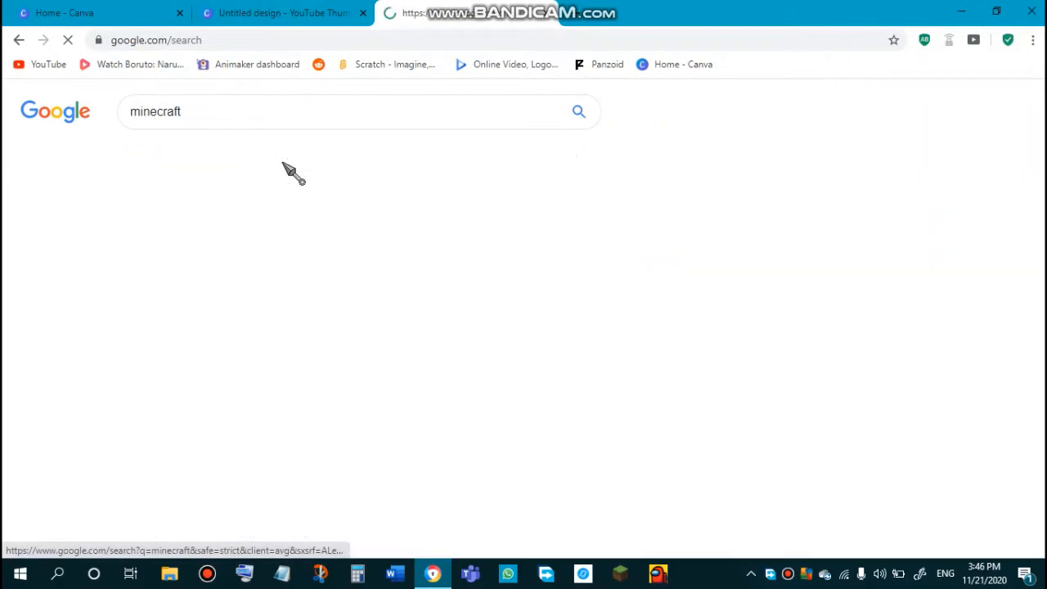
left_click(284, 168)
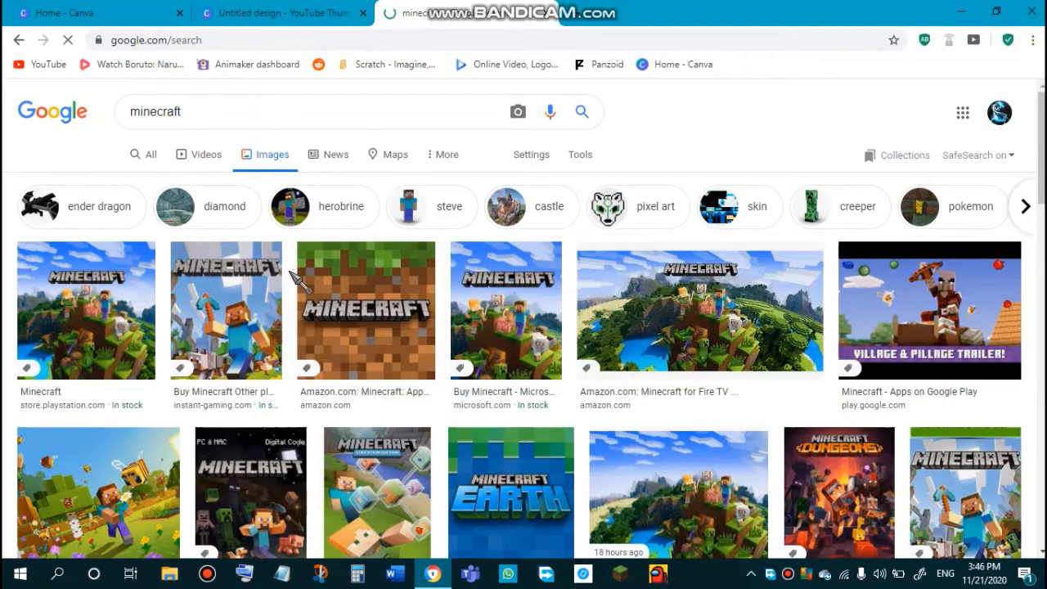
- Copy the square grass-and-dirt Minecraft logo image and return to the Canva thumbnail design
right_click(342, 283)
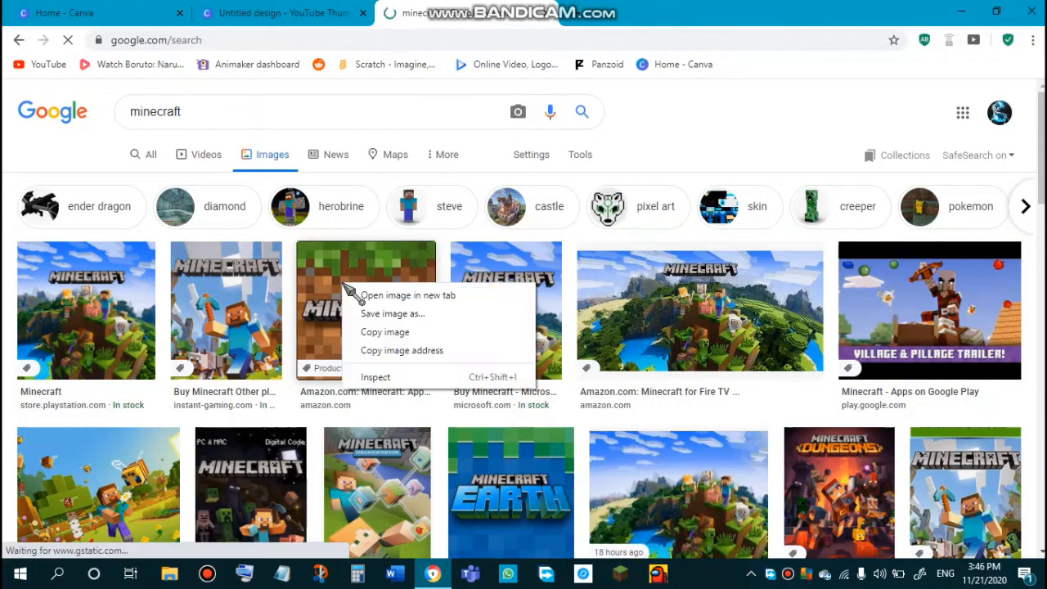
left_click(391, 336)
left_click(278, 12)
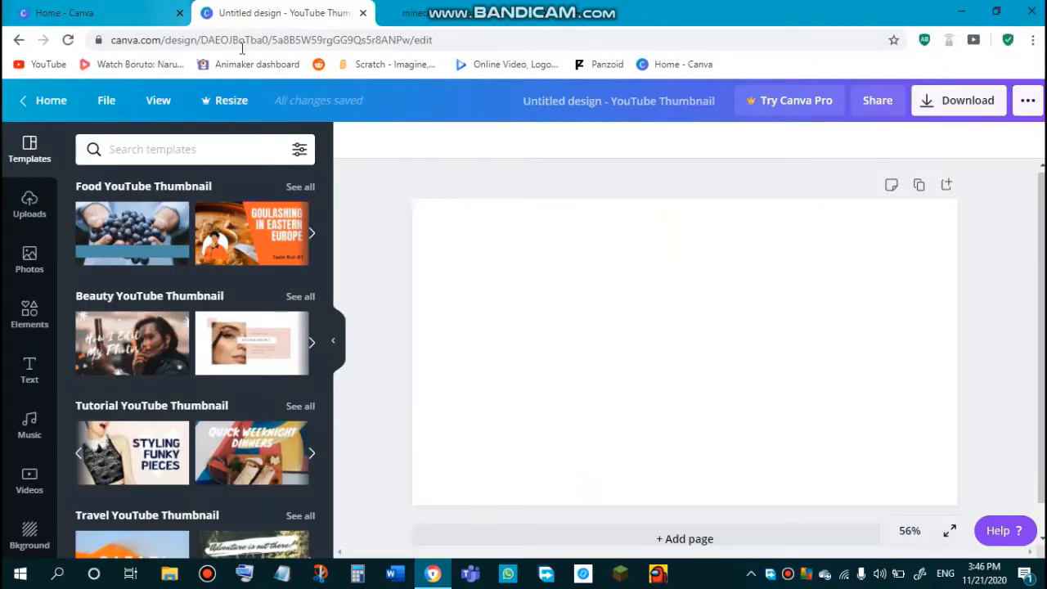
- Apply the pink, blue and teal polygon background from the recently used backgrounds to the blank thumbnail page
left_click(659, 413)
left_click(654, 411)
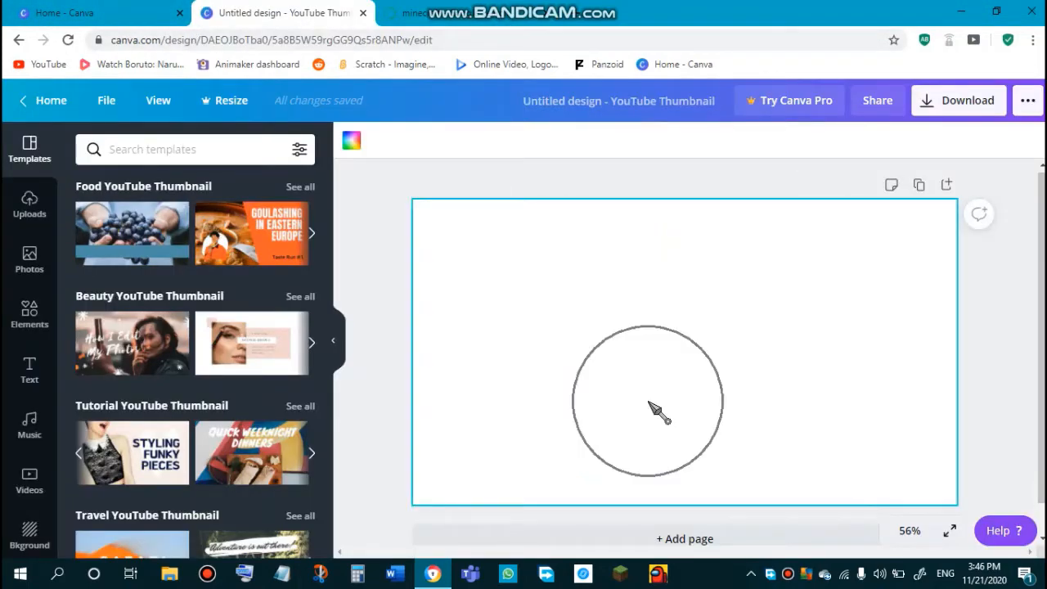
left_click(29, 533)
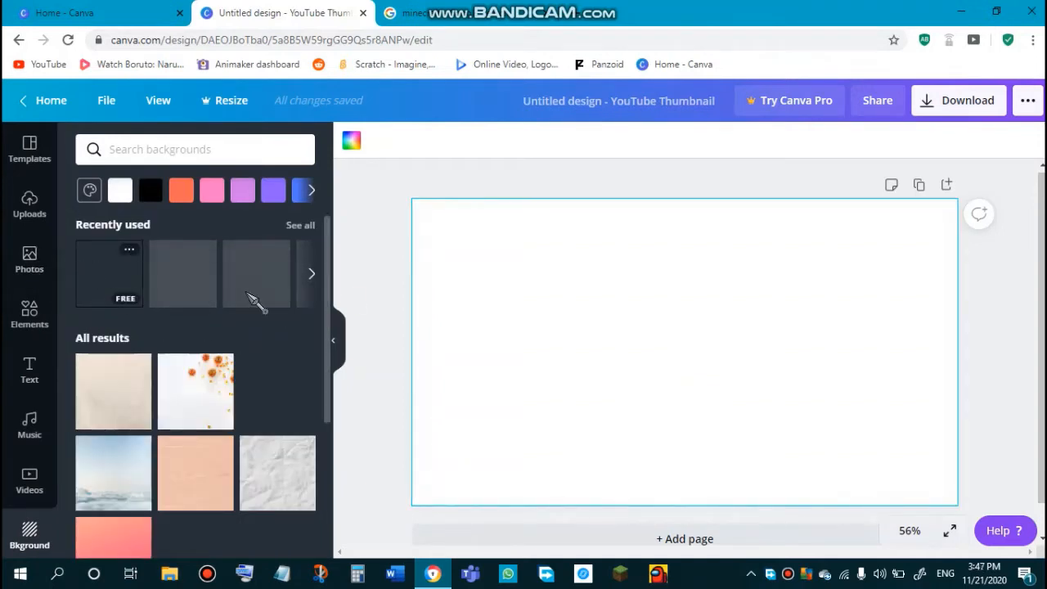
scroll(252, 300, "down", 2)
left_click(94, 231)
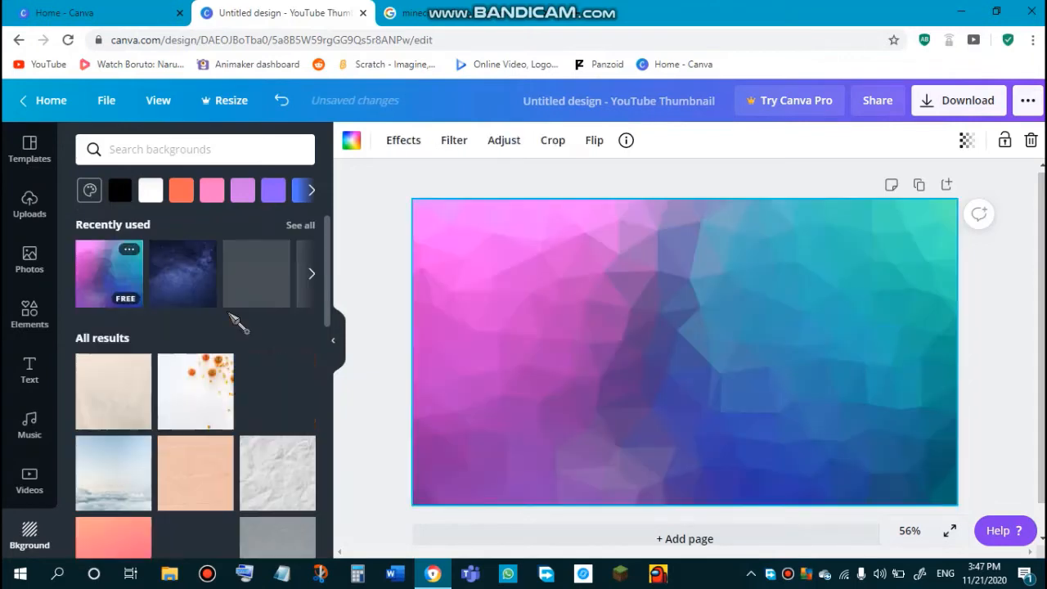
scroll(227, 323, "down", 3)
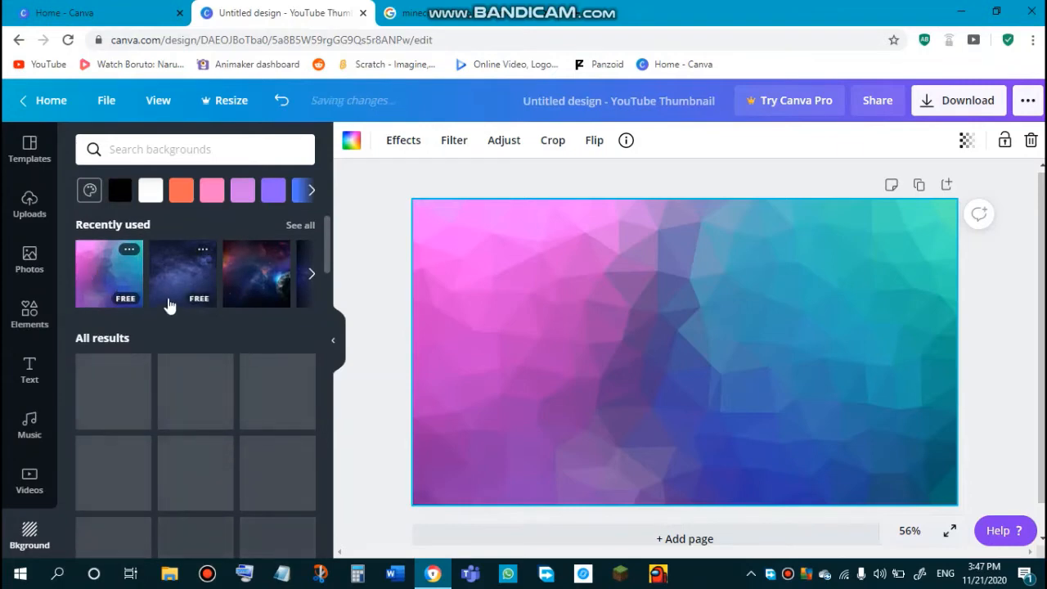
left_click(307, 276)
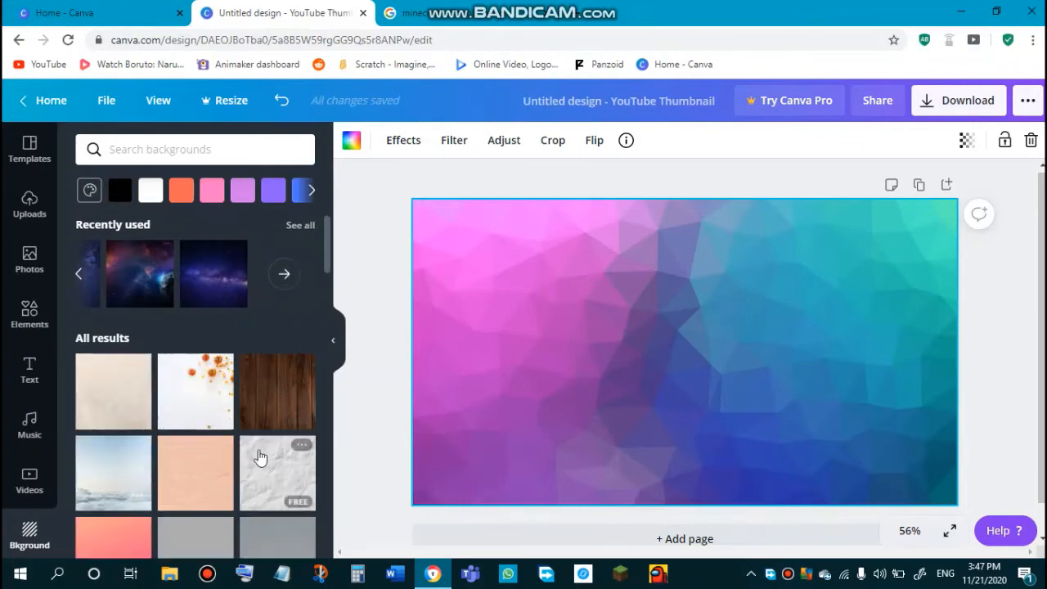
scroll(261, 455, "down", 1)
scroll(78, 270, "up", 1)
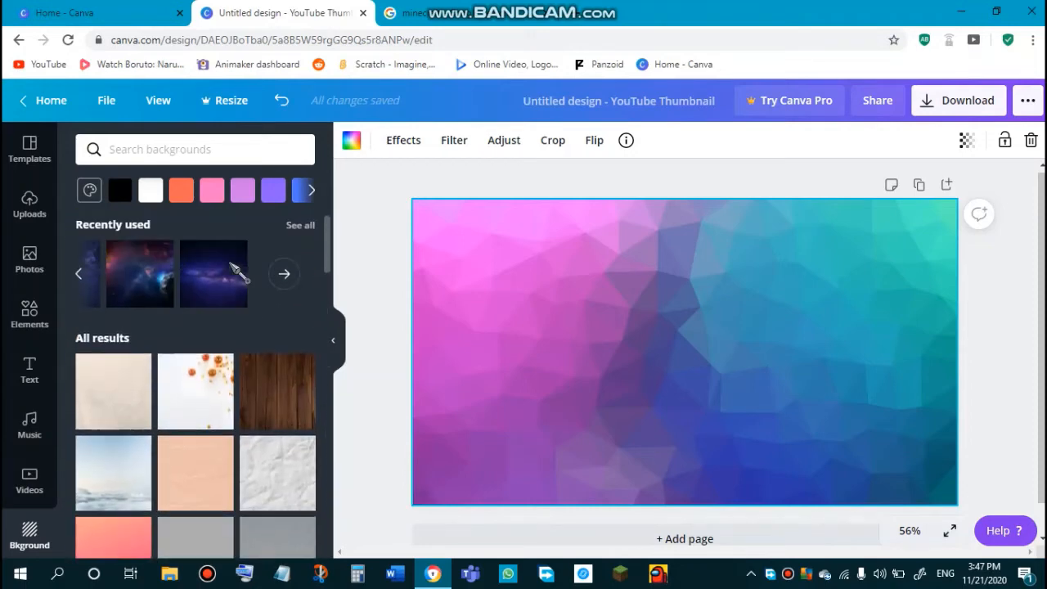
left_click(83, 274)
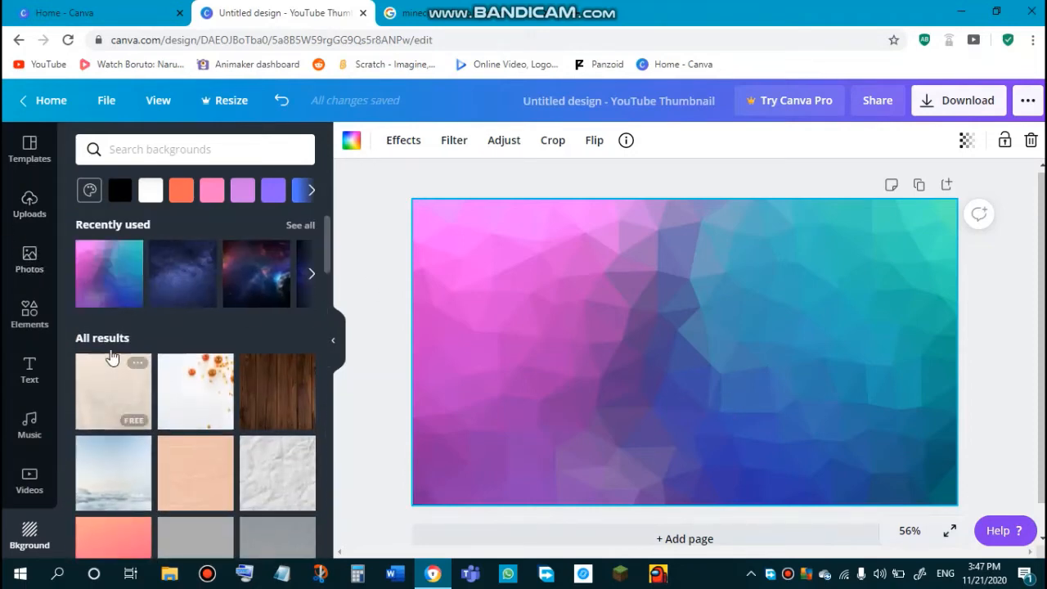
left_click(124, 303)
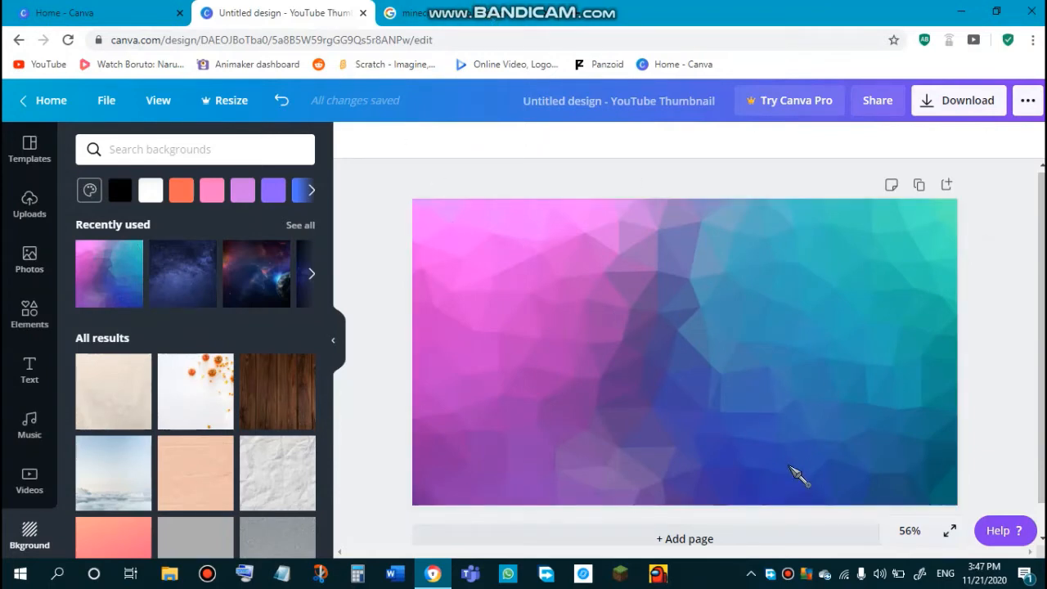
- Paste the copied Minecraft image onto the thumbnail, enlarge it and place it in the design's upper-left area
key("ctrl+v")
left_click_drag(769, 277, 801, 237)
left_click_drag(740, 314, 561, 287)
left_click(773, 380)
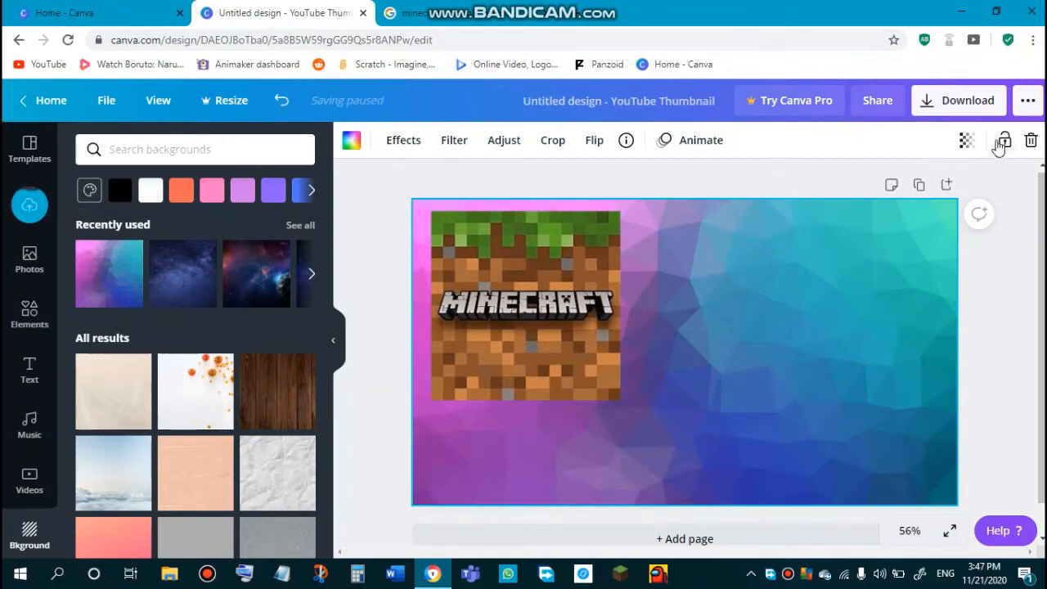
- Look through the previously uploaded images for one to use in the thumbnail
left_click(25, 205)
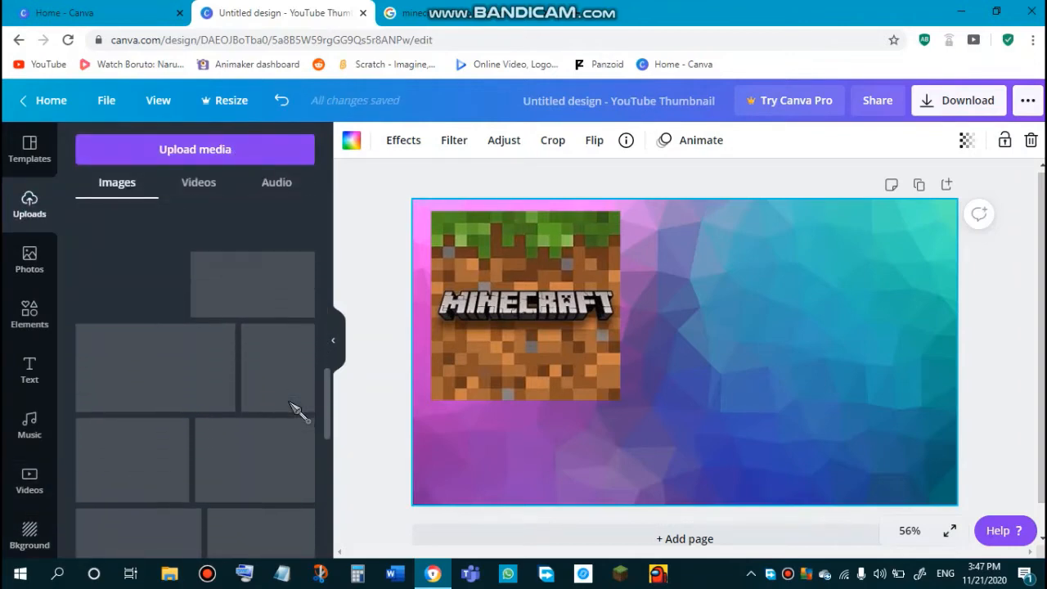
scroll(290, 409, "down", 5)
scroll(291, 409, "down", 3)
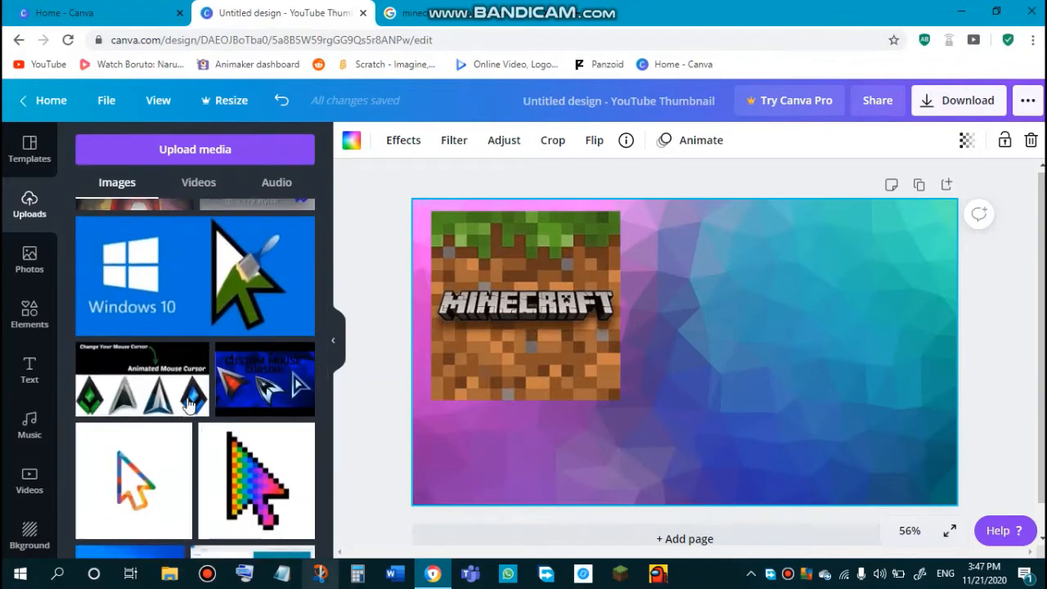
scroll(270, 507, "down", 5)
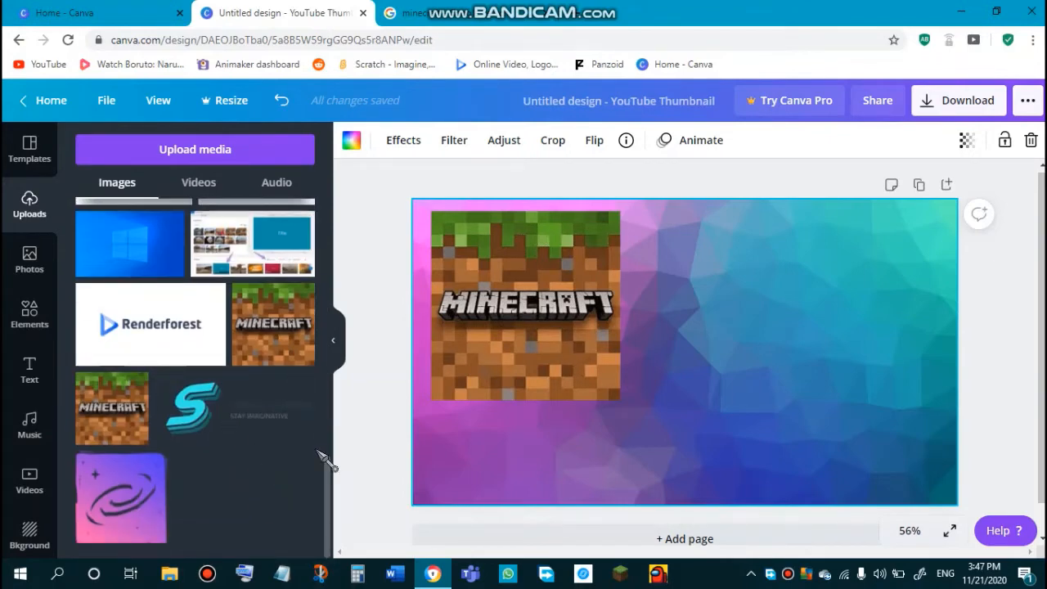
scroll(245, 368, "up", 8)
- Start a media upload from the device and browse the Screenshots folder for an image
left_click(234, 149)
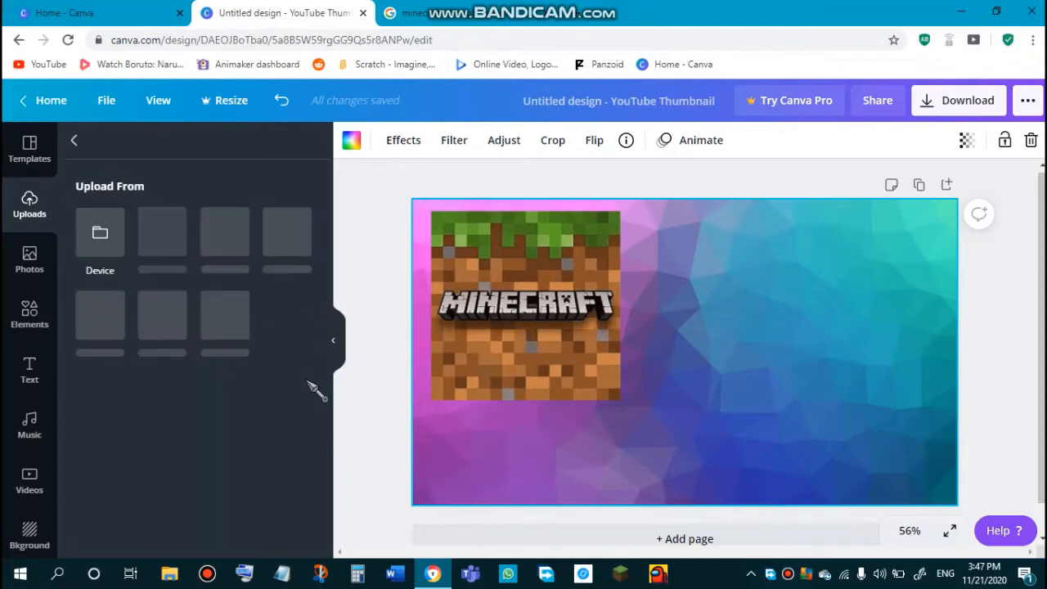
left_click(107, 222)
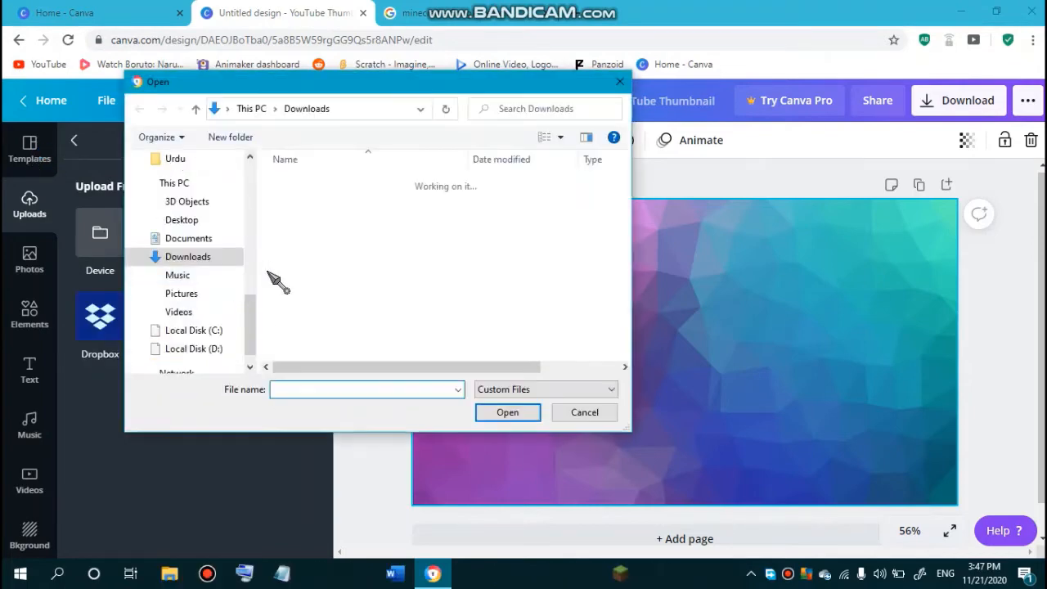
scroll(259, 273, "up", 1)
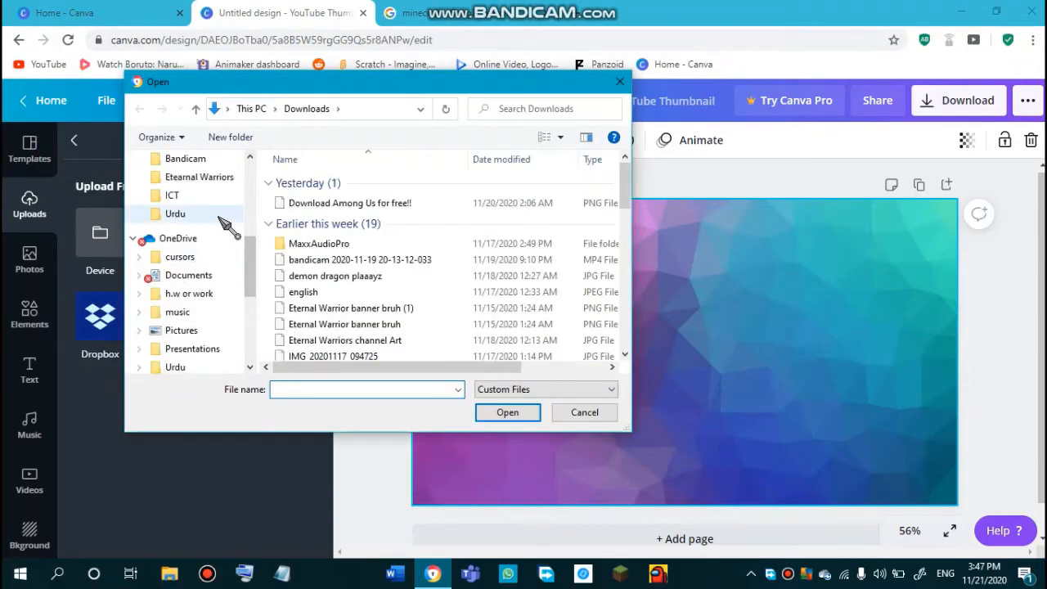
scroll(258, 221, "up", 4)
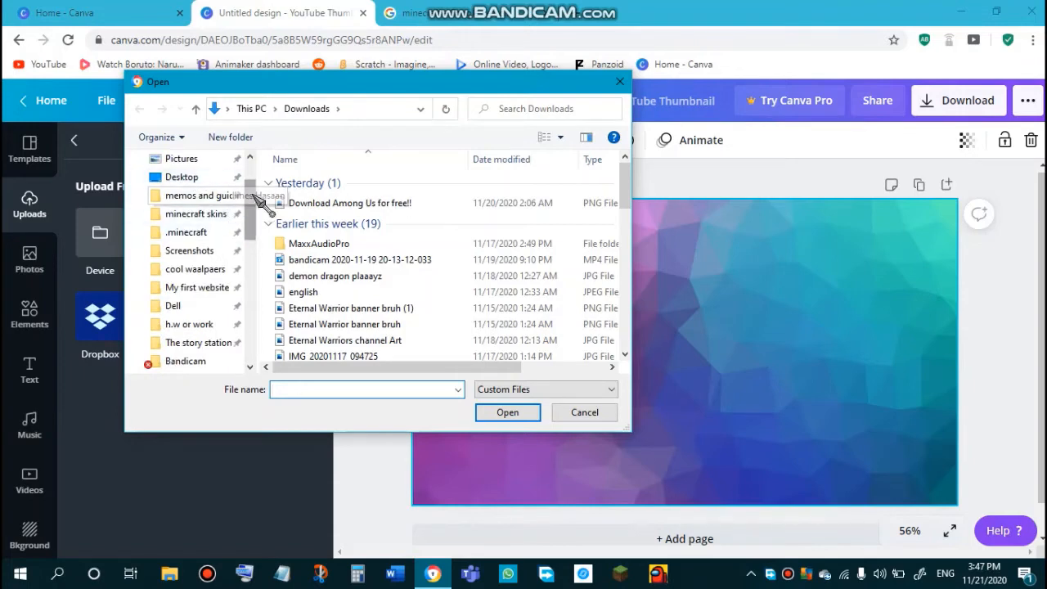
scroll(260, 205, "up", 2)
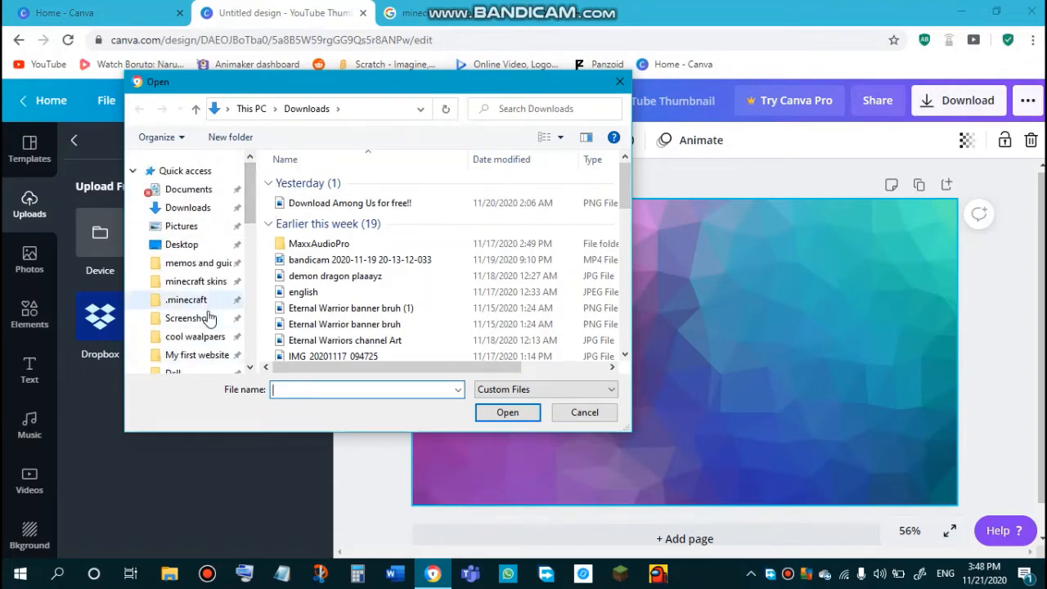
left_click(196, 318)
scroll(626, 172, "down", 10)
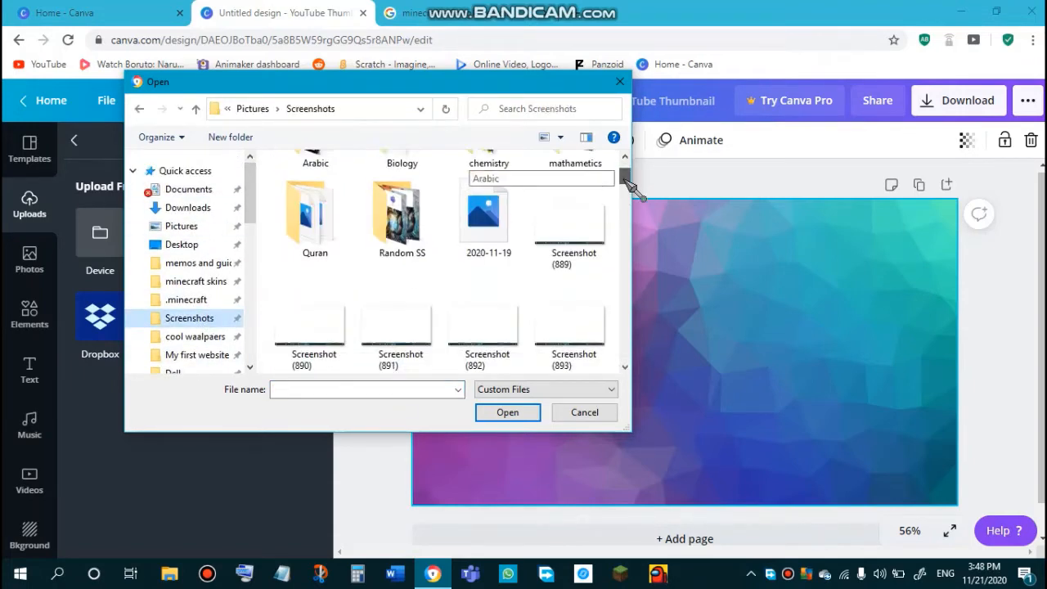
scroll(610, 359, "down", 2)
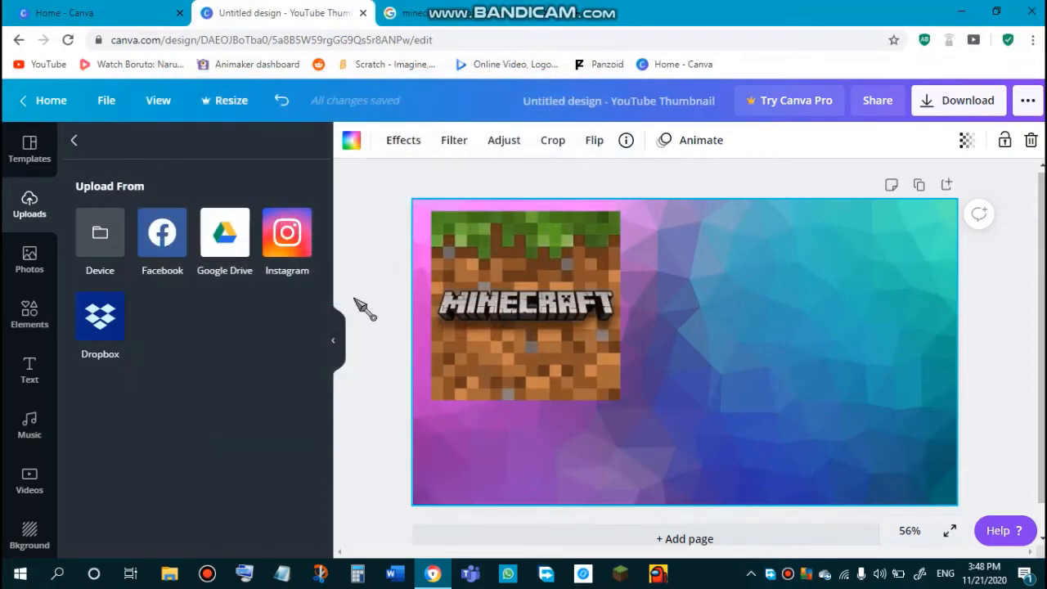
- Return to the uploaded images, look through them again, and open the photo library's search
left_click(74, 146)
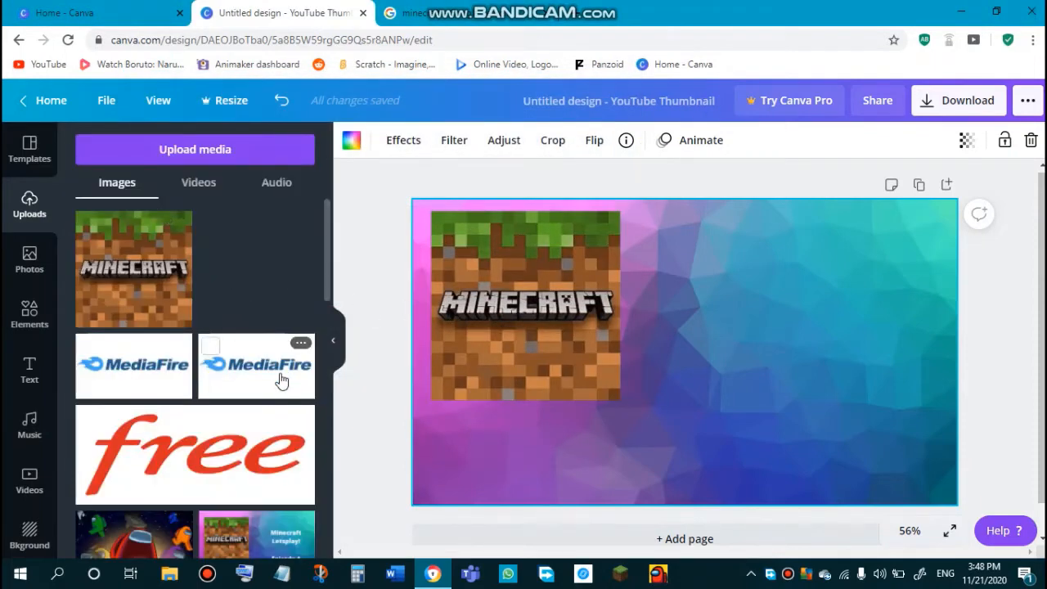
scroll(280, 360, "down", 2)
scroll(280, 288, "down", 3)
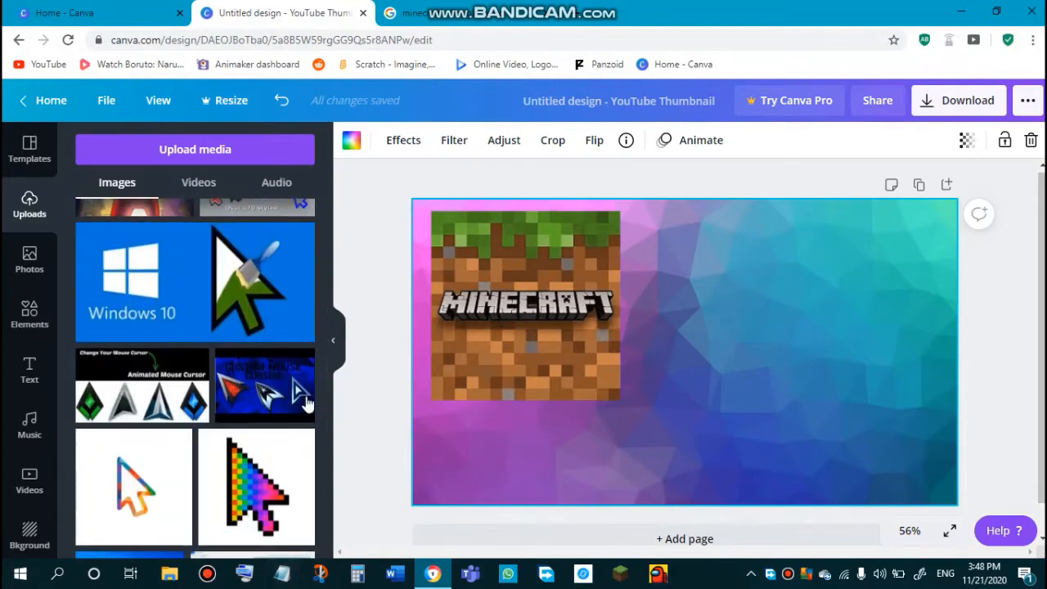
left_click(25, 255)
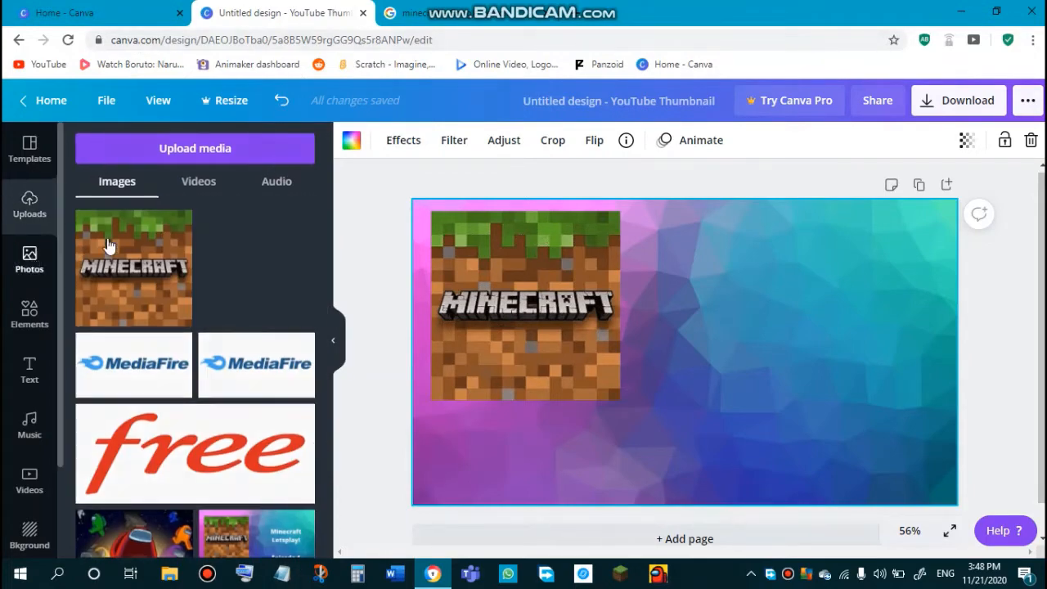
left_click(314, 143)
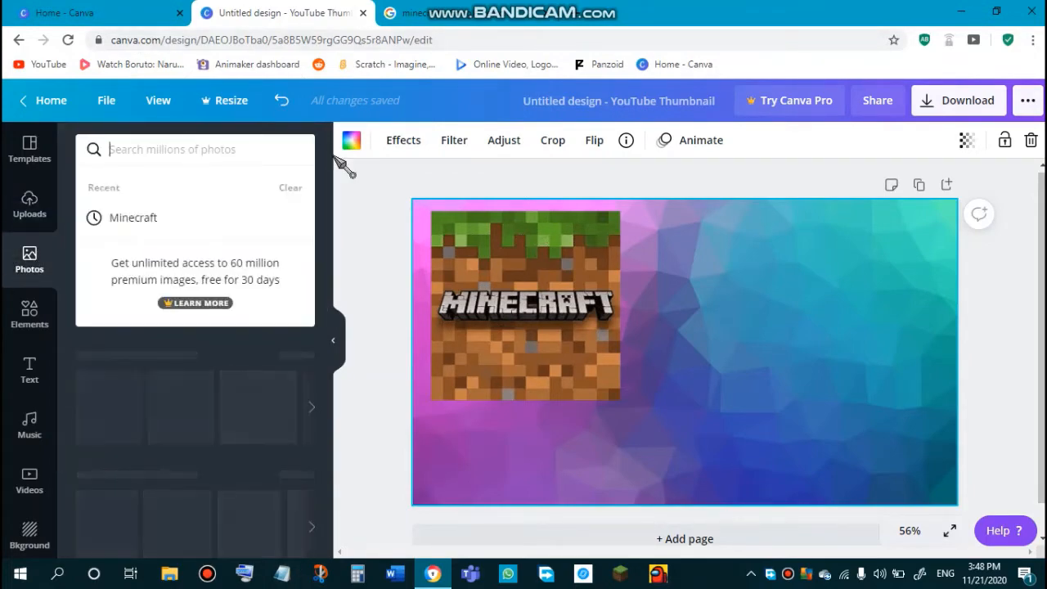
left_click(343, 201)
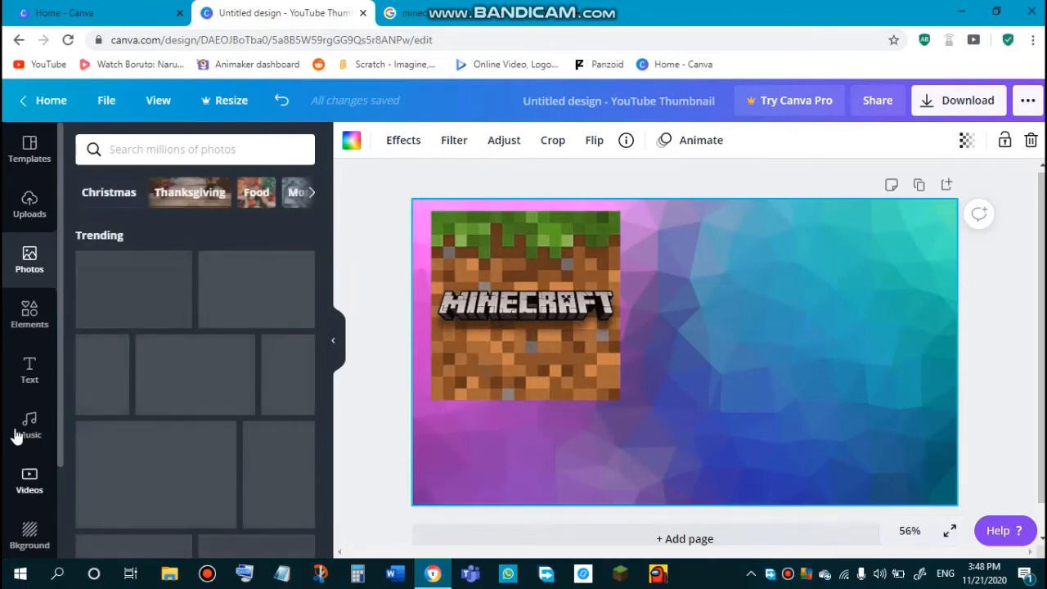
- Add a heading to the thumbnail reading "Minecraft Letsplay"
left_click(36, 385)
left_click(187, 205)
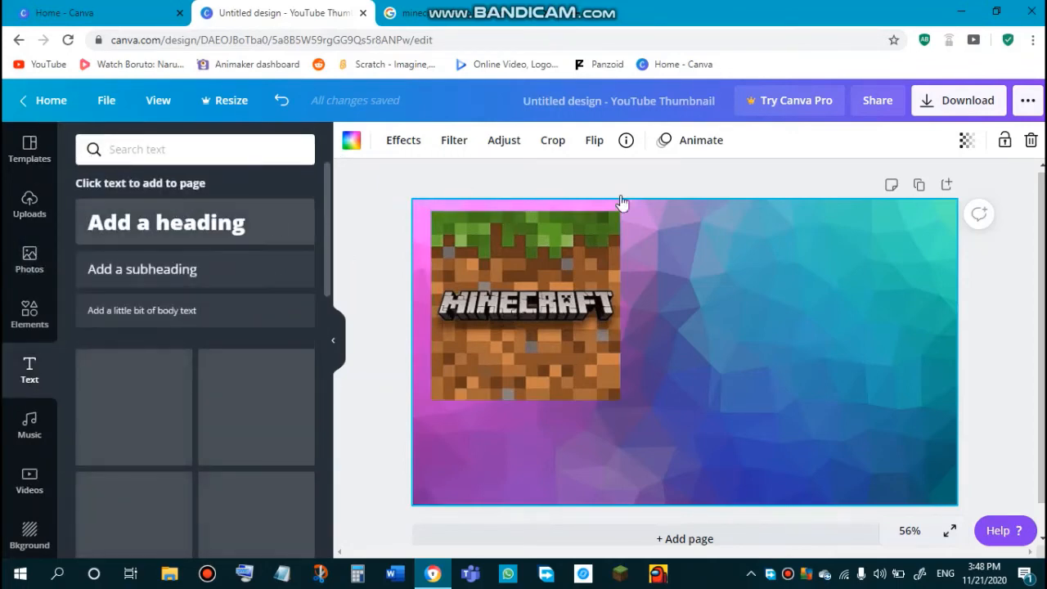
key("BackSpace")
type("Mi")
type("ecraft")
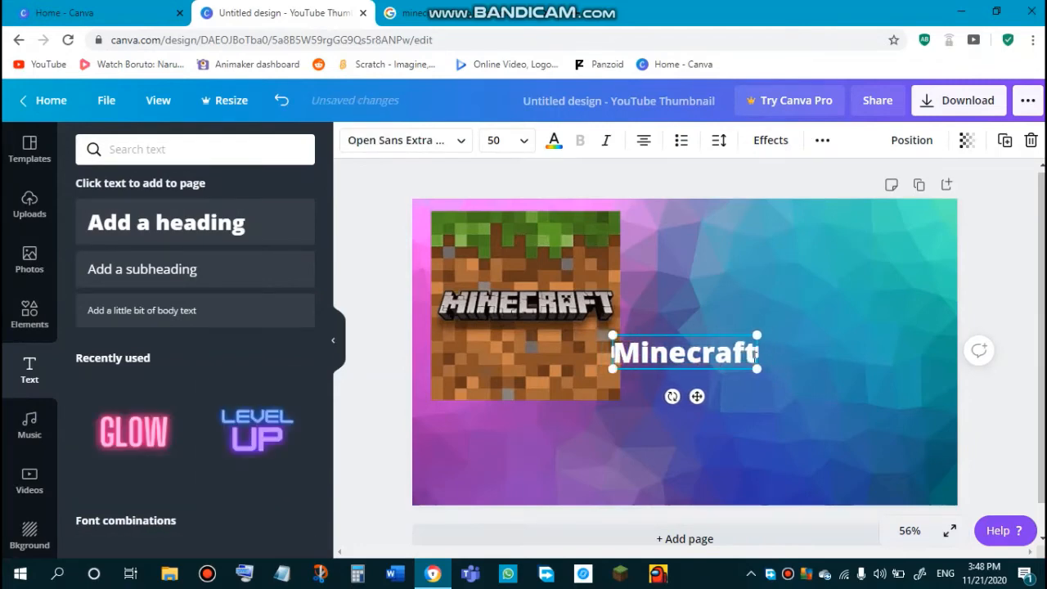
type("b Letsplay")
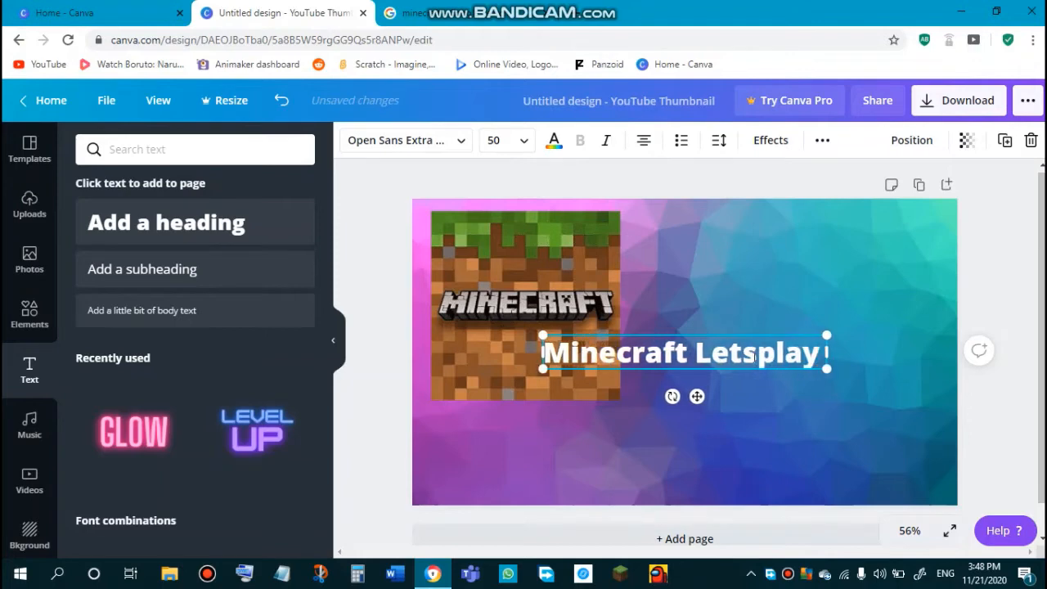
type(" THE GRIND")
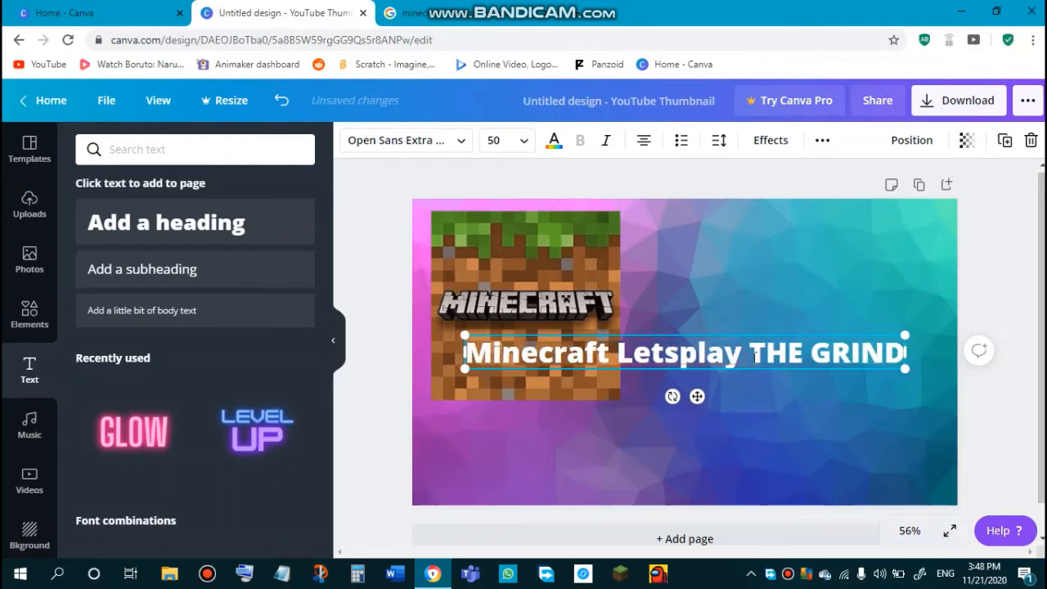
key("BackSpace")
key("BackSpace")
key("BackSpace")
key("BackSpace")
key("BackSpace")
key("BackSpace")
key("BackSpace")
key("BackSpace")
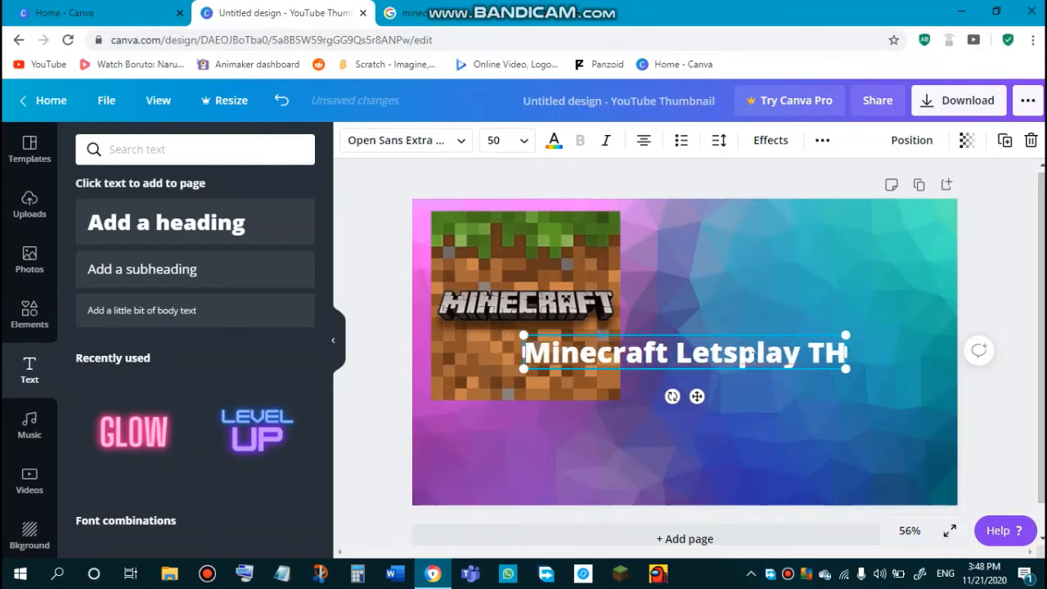
key("BackSpace")
- Complete the heading with "Episode 2" and place it just below the Minecraft image
type("Epi")
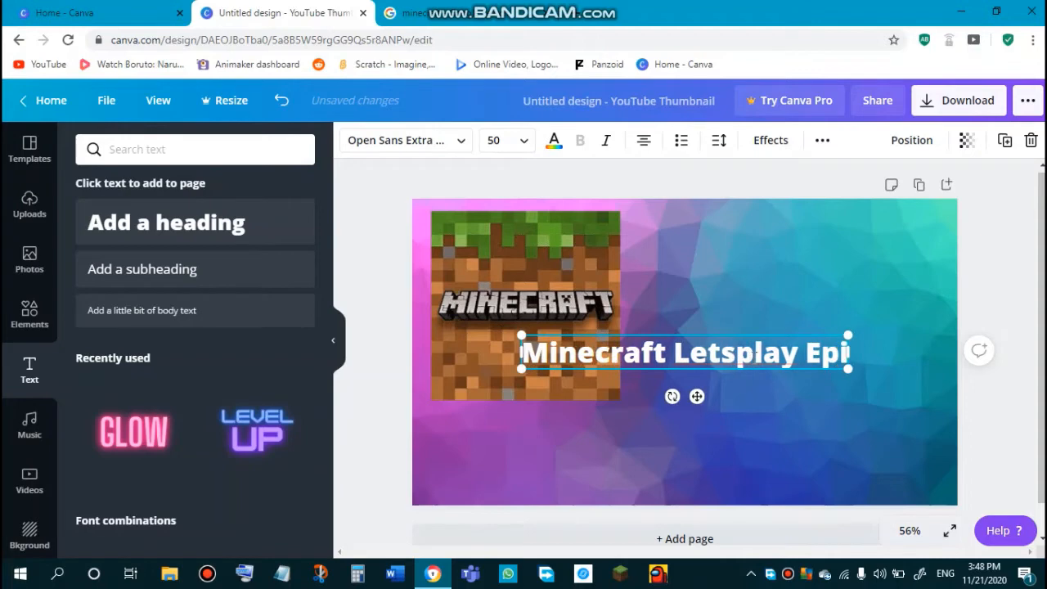
type("sode 2")
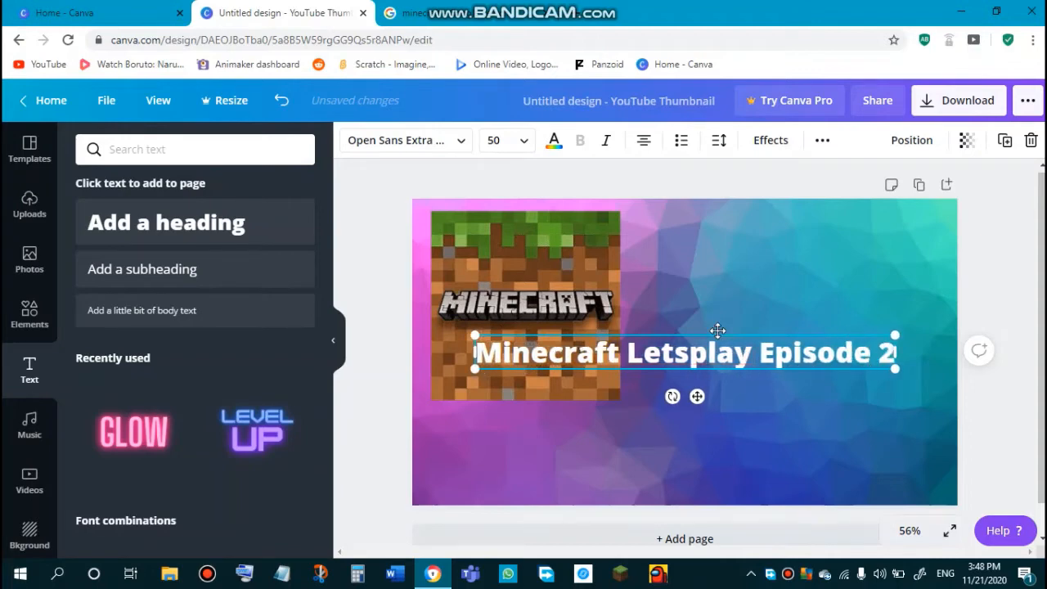
left_click_drag(702, 334, 752, 249)
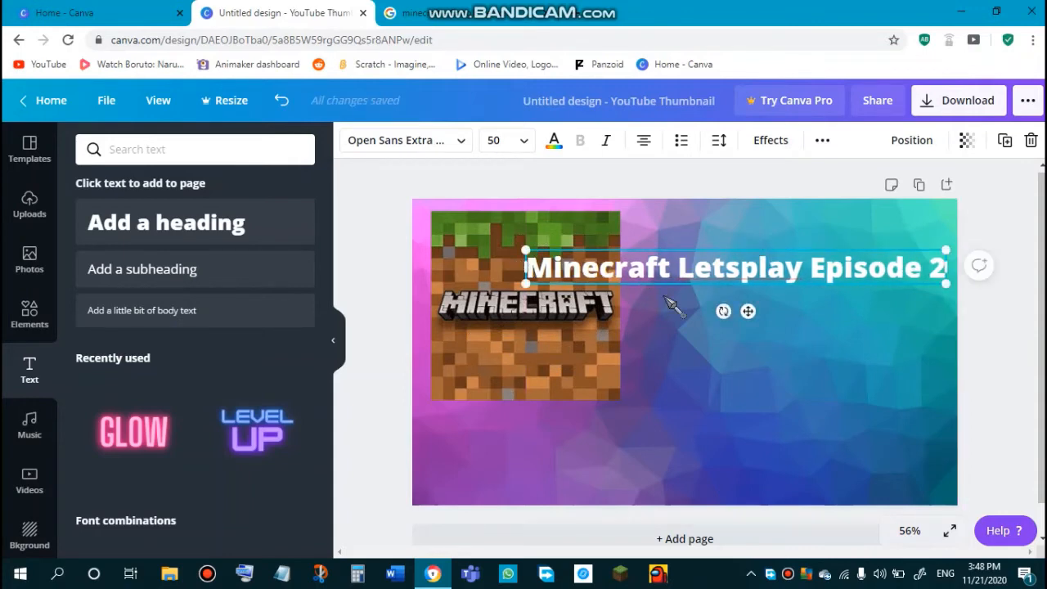
left_click_drag(723, 310, 723, 312)
left_click(706, 265)
left_click_drag(694, 260, 758, 267)
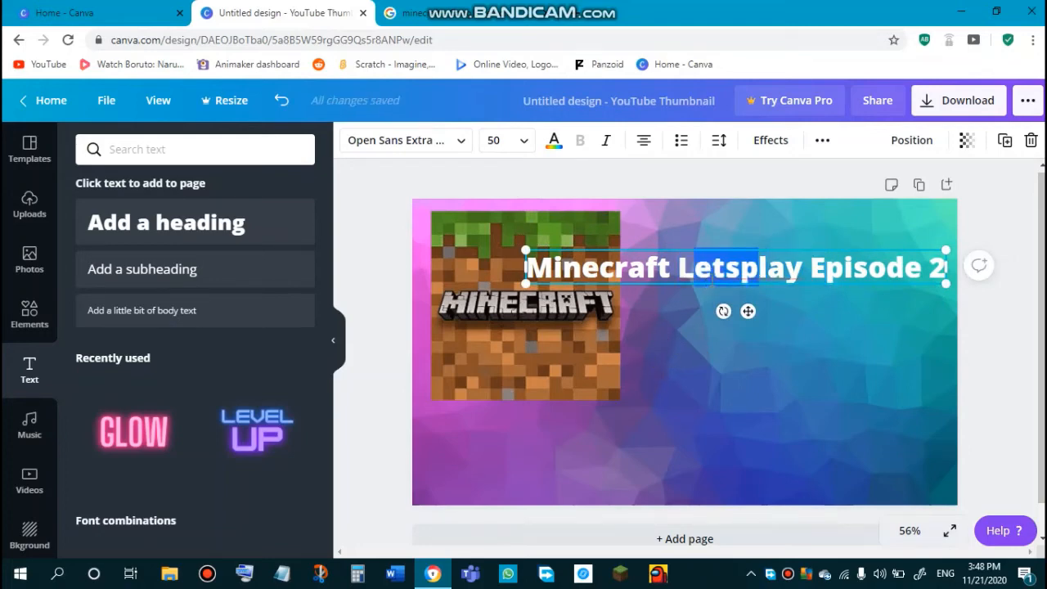
left_click(664, 274)
left_click_drag(672, 285, 627, 445)
left_click(713, 354)
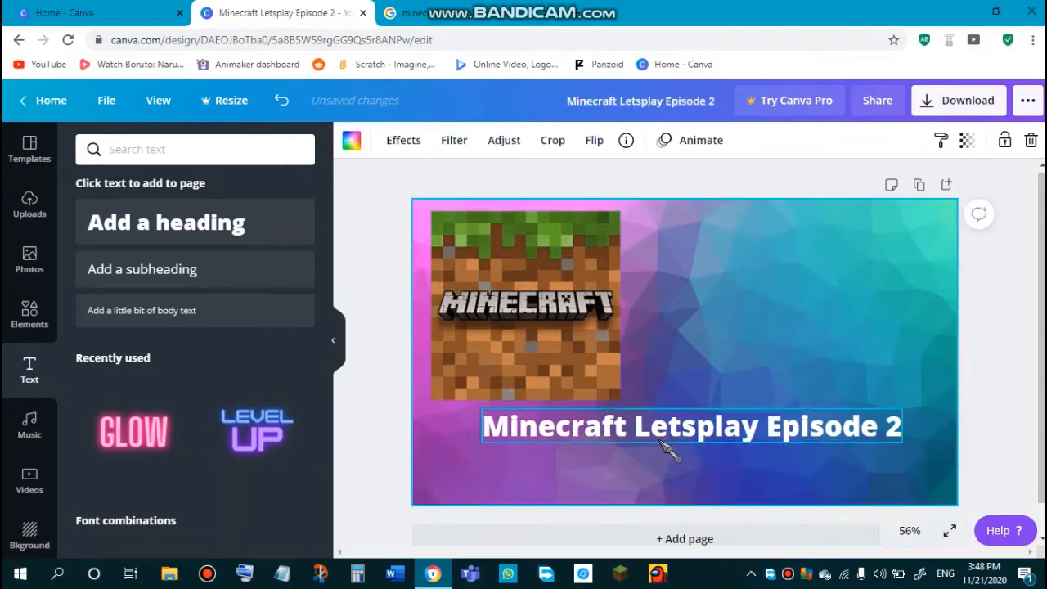
- Add a second default heading to the thumbnail and look through the font combinations
left_click(264, 223)
scroll(339, 401, "down", 4)
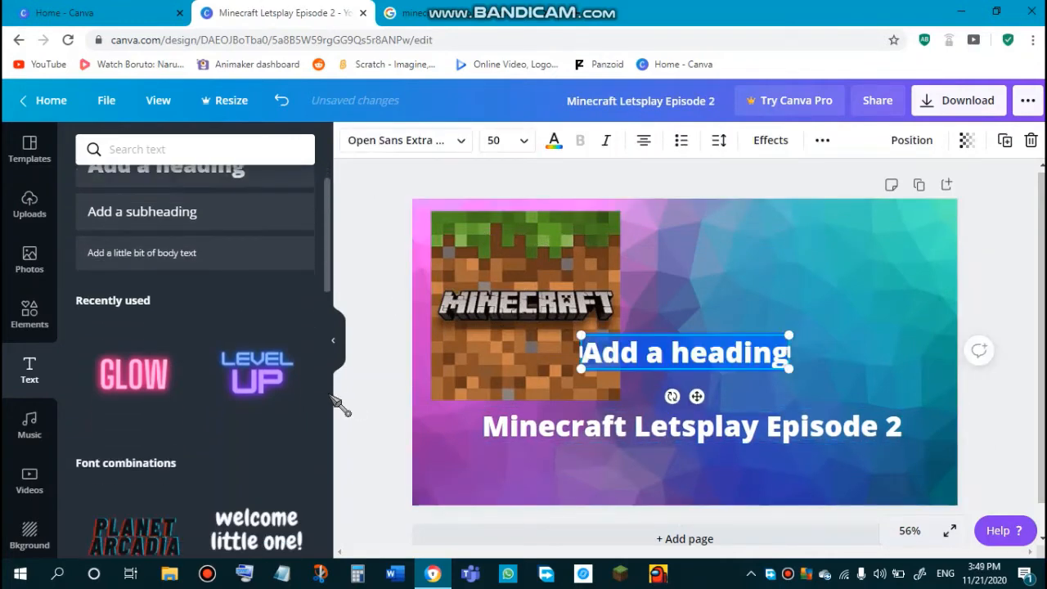
scroll(182, 451, "down", 3)
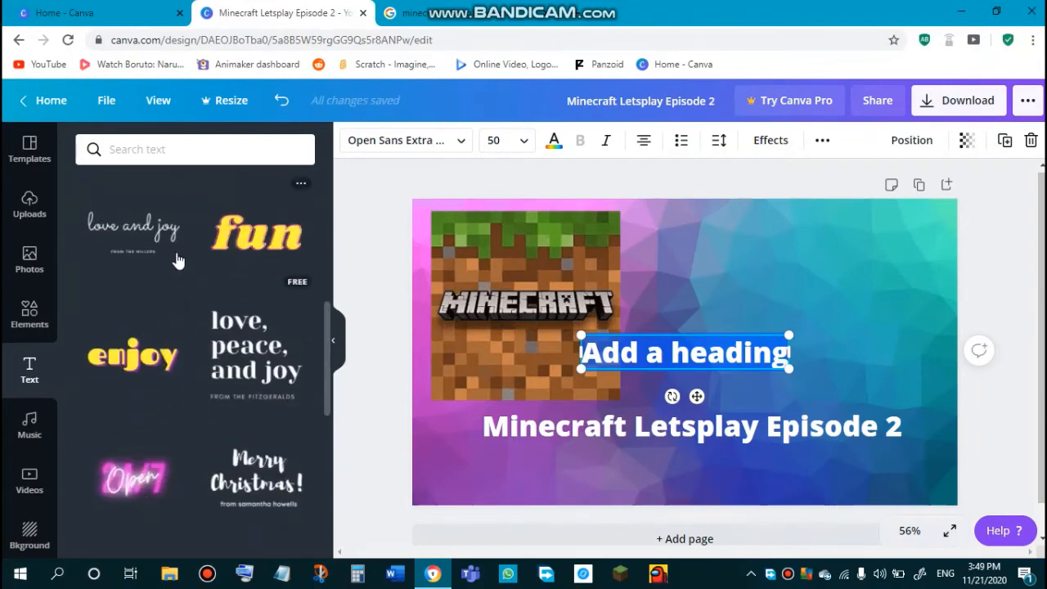
scroll(352, 442, "down", 1)
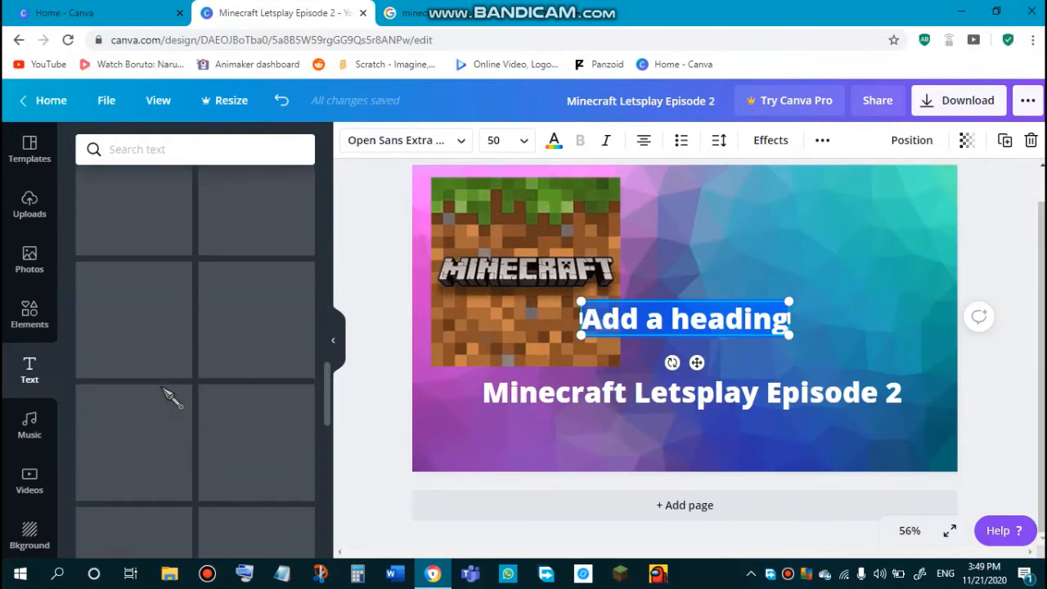
- Search the text styles for "minecraft" and for "pixel"
left_click(167, 151)
type("minecraft")
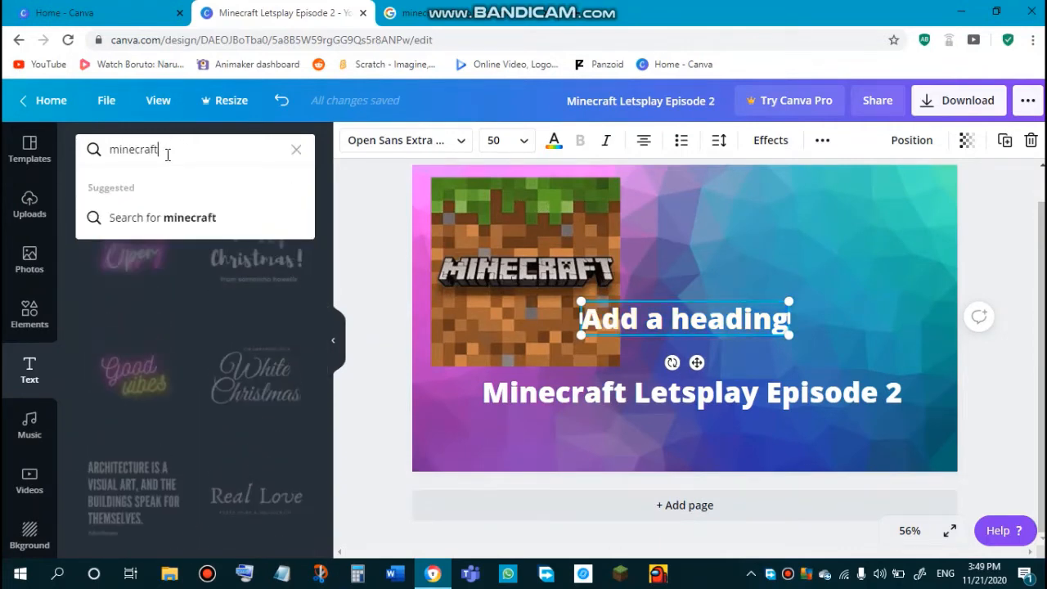
key("Return")
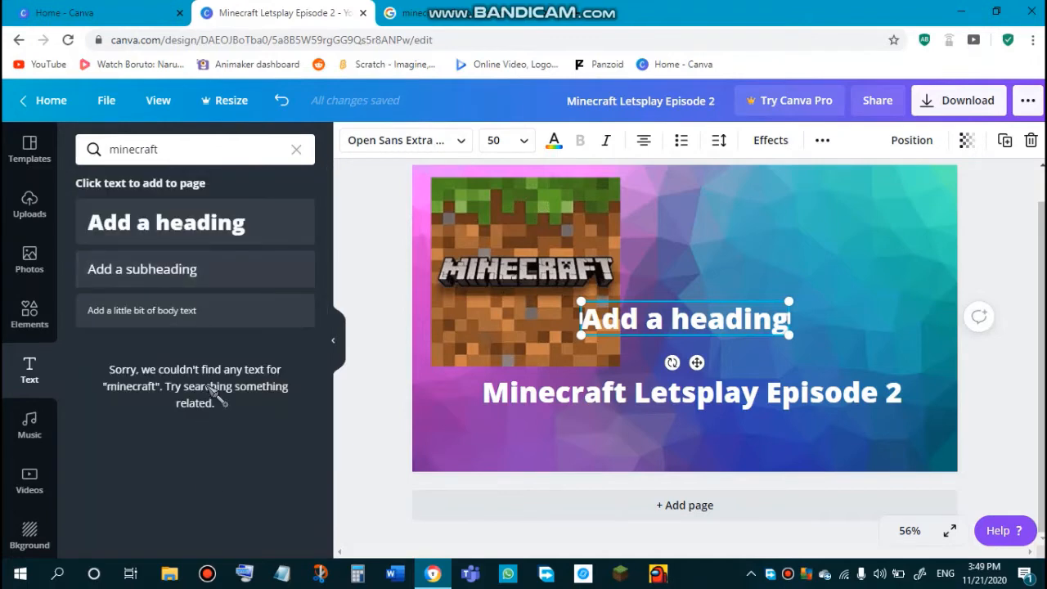
left_click(213, 145)
key("BackSpace")
key("BackSpace")
type("pixel")
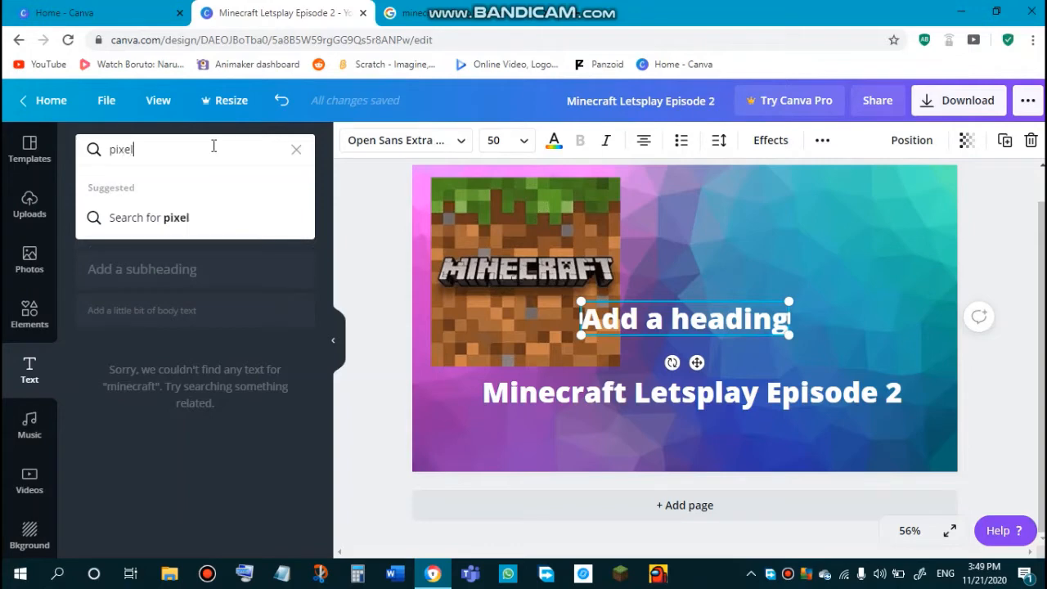
key("Return")
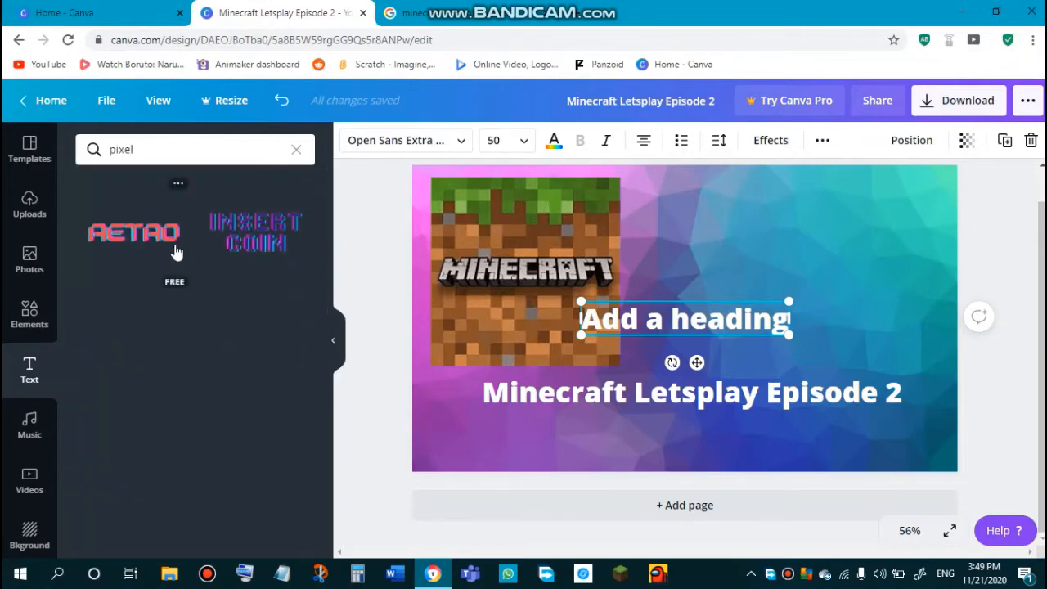
- Try to add the "INSERT COIN" pixel text style to the thumbnail
left_click(299, 220)
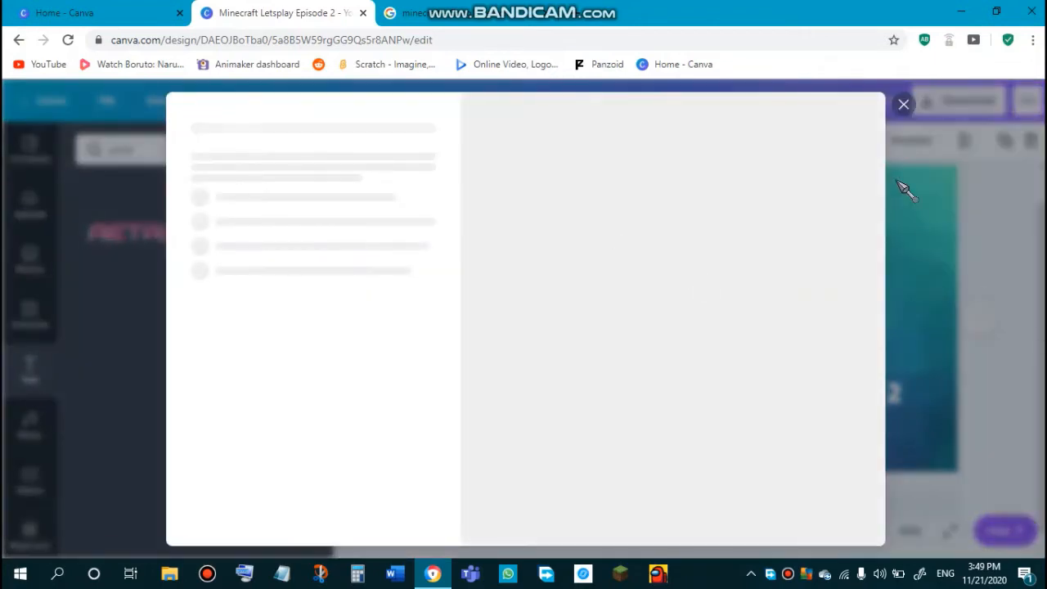
left_click(903, 104)
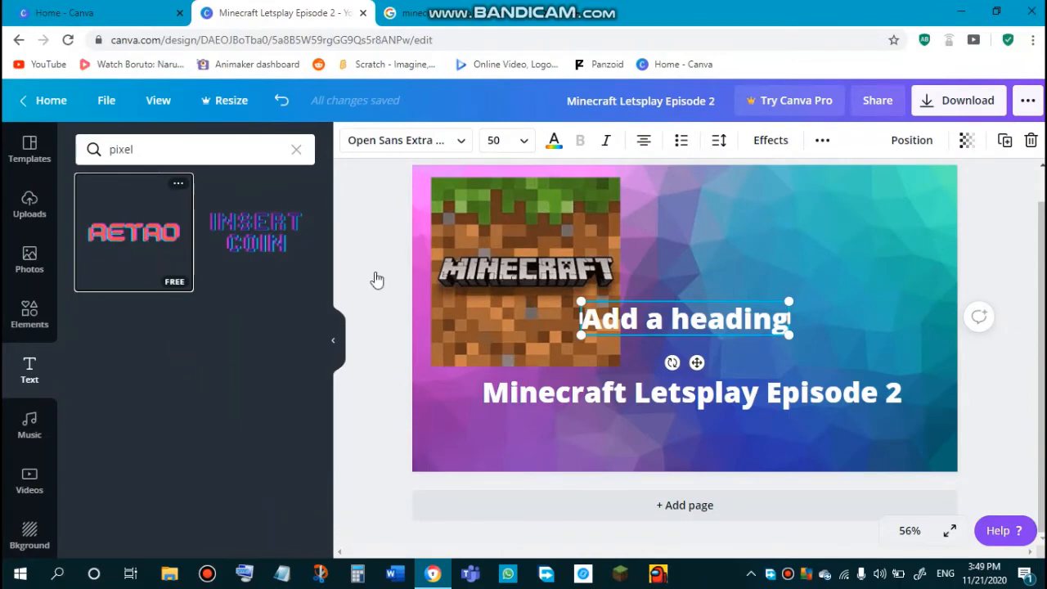
key("Delete")
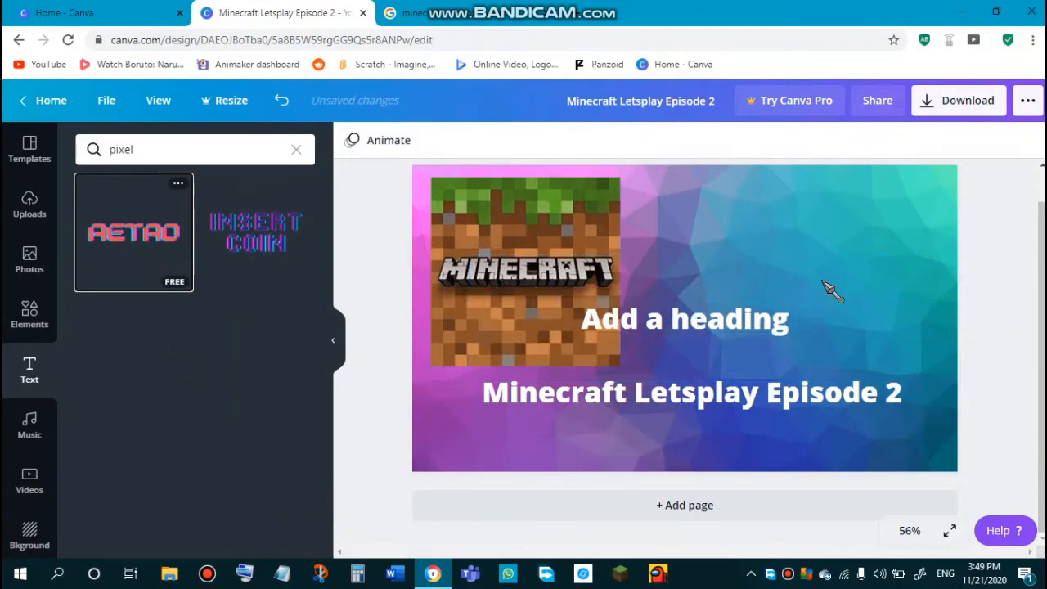
- Add the "RETRO" pixel text style to the thumbnail and replace its wording with "the grind"
left_click(131, 233)
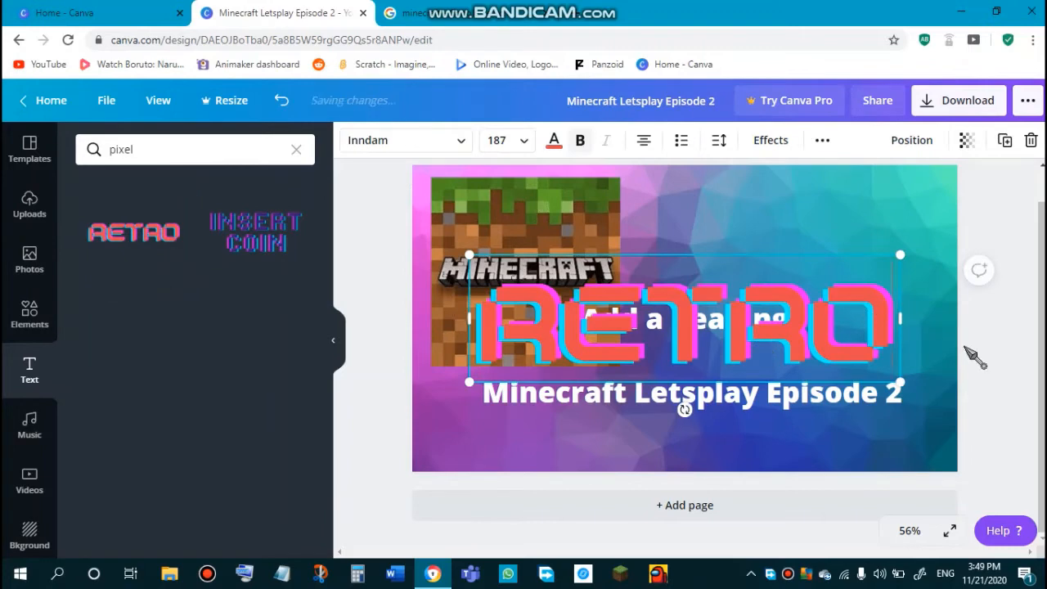
key("BackSpace")
key("BackSpace")
key("BackSpace")
key("BackSpace")
key("BackSpace")
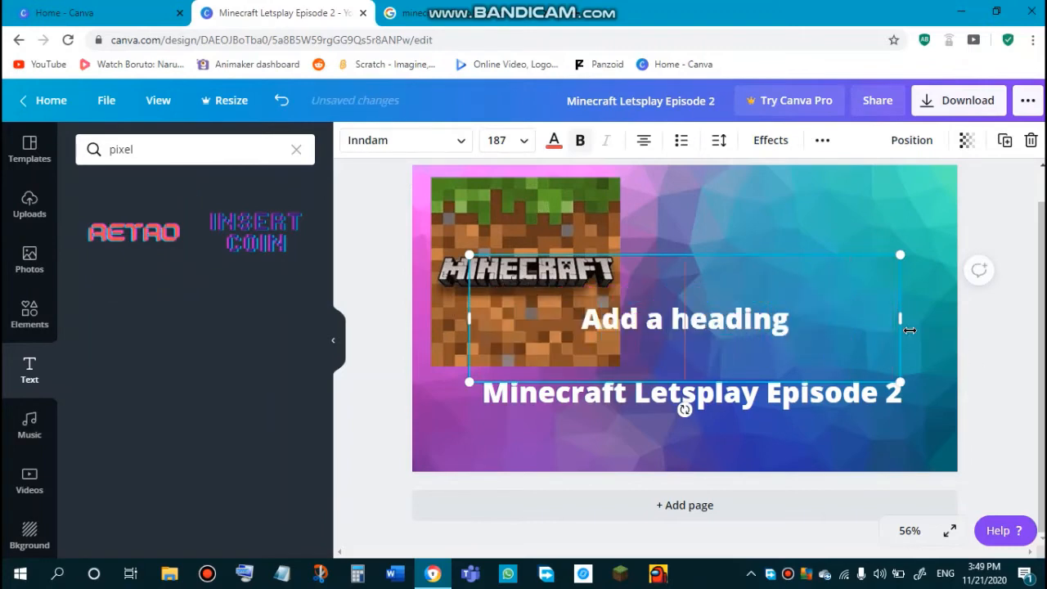
type("y")
key("BackSpace")
type("the grind")
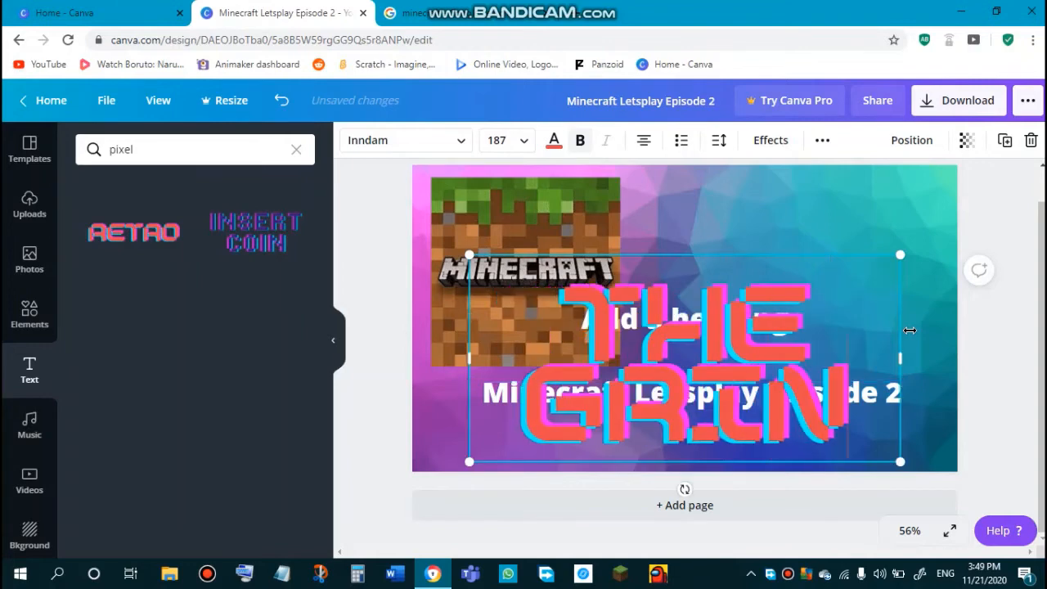
- Shrink the "the grind" text to size 67.3 and place it below the Minecraft image in the thumbnail's lower left corner
left_click_drag(764, 253, 738, 195)
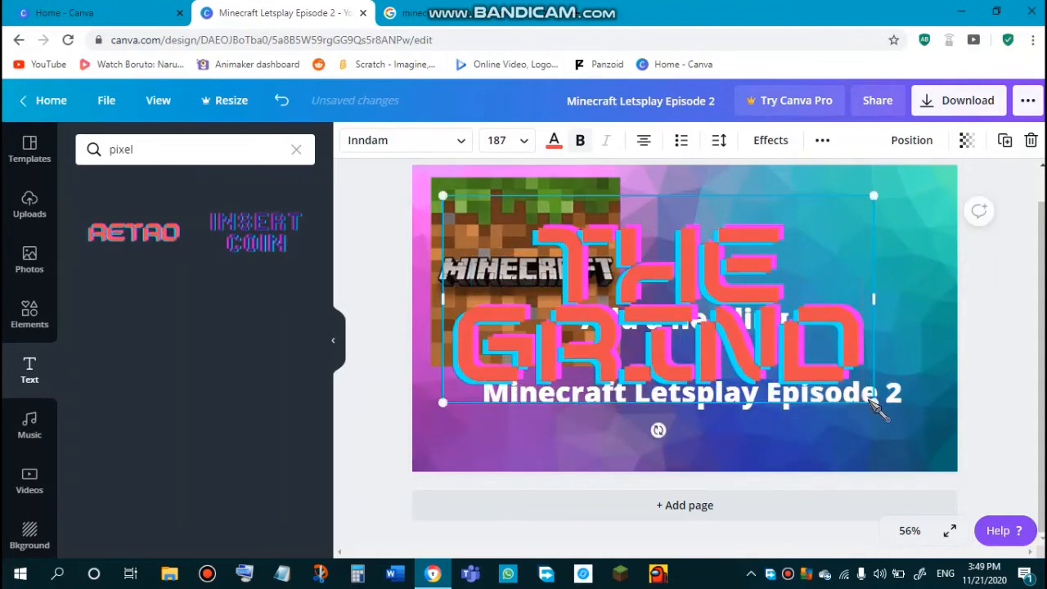
left_click_drag(874, 399, 634, 287)
left_click_drag(588, 193, 574, 391)
left_click_drag(620, 484, 585, 466)
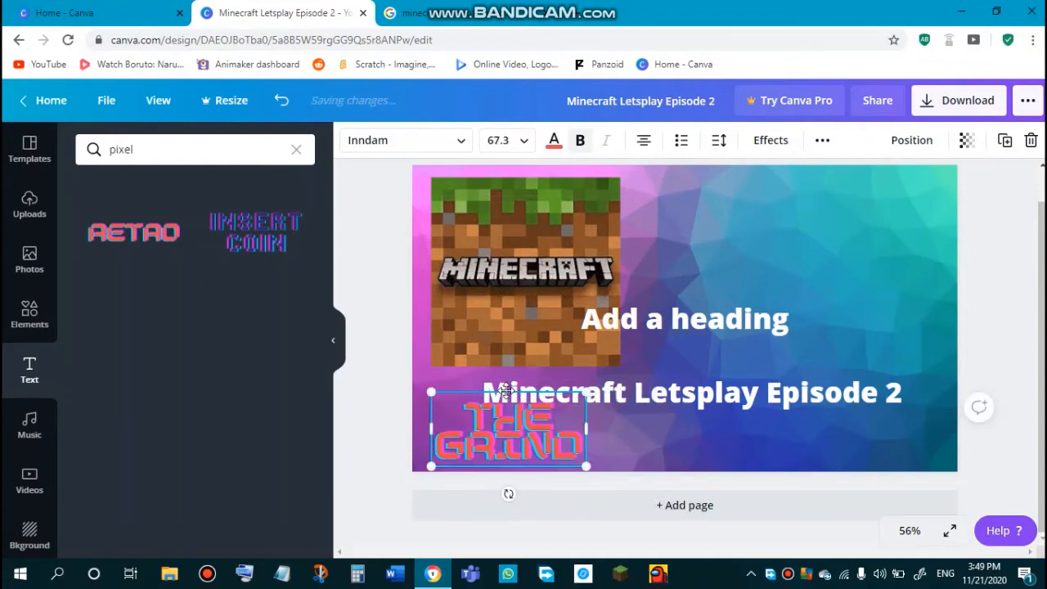
- Delete the unused "Add a heading" text from the thumbnail
left_click(817, 261)
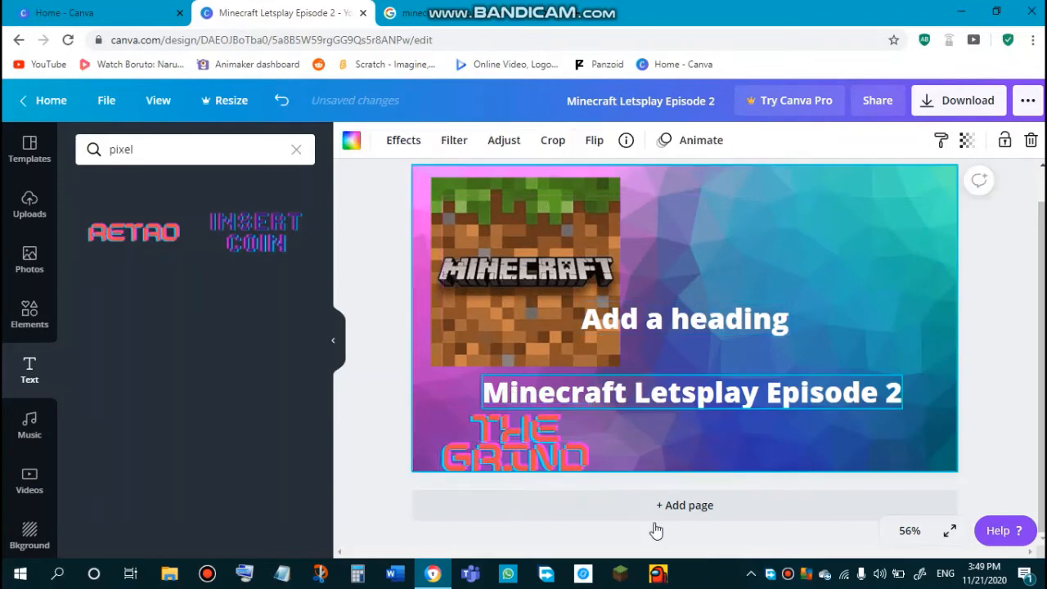
left_click(768, 322)
key("Delete")
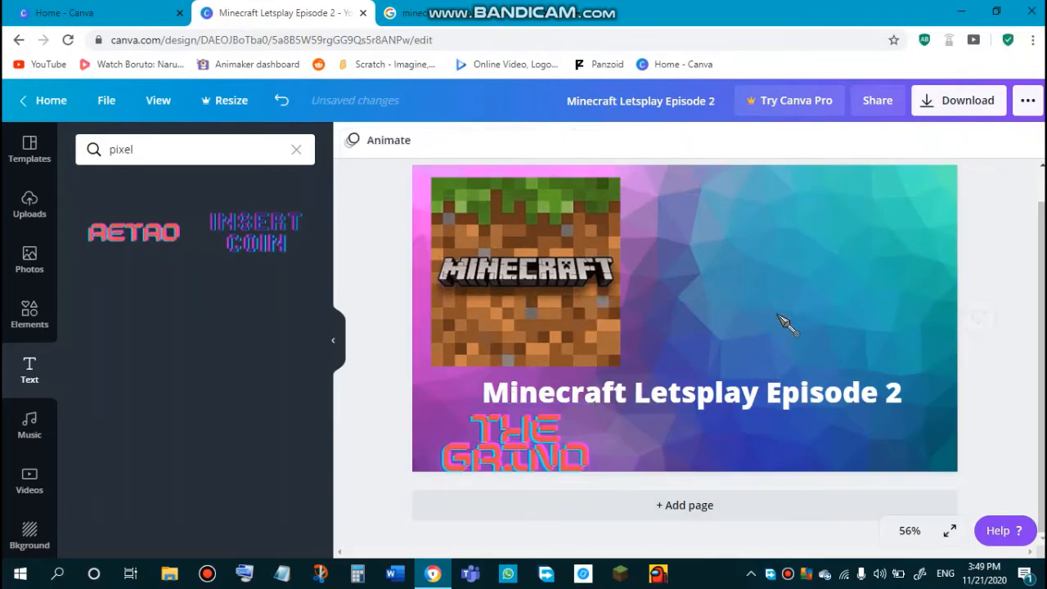
left_click(509, 445)
left_click_drag(508, 446, 689, 434)
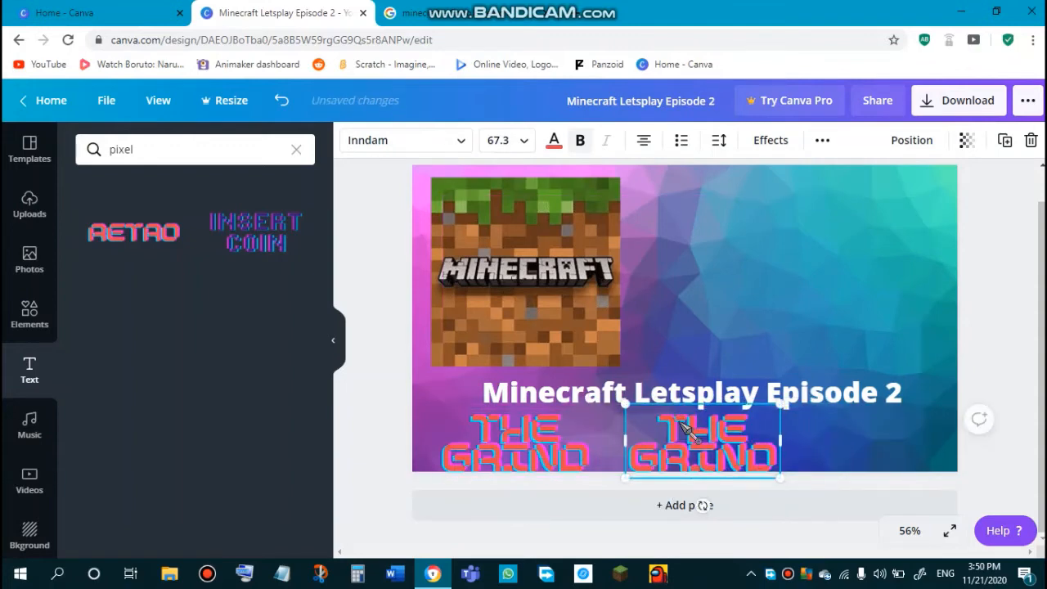
key("Delete")
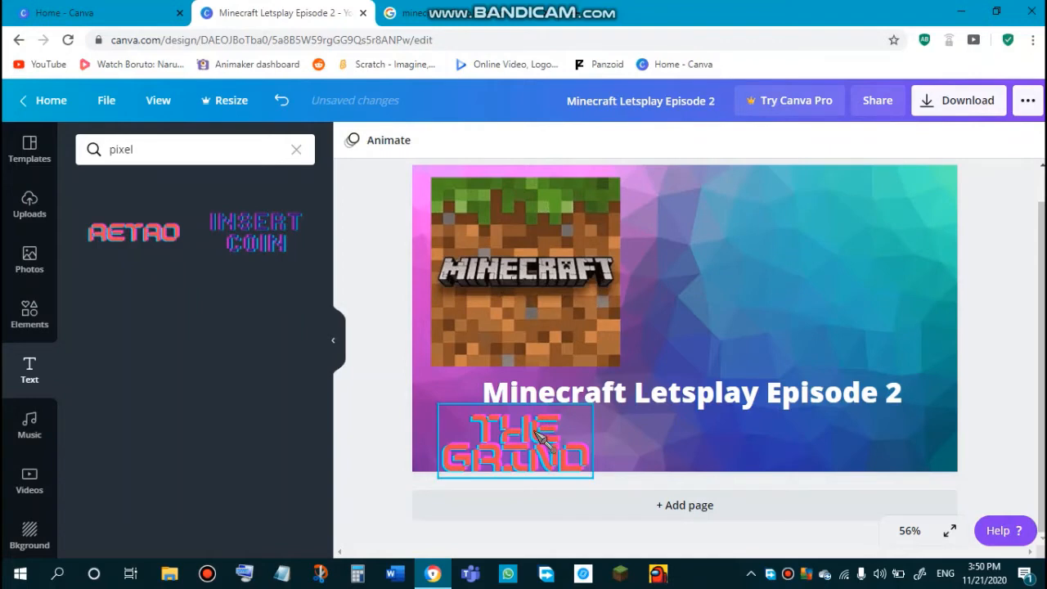
- Duplicate the "the grind" text beside the original and change the copy's wording to "AND IRON ARMOR AND TOOLS"
left_click(515, 449)
left_click_drag(510, 460, 742, 472)
double_click(767, 455)
key("BackSpace")
key("BackSpace")
key("BackSpace")
key("BackSpace")
key("BackSpace")
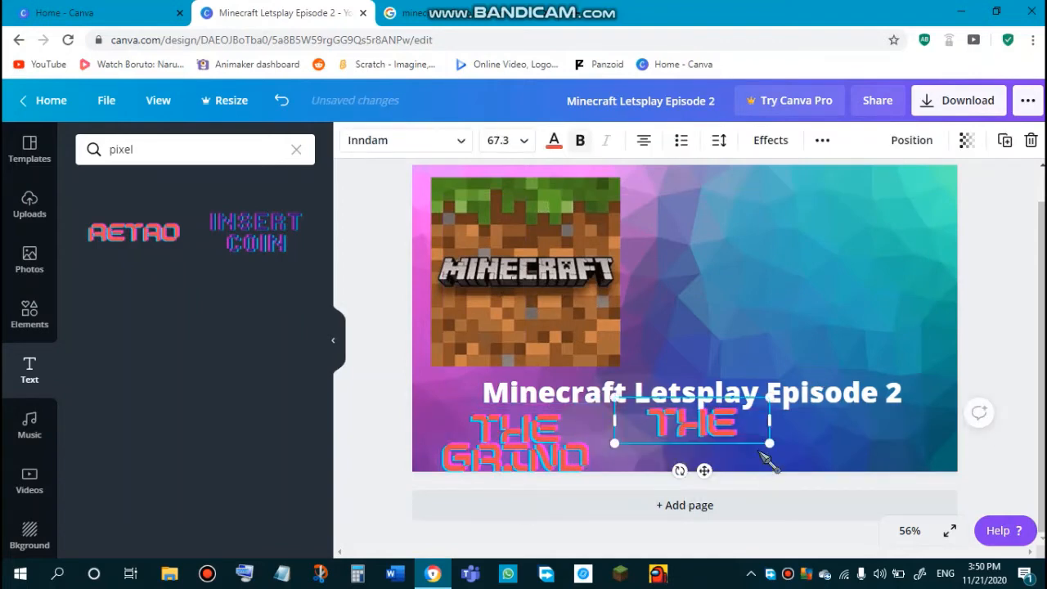
type("AB")
key("BackSpace")
type("ND I")
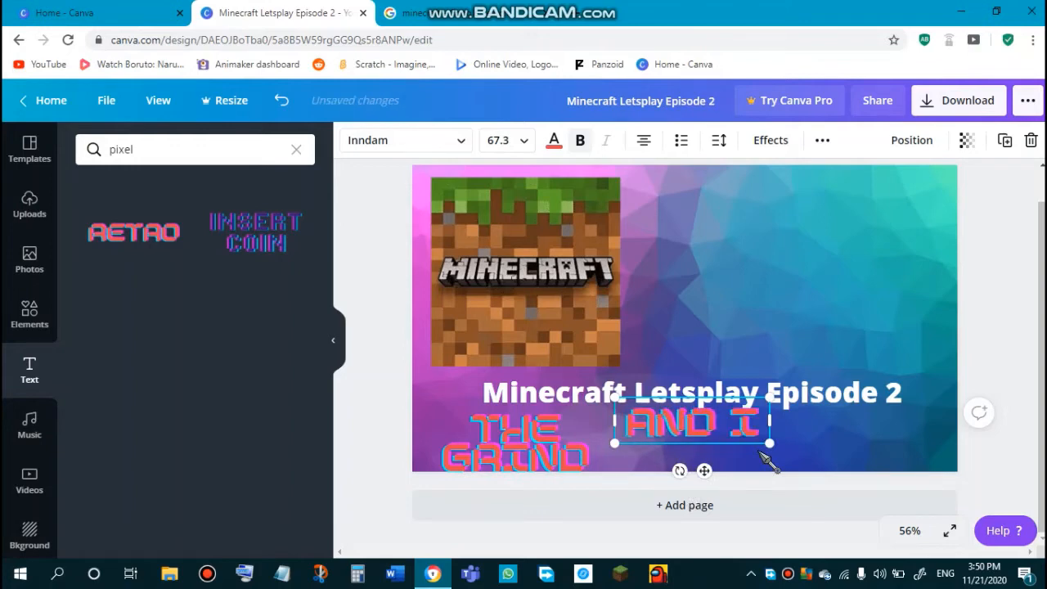
type("RON A")
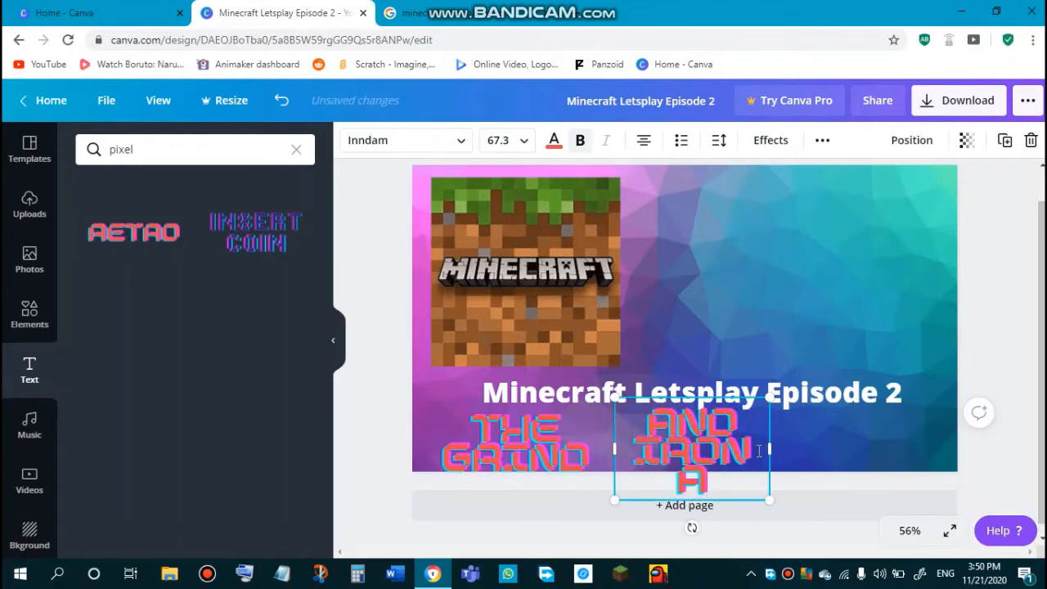
type("RMOR AND TOOLS")
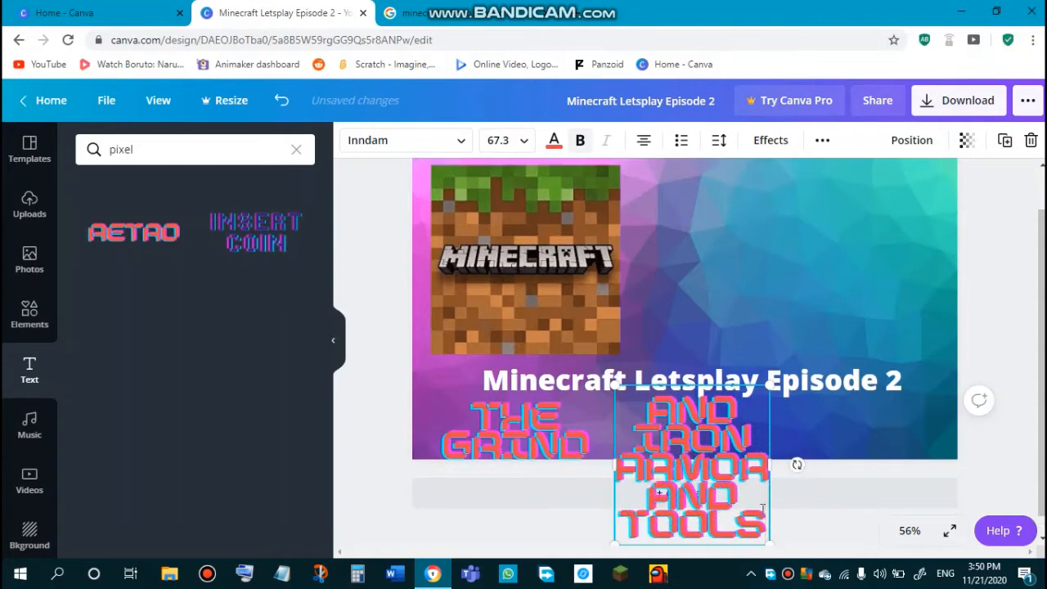
- Widen the "AND IRON ARMOR AND TOOLS" text to three lines, reduce it to size 52.9 and place it below the heading's right half
left_click_drag(774, 464, 932, 437)
left_click_drag(927, 496, 860, 477)
double_click(849, 431)
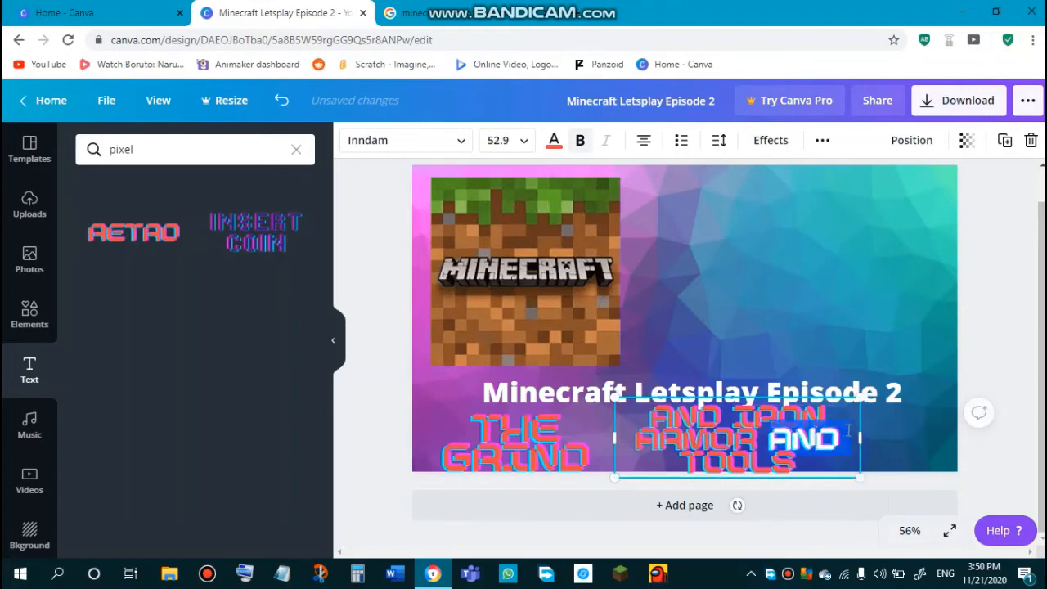
left_click(844, 447)
left_click_drag(861, 455, 859, 454)
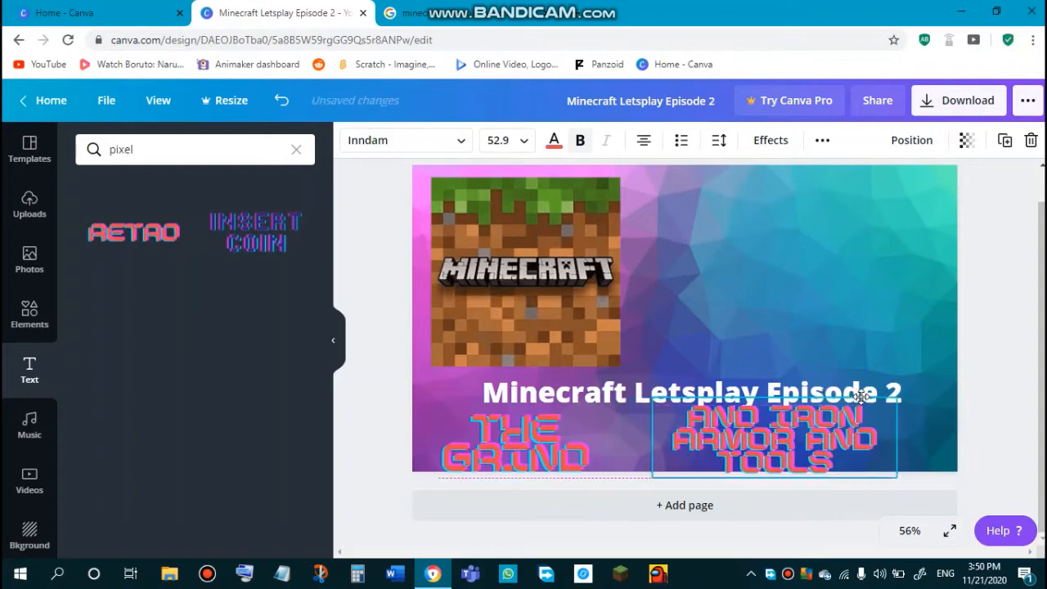
- Switch to Google Images and search for "minecraft strip mining"
left_click(458, 13)
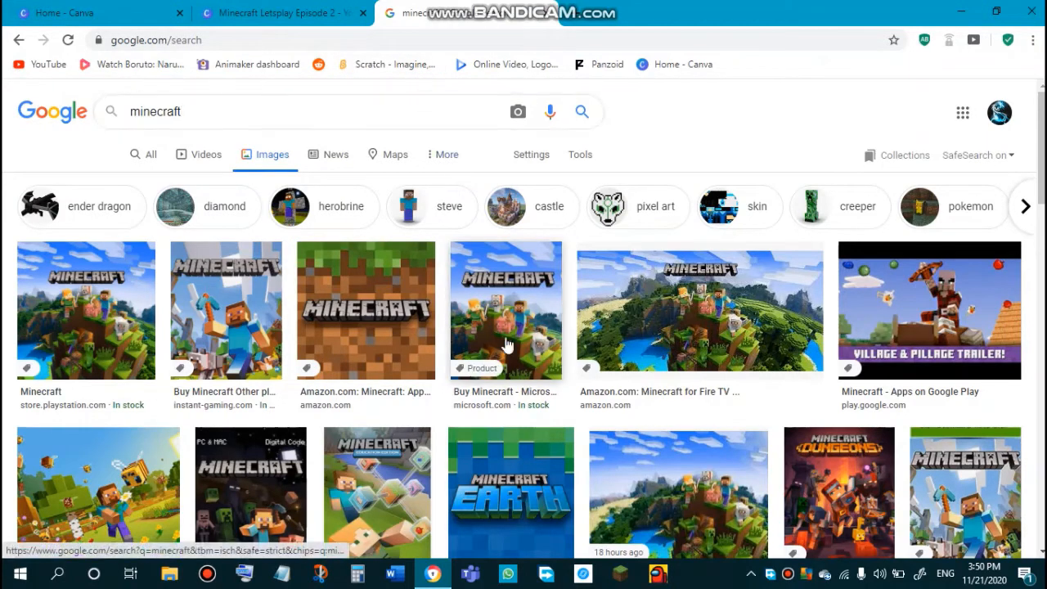
scroll(534, 374, "down", 5)
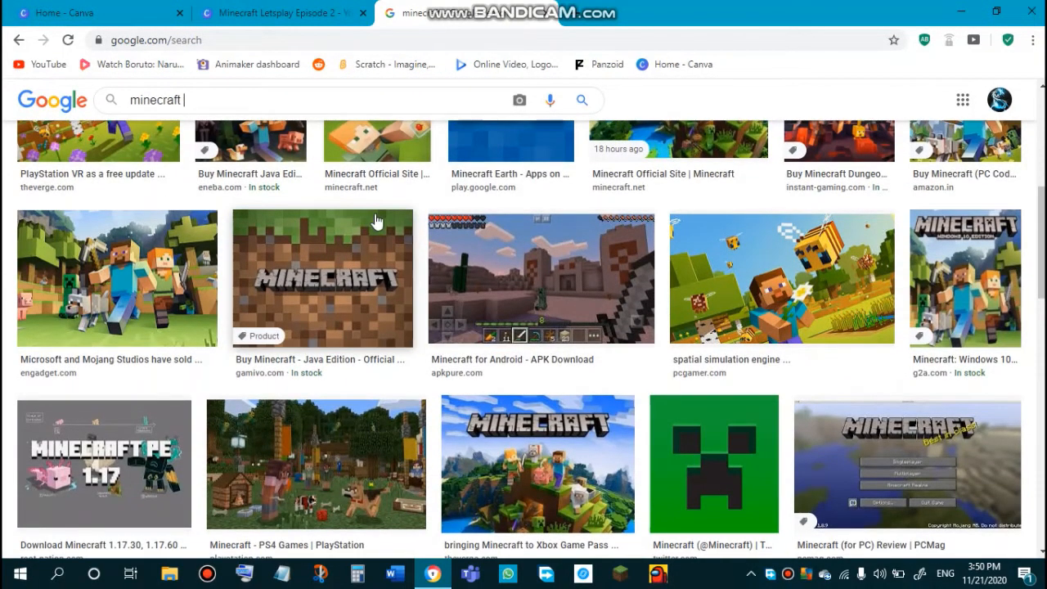
type("strip mining")
key("Return")
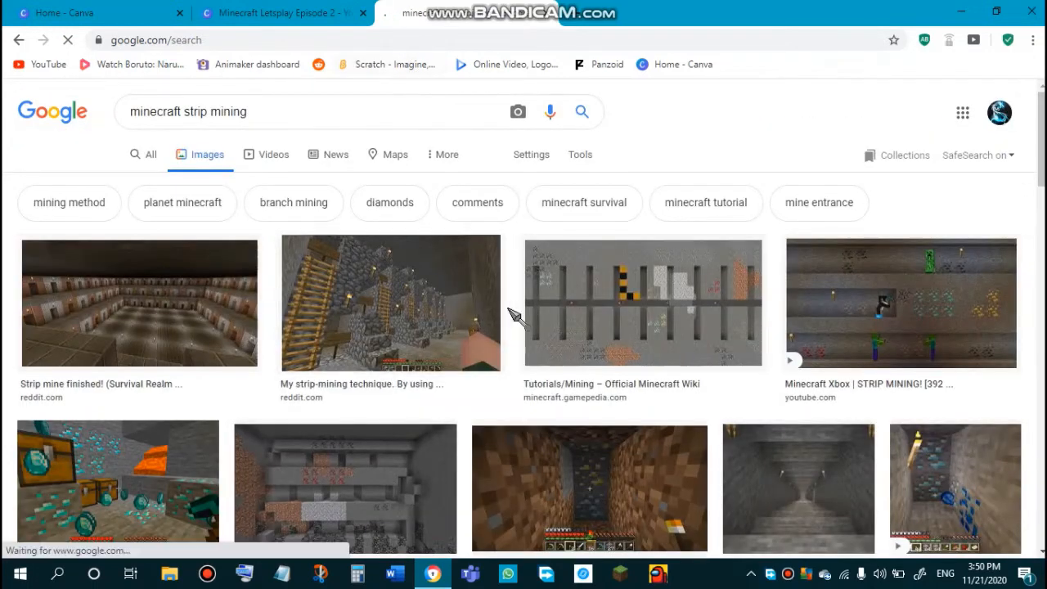
- Look through the strip mining images and copy the stone tunnel picture from minecraft.gamepedia.com
scroll(514, 316, "down", 2)
scroll(513, 315, "up", 2)
scroll(514, 316, "down", 2)
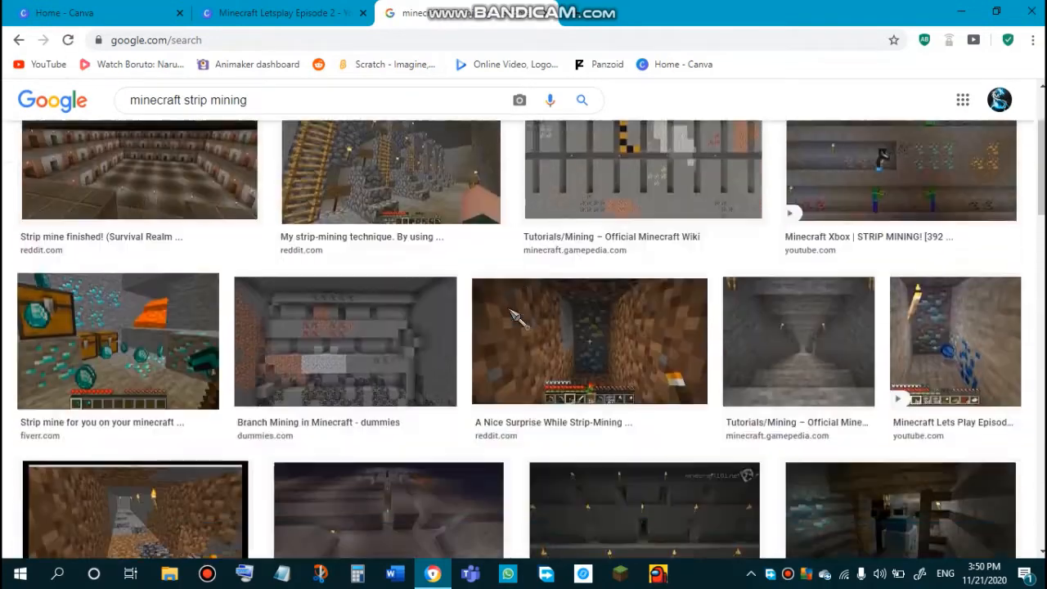
scroll(513, 315, "down", 3)
scroll(513, 316, "up", 2)
scroll(514, 316, "up", 1)
right_click(828, 219)
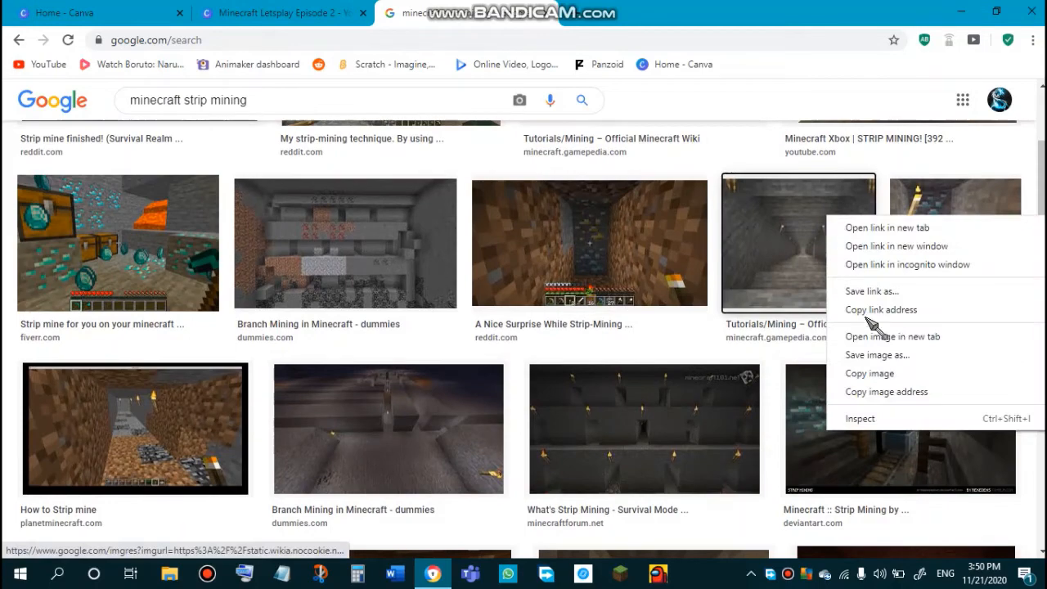
left_click(883, 375)
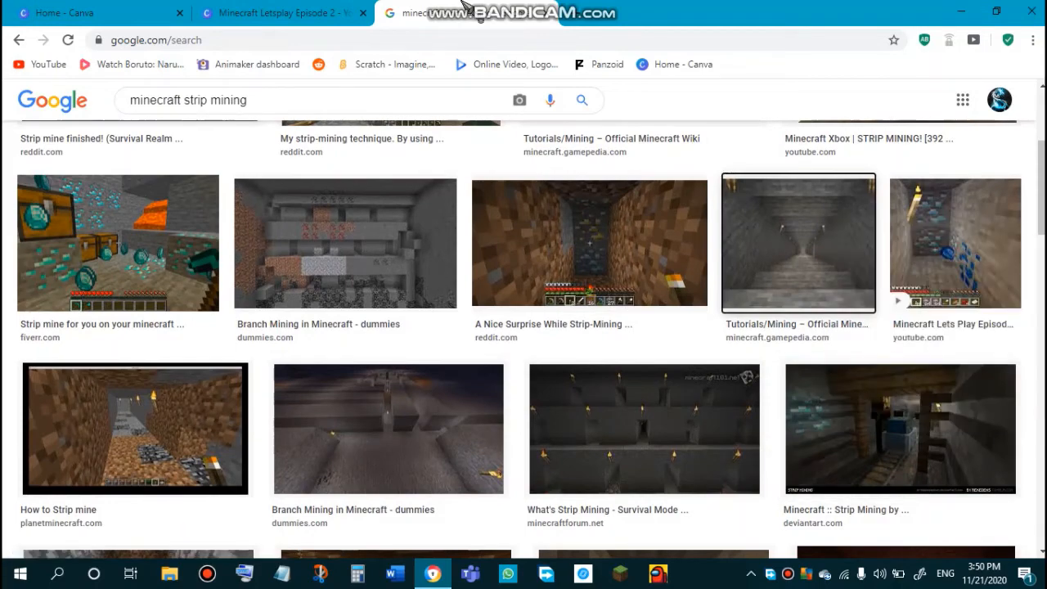
- Paste the stone tunnel picture into the Canva thumbnail, shrink it and place it just right of the Minecraft image
left_click(333, 9)
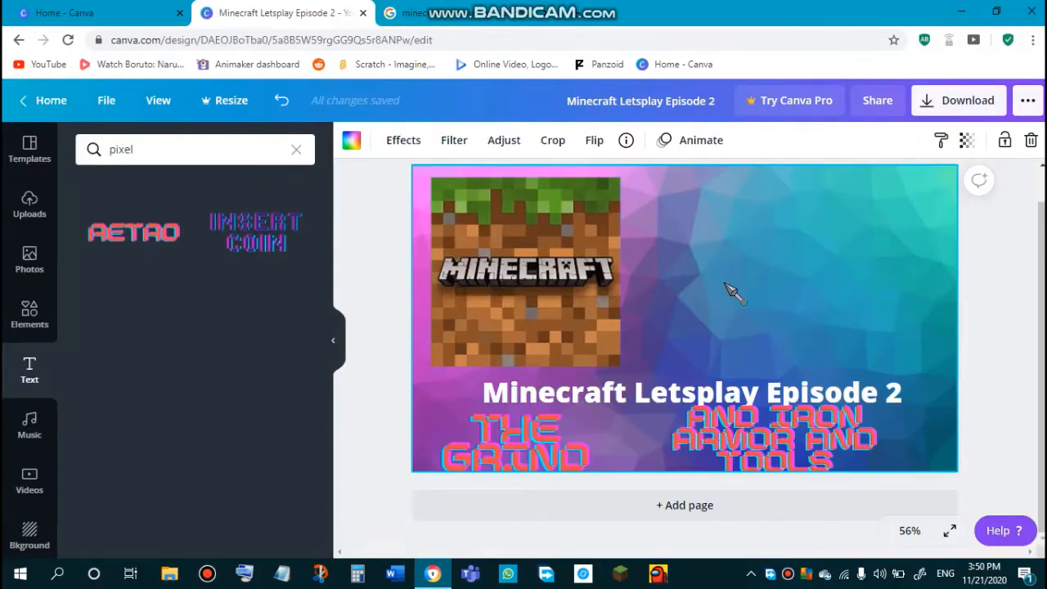
key("ctrl+v")
left_click_drag(855, 258, 848, 222)
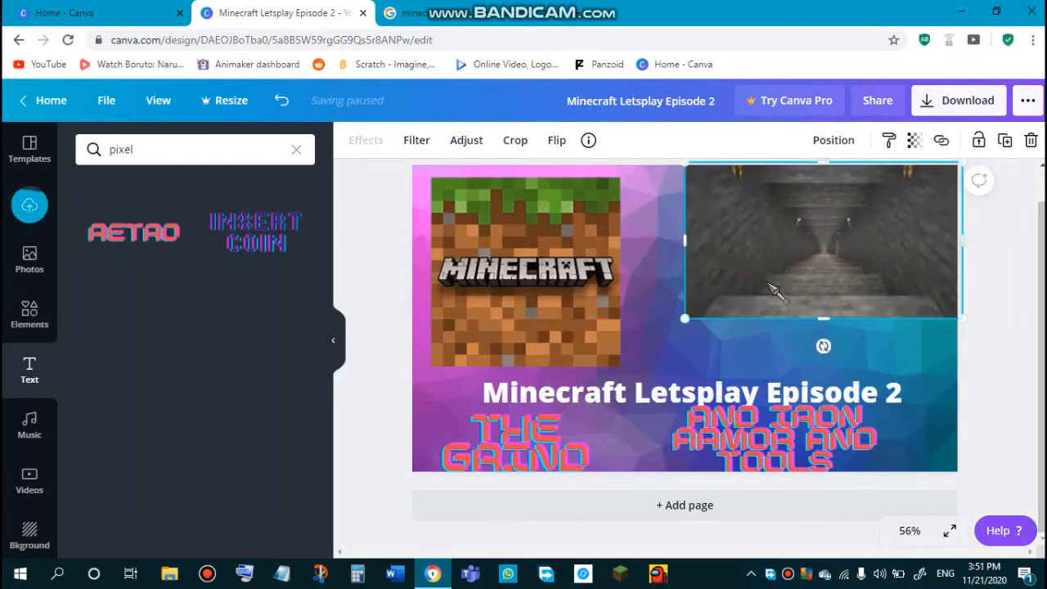
left_click_drag(685, 316, 744, 285)
left_click_drag(953, 217, 834, 214)
left_click(863, 296)
- Switch back to Google Images and search for "minecraft iron"
left_click(413, 12)
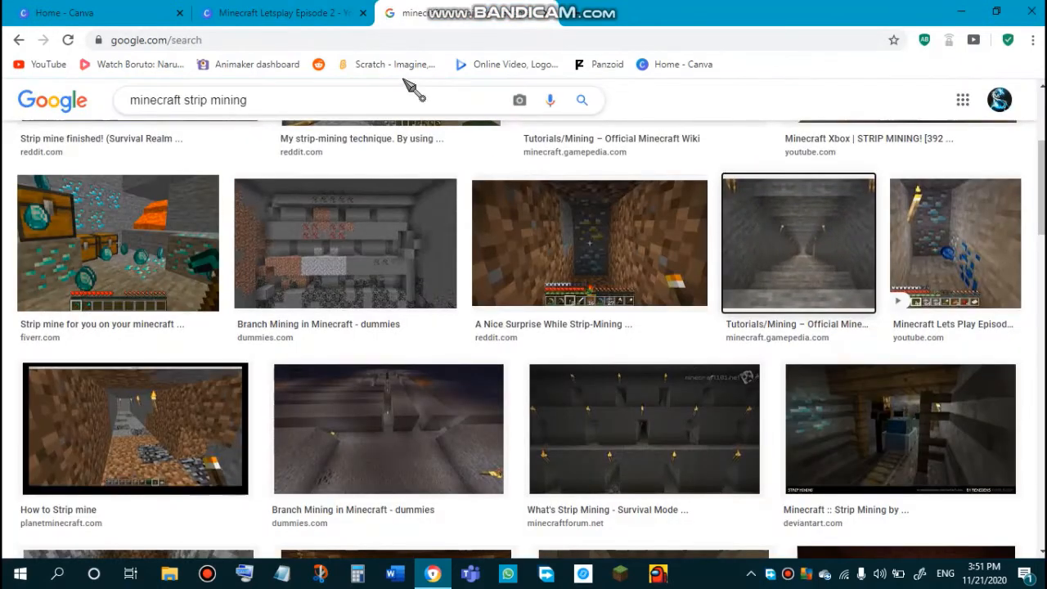
key("BackSpace")
key("BackSpace")
key("BackSpace")
key("BackSpace")
key("BackSpace")
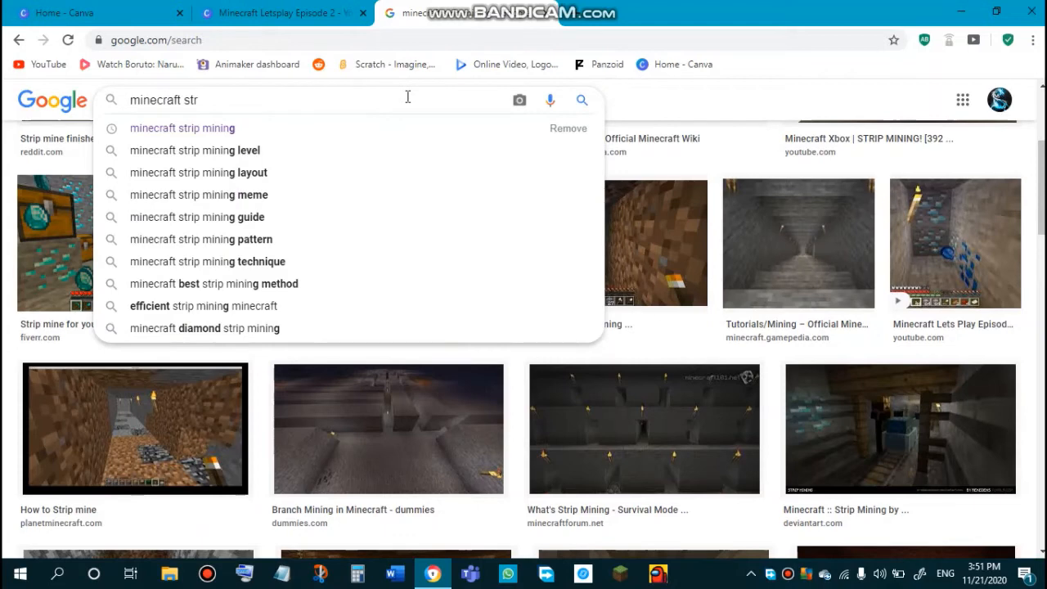
key("BackSpace")
type("iron")
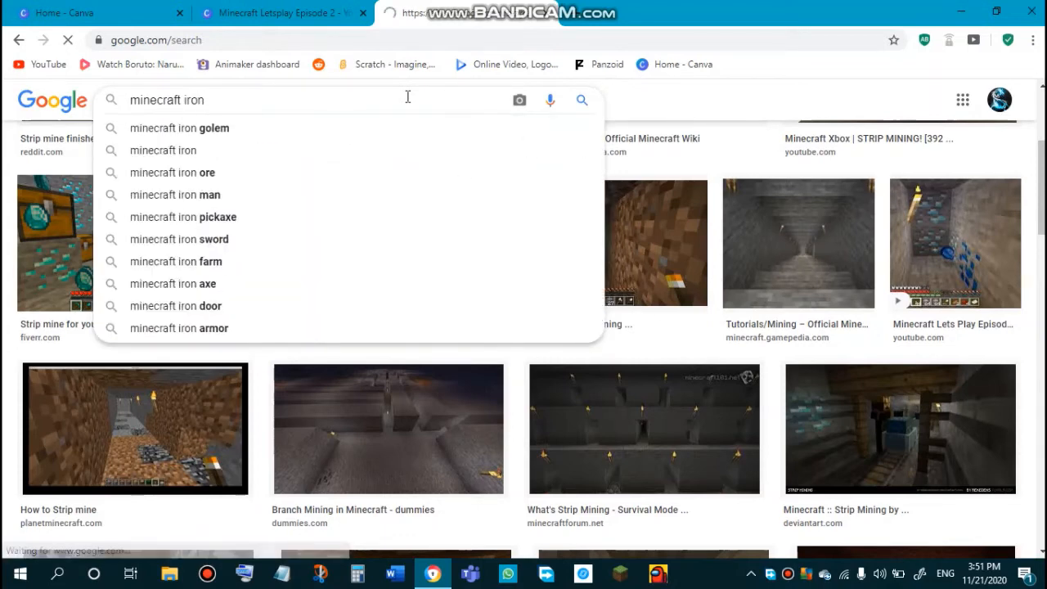
key("Return")
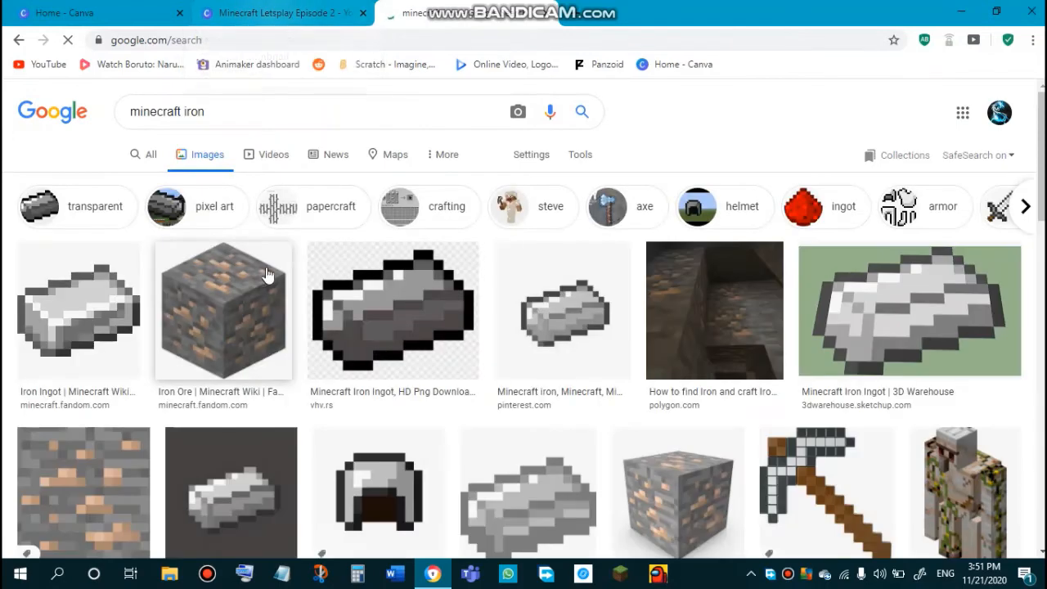
- Copy the iron ore block picture, paste it into the Canva thumbnail, shrink it and move it below the tunnel picture's right edge
right_click(221, 276)
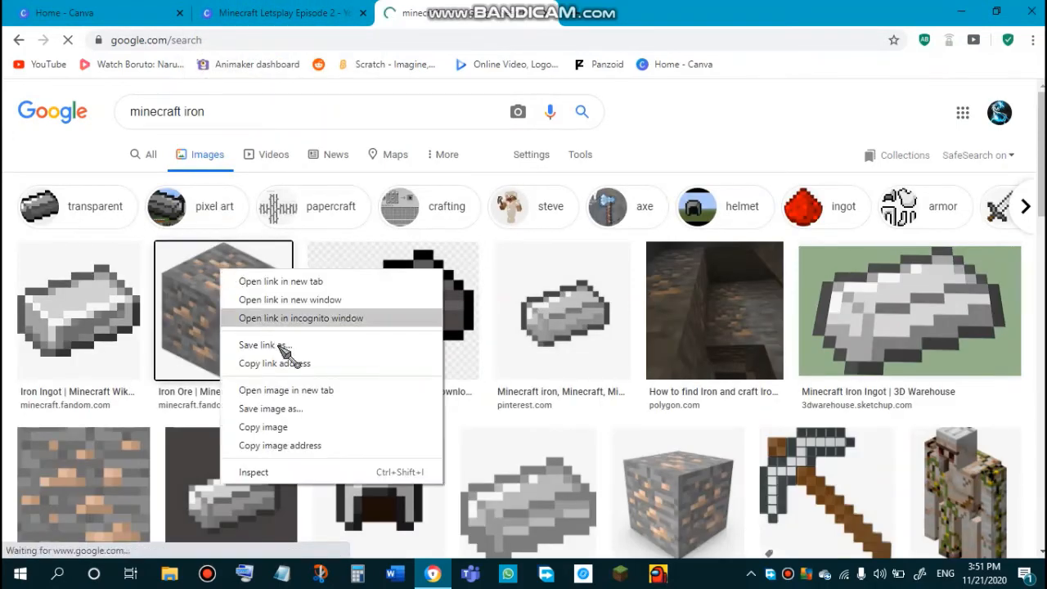
left_click(296, 425)
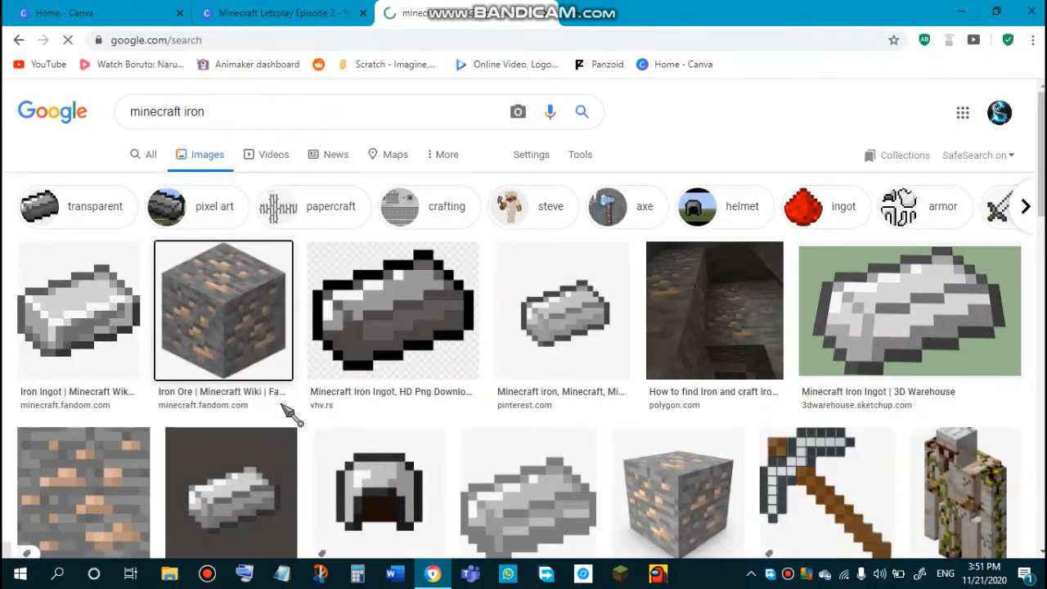
left_click(245, 12)
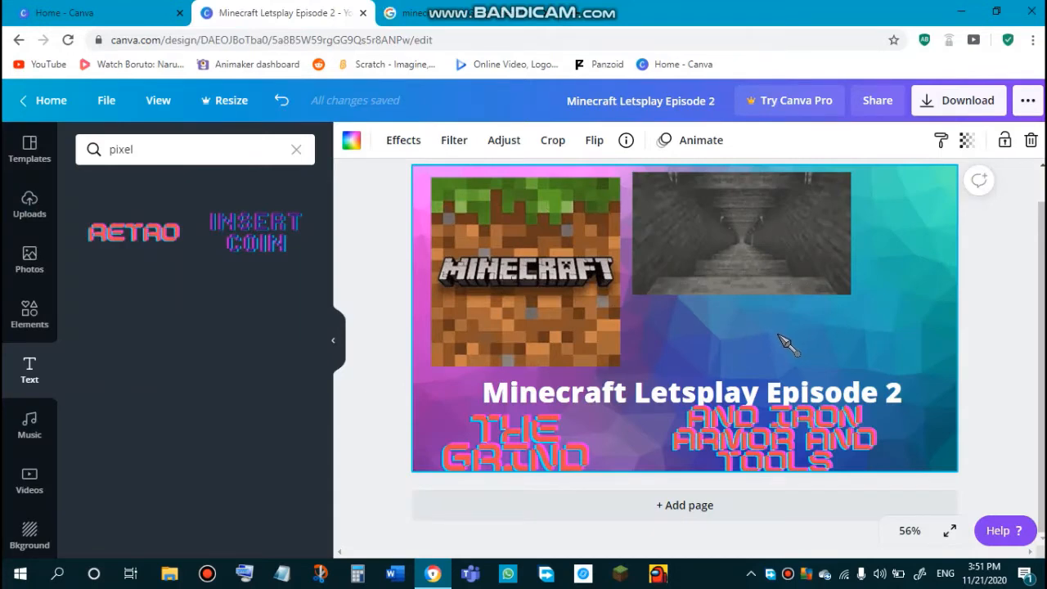
key("ctrl+v")
left_click_drag(717, 340, 901, 284)
left_click_drag(797, 347, 838, 308)
left_click_drag(881, 282, 883, 327)
- Check the other iron images in the search results and delete the iron ore picture from the thumbnail
key("ctrl+Tab")
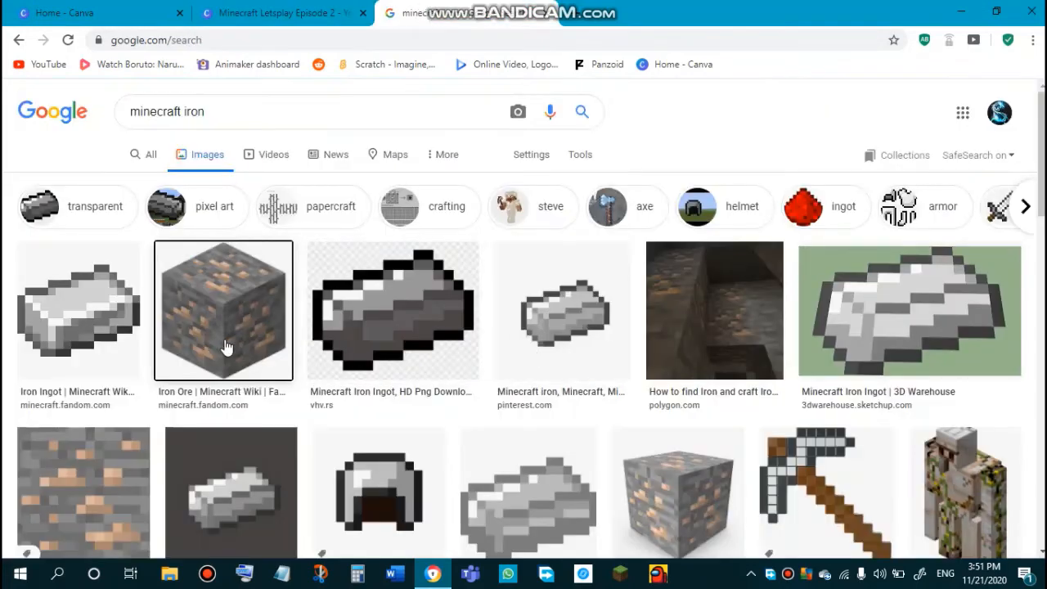
scroll(400, 354, "down", 2)
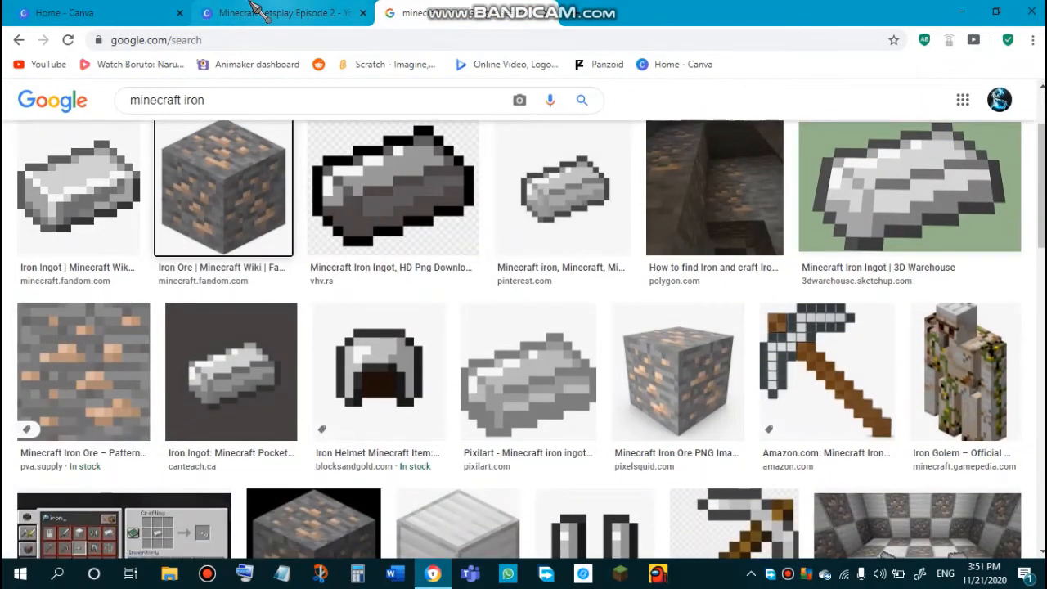
left_click(282, 12)
key("Delete")
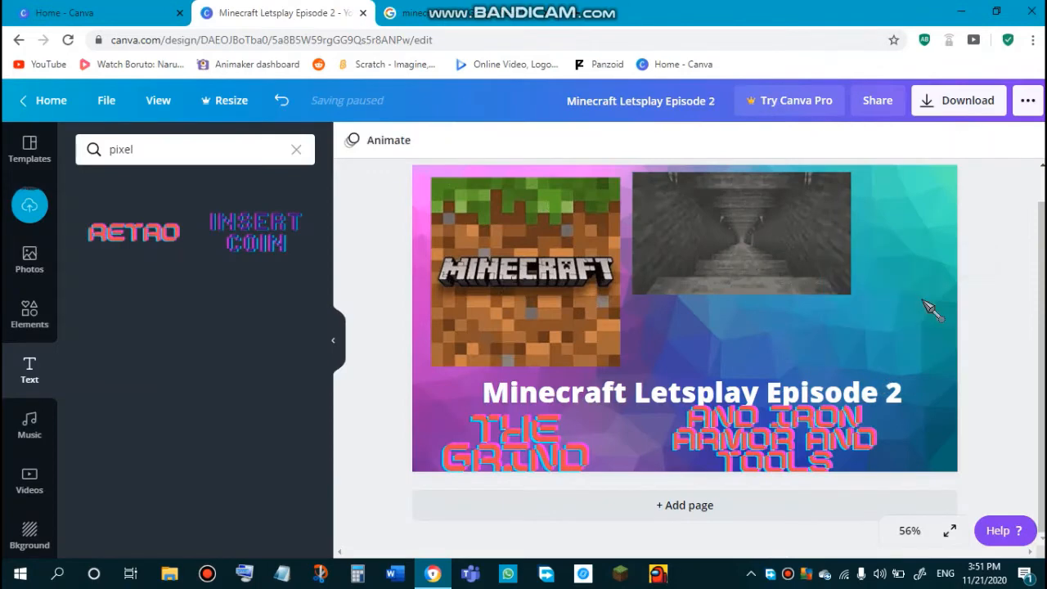
- Copy the small iron ingot picture from Google Images, paste it into the Canva thumbnail and delete it from the page again
left_click(425, 6)
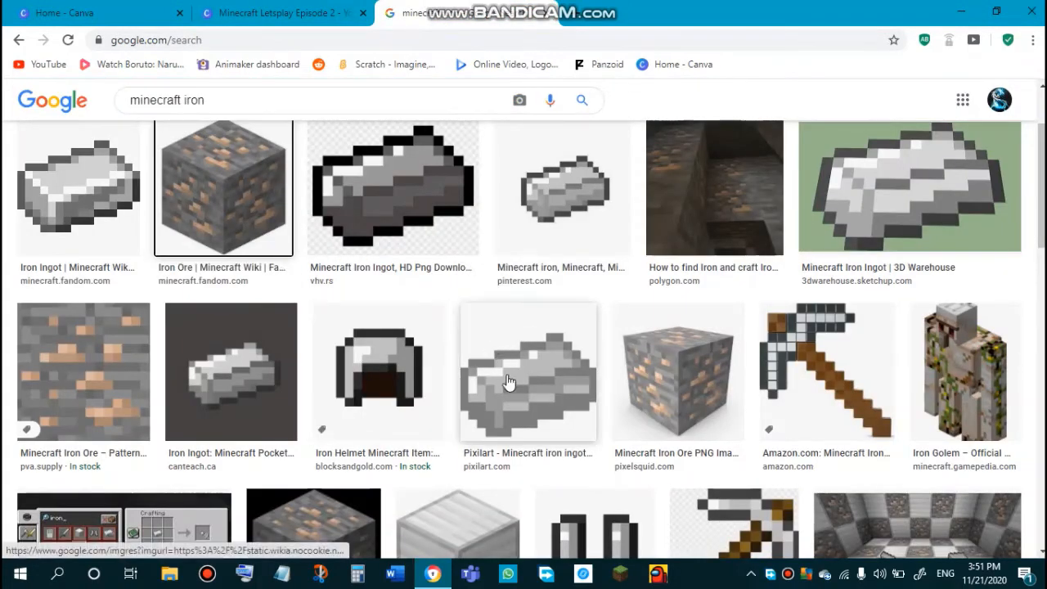
right_click(541, 202)
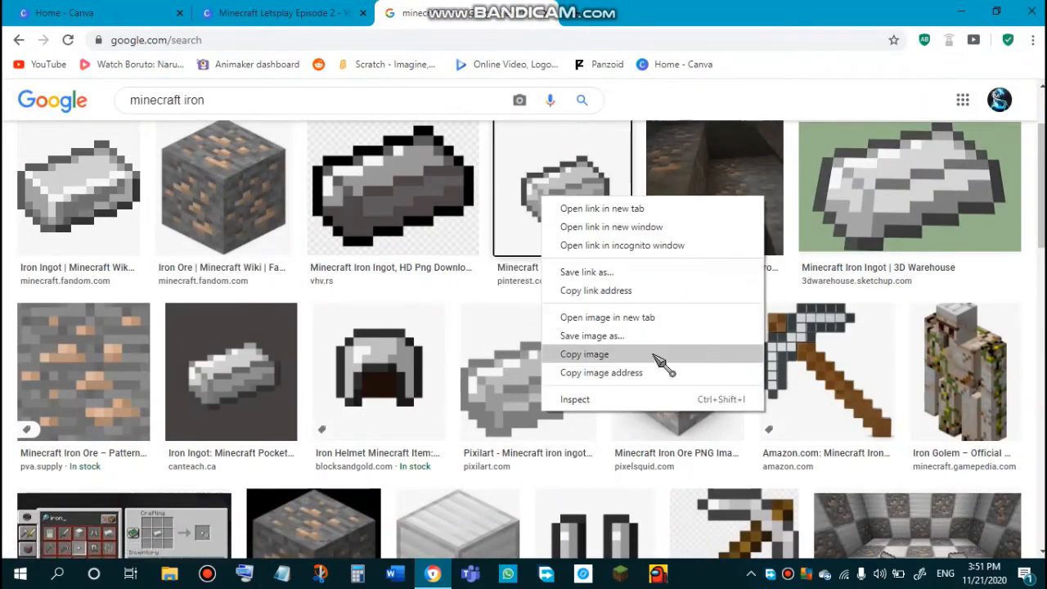
left_click(663, 353)
left_click(252, 12)
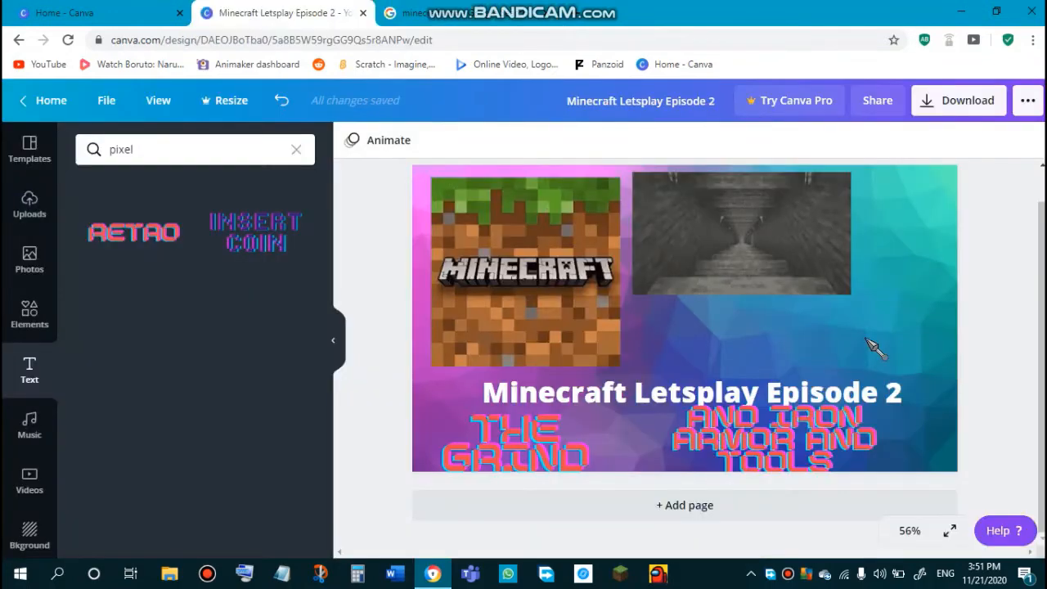
key("ctrl+v")
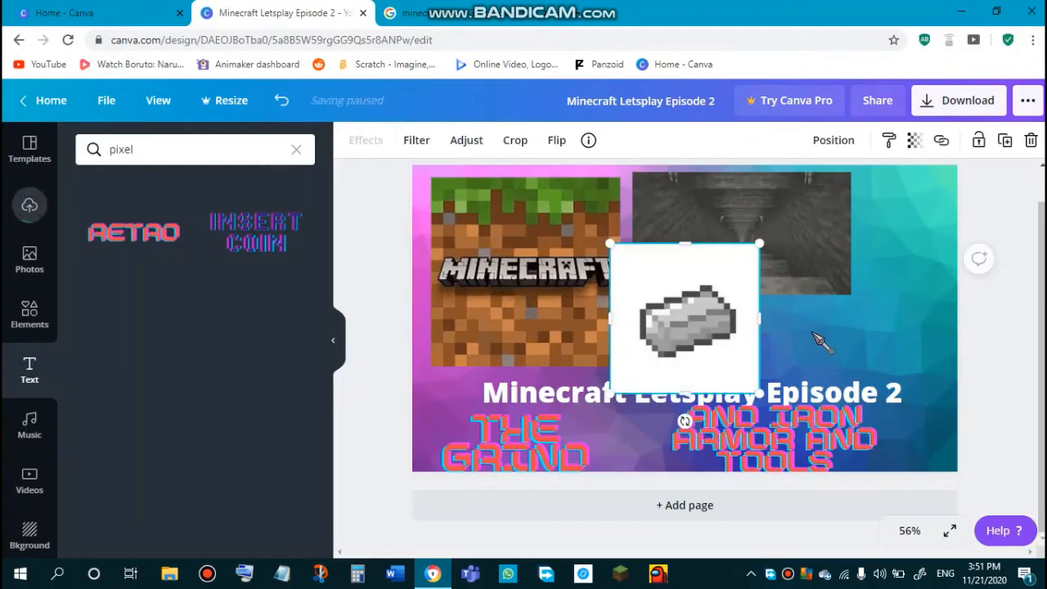
key("ctrl+Tab")
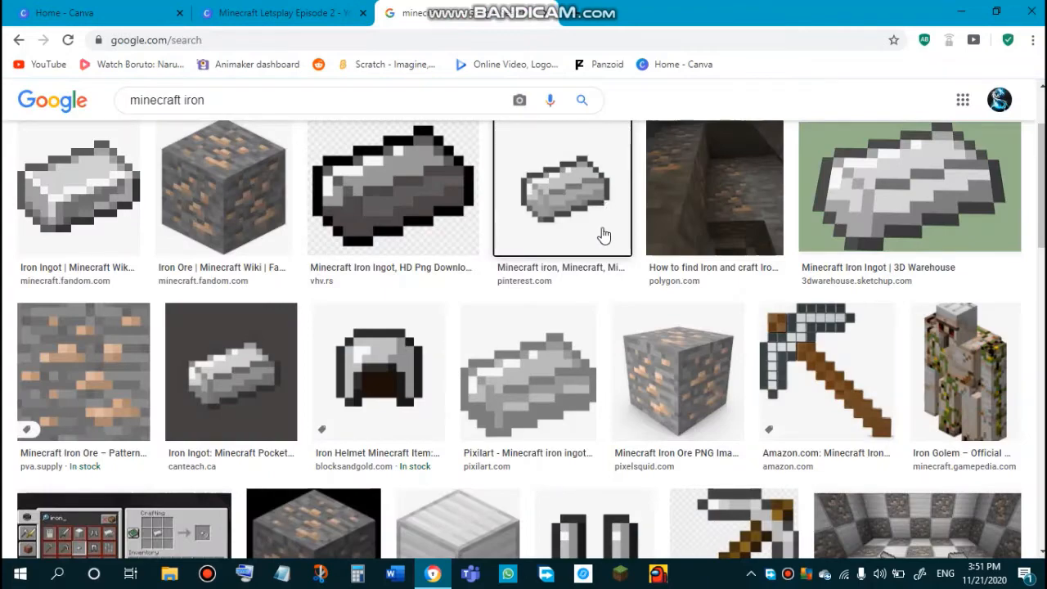
left_click(305, 10)
key("Delete")
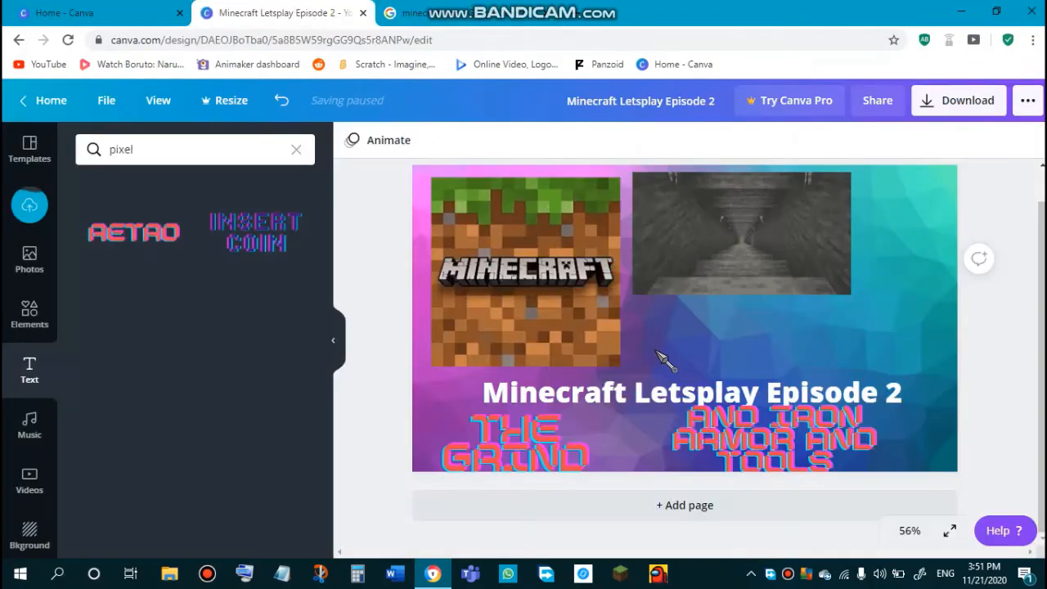
- Switch back to Google Images and search for "minecraft iron transparent background"
left_click(549, 12)
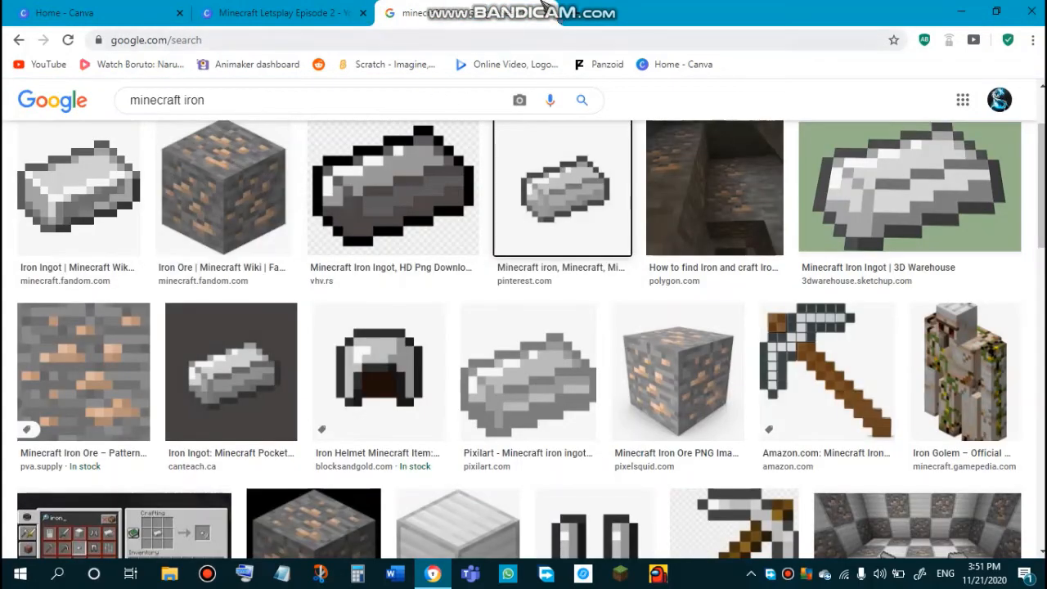
scroll(630, 401, "down", 3)
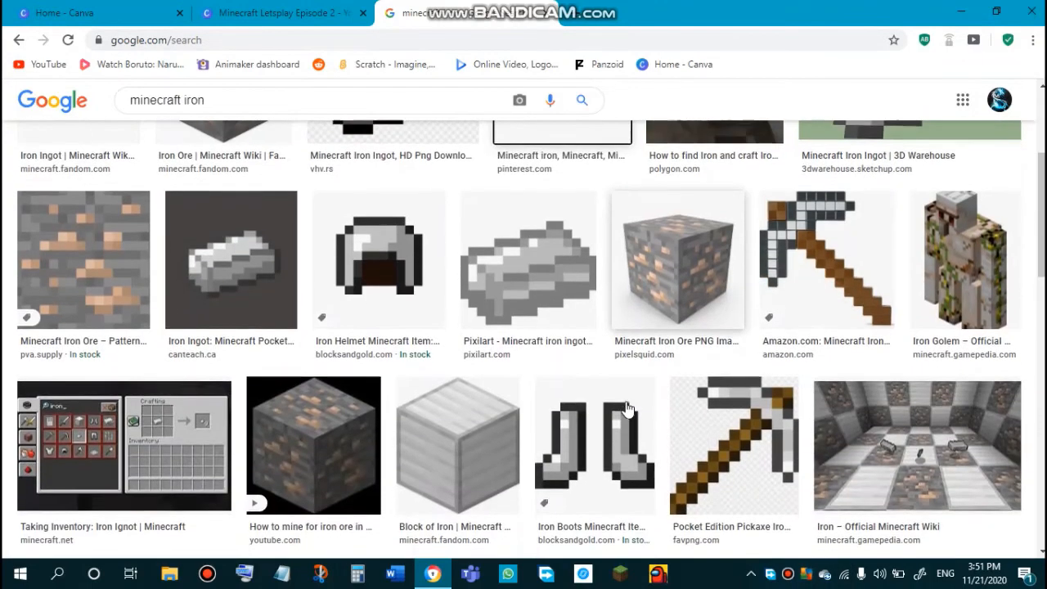
scroll(491, 368, "up", 2)
scroll(385, 344, "up", 3)
left_click(288, 105)
type("trans")
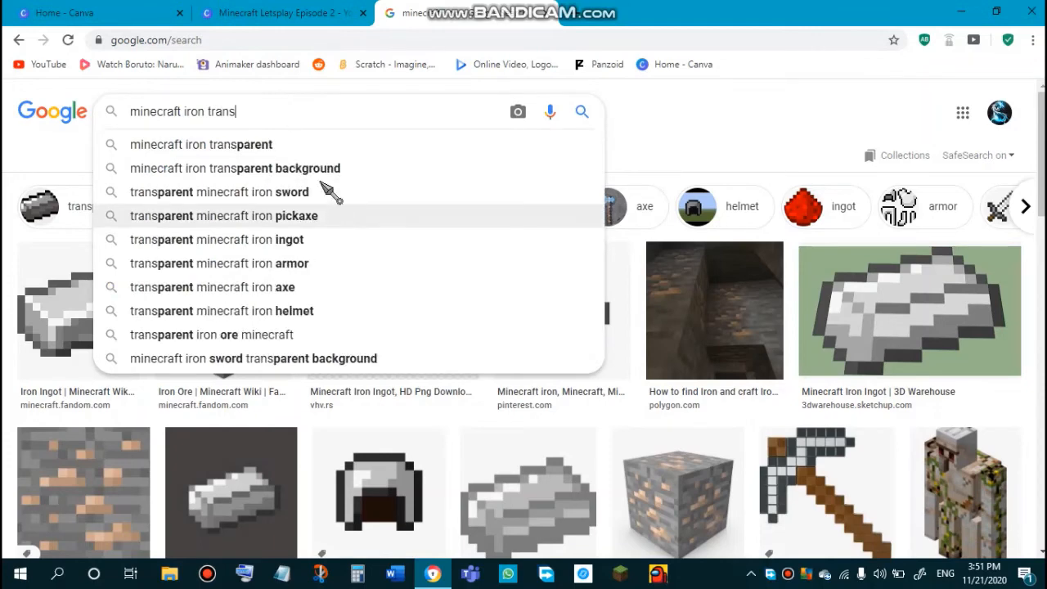
left_click(245, 167)
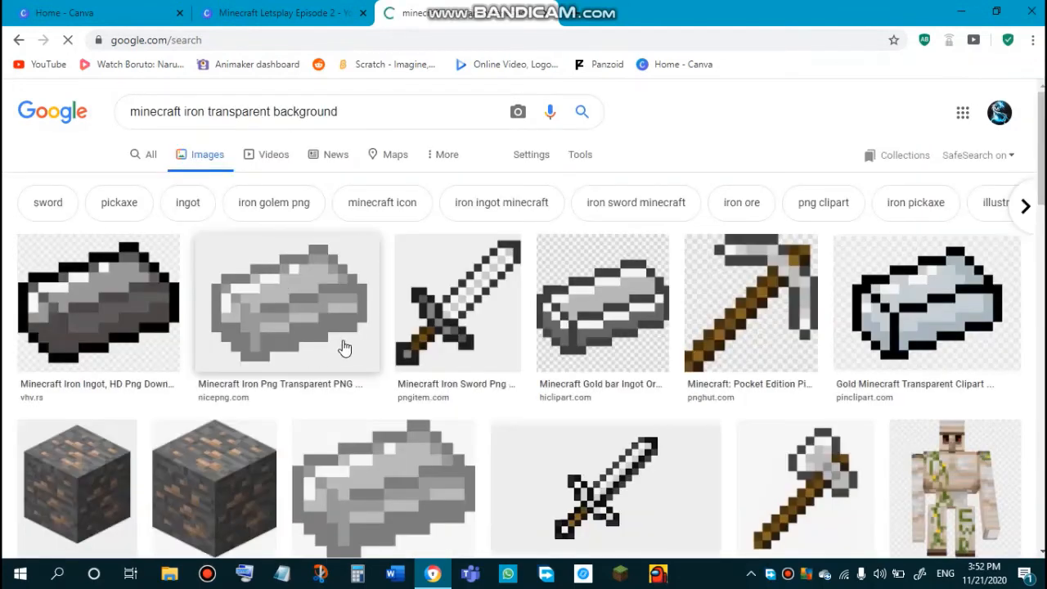
- Copy the iron pickaxe picture, paste it into the Canva thumbnail, shrink it and place it at the tunnel picture's right edge
scroll(554, 332, "down", 1)
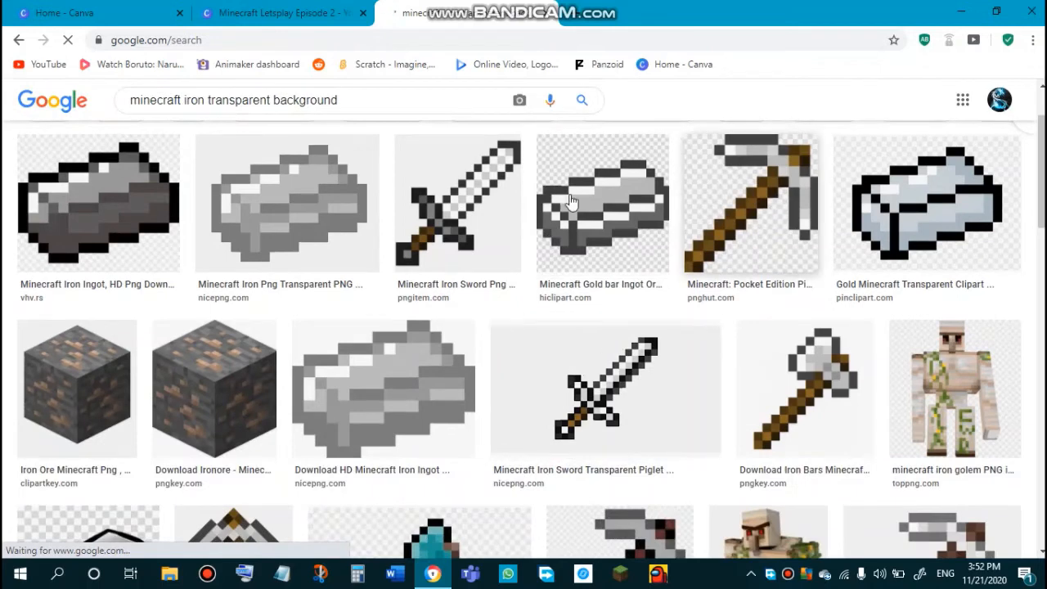
right_click(771, 187)
left_click(808, 339)
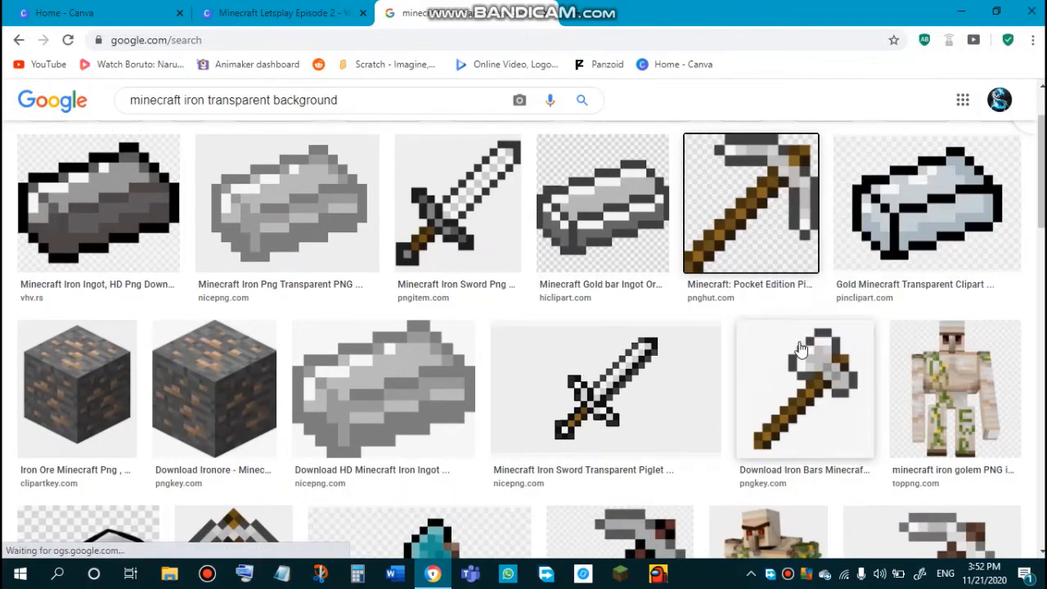
left_click(278, 12)
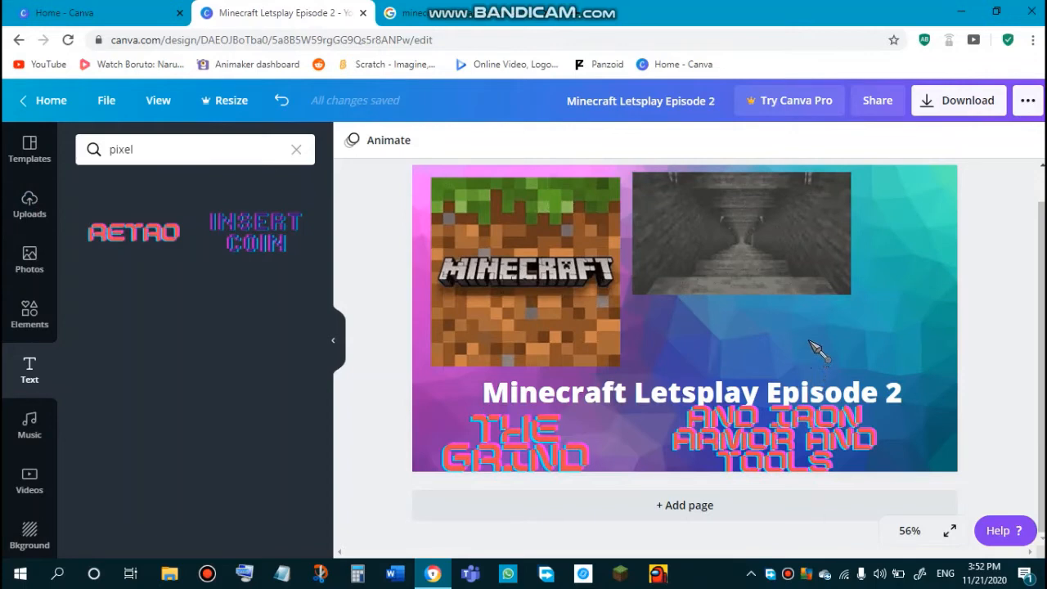
key("ctrl+v")
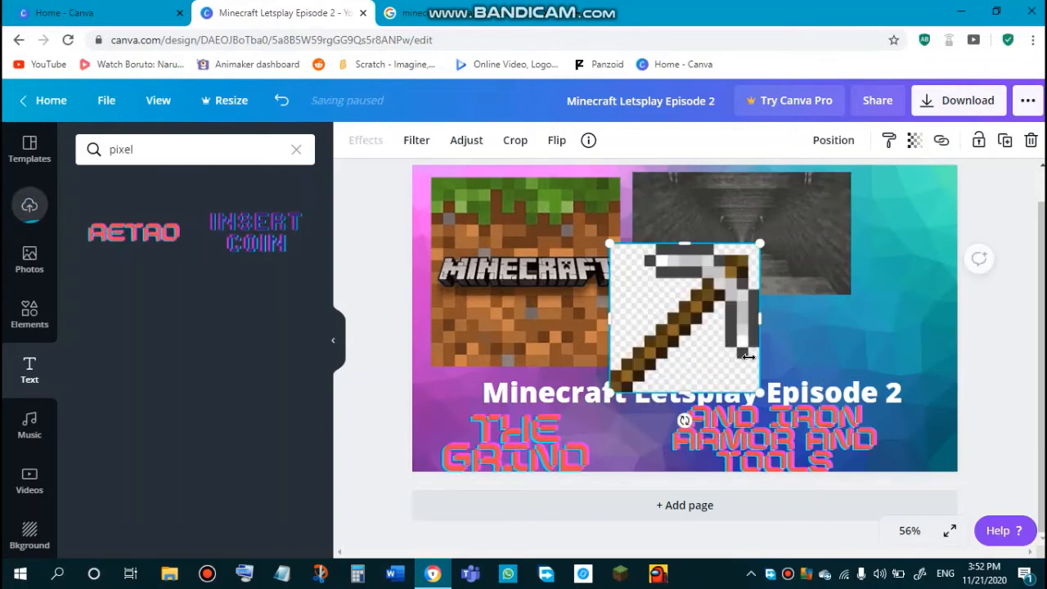
left_click_drag(761, 391, 742, 373)
left_click_drag(655, 312, 847, 284)
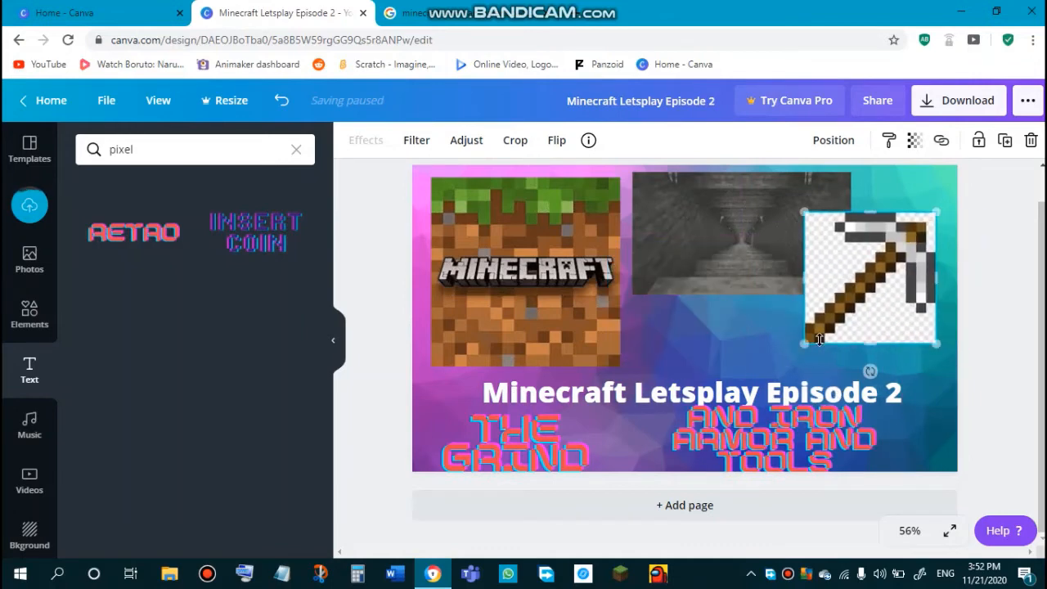
left_click_drag(803, 347, 843, 305)
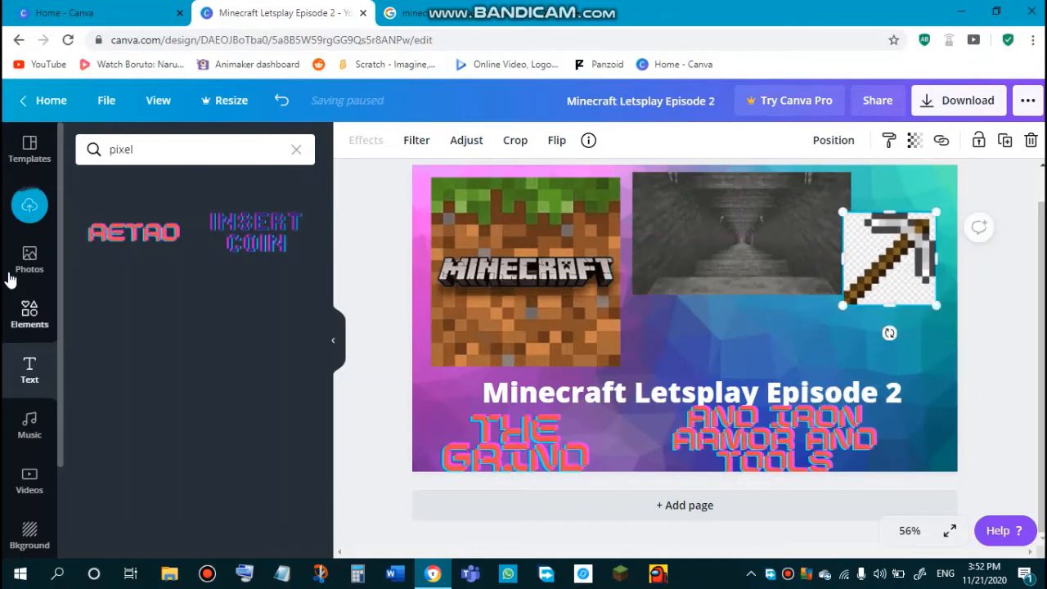
- Add the uploaded iron ore block, shrink it and place it below the pickaxe, moving the pickaxe up beside the tunnel picture
left_click(17, 229)
left_click_drag(184, 240, 705, 306)
key("Delete")
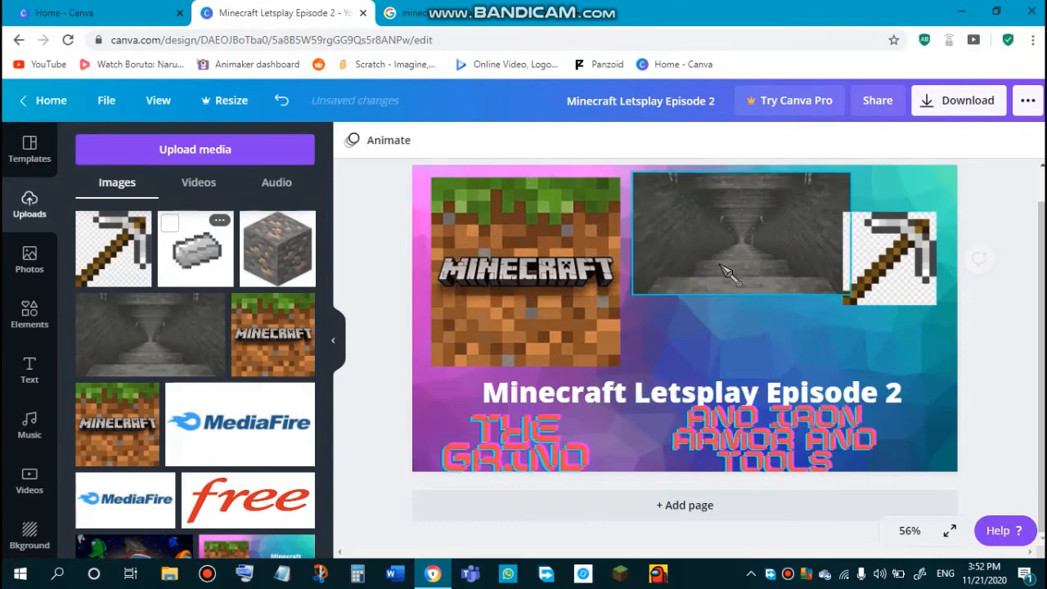
left_click(257, 247)
left_click_drag(730, 319, 835, 306)
left_click_drag(705, 225, 891, 324)
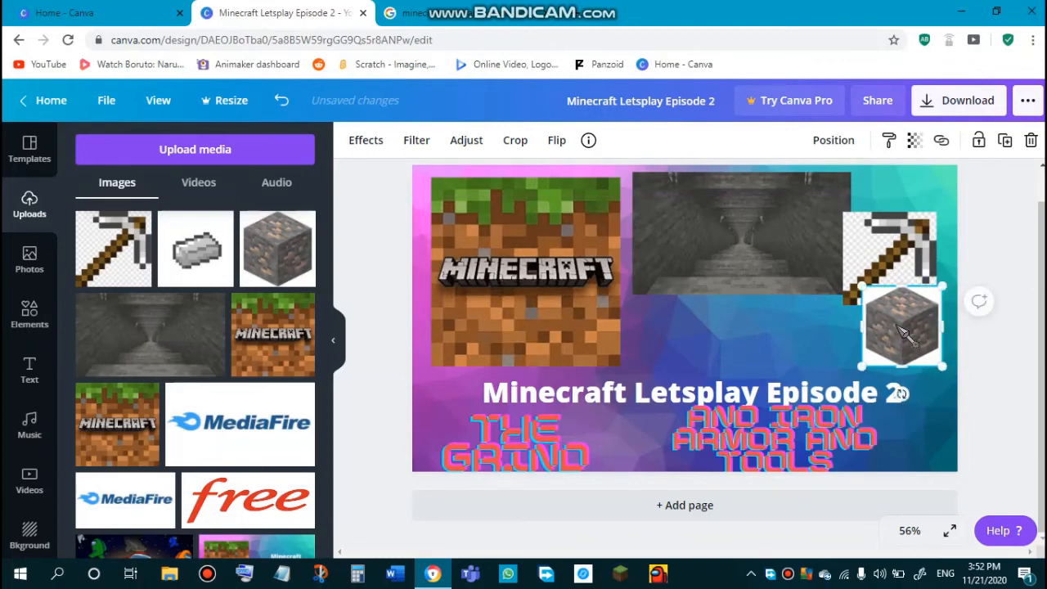
left_click_drag(896, 229, 901, 189)
left_click(904, 323)
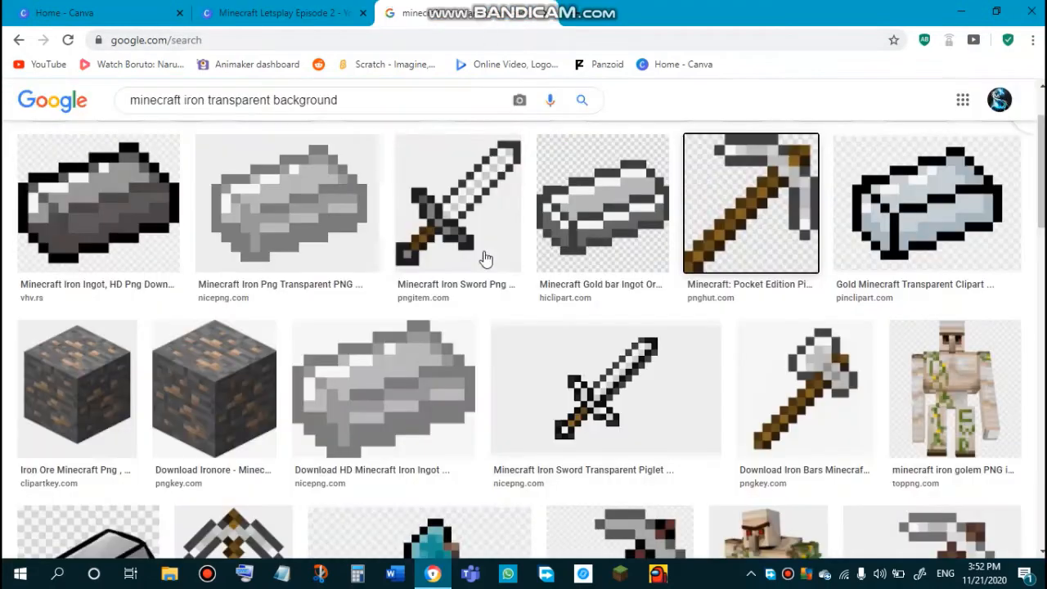
- Add the uploaded iron ingot picture, shrink it to the iron ore block's size and place it just left of that block
left_click(425, 12)
left_click(351, 92)
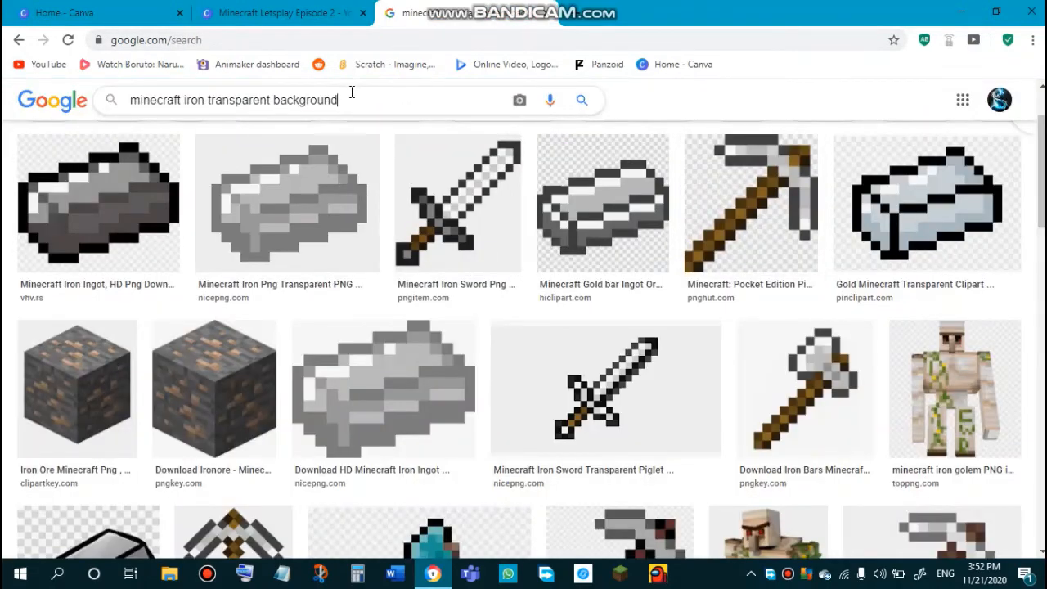
left_click(278, 12)
left_click(195, 247)
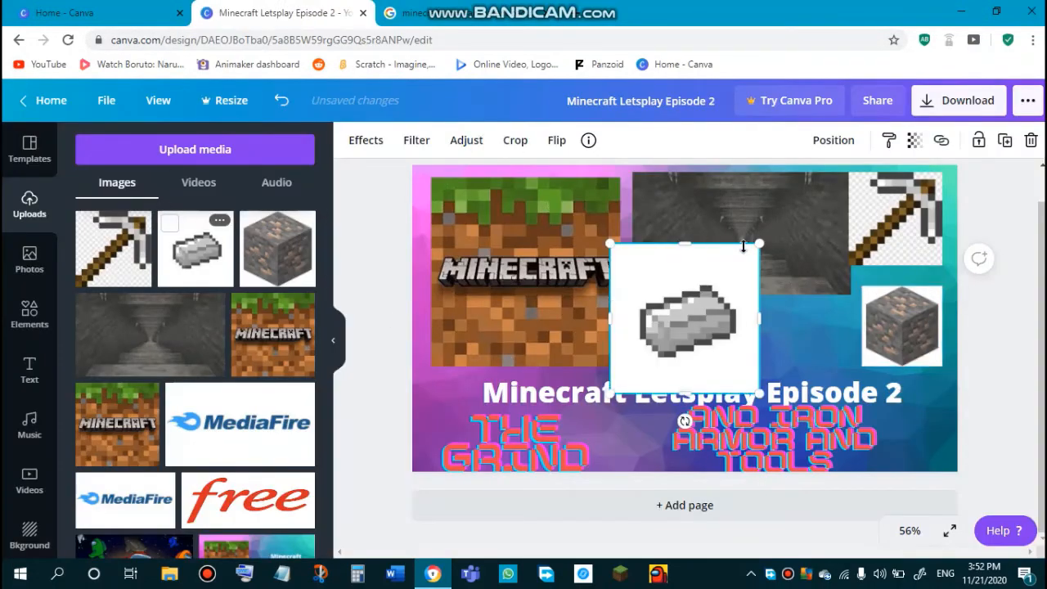
left_click_drag(758, 242, 703, 299)
left_click_drag(664, 347, 811, 334)
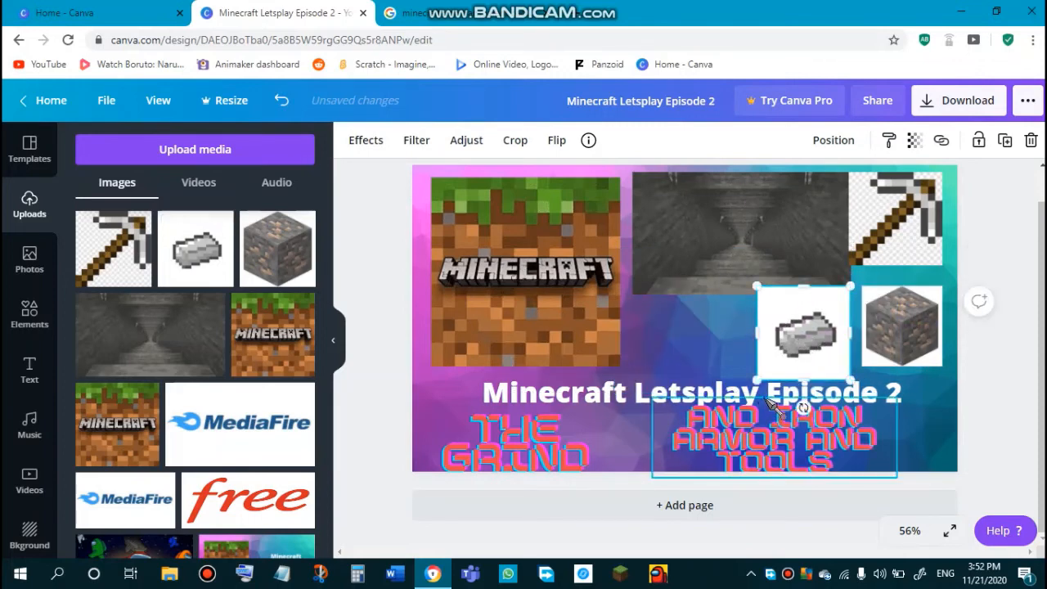
left_click_drag(759, 375, 813, 347)
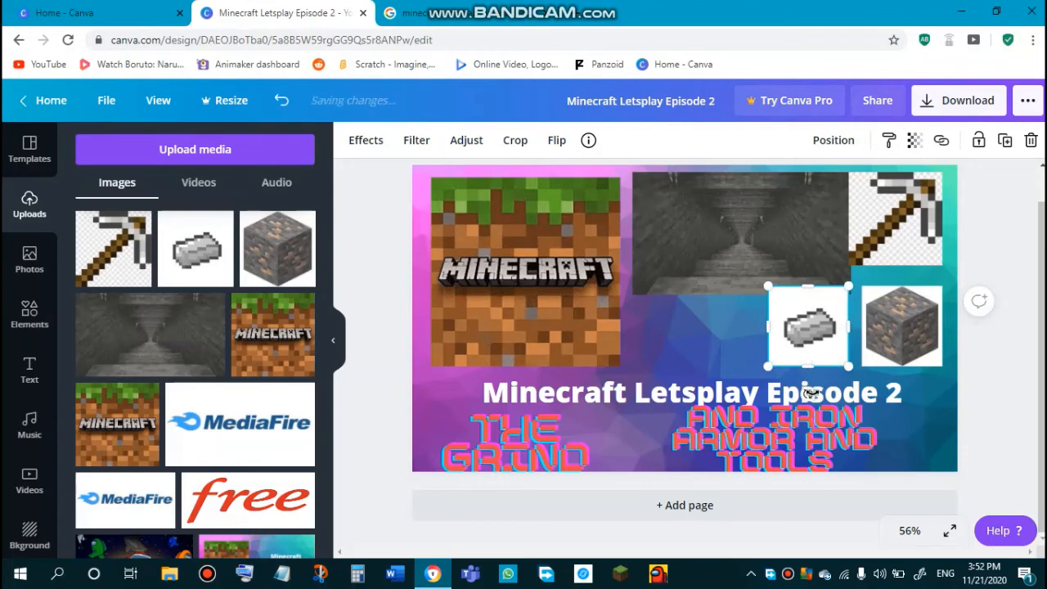
- Tilt the iron ingot picture counter-clockwise and the iron ore block picture clockwise
left_click_drag(809, 391, 871, 386)
left_click(924, 338)
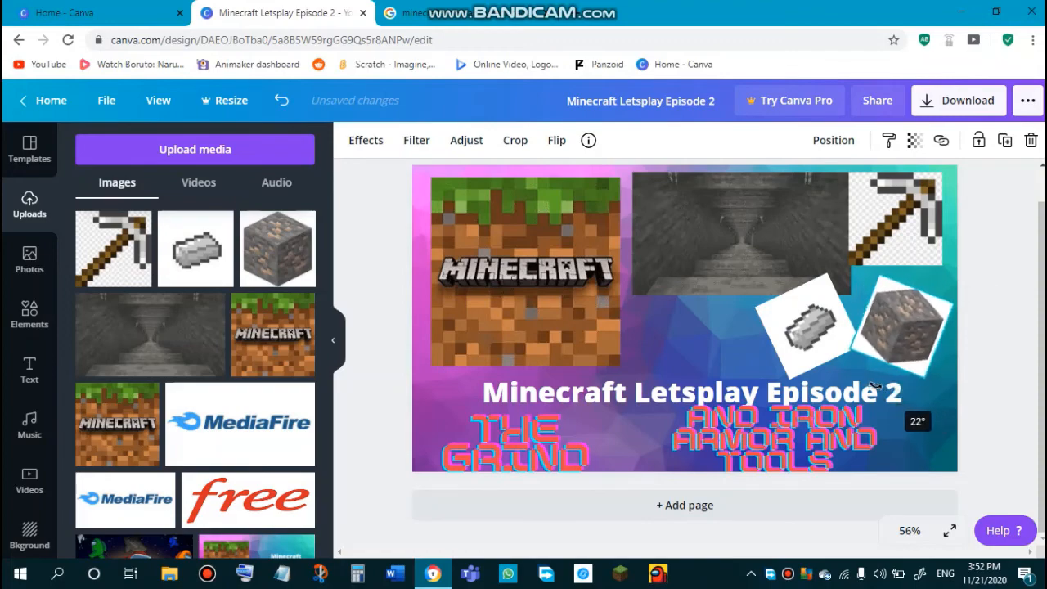
left_click(691, 339)
- Switch to Google Images and search for "minecraft gold"
left_click(433, 13)
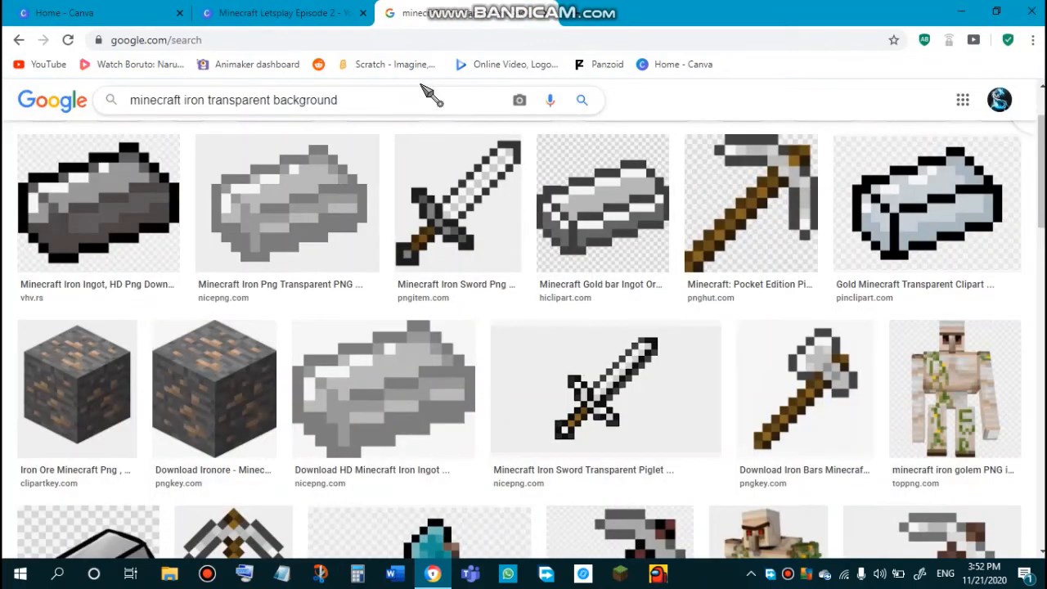
key("BackSpace")
key("BackSpace")
key("BackSpace")
key("BackSpace")
key("BackSpace")
key("BackSpace")
key("BackSpace")
key("BackSpace")
key("BackSpace")
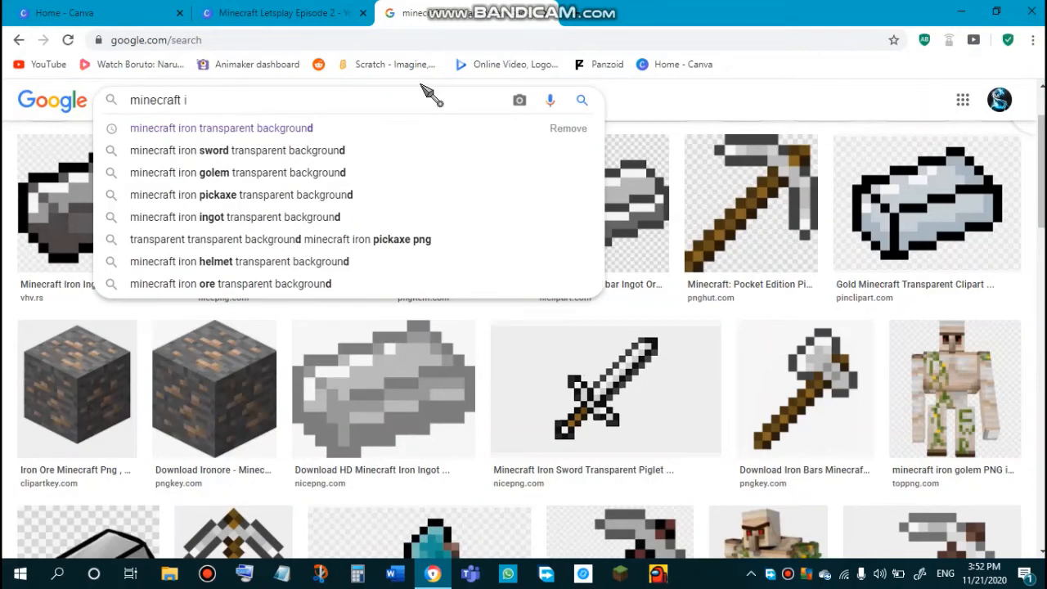
key("BackSpace")
type("gold")
key("Return")
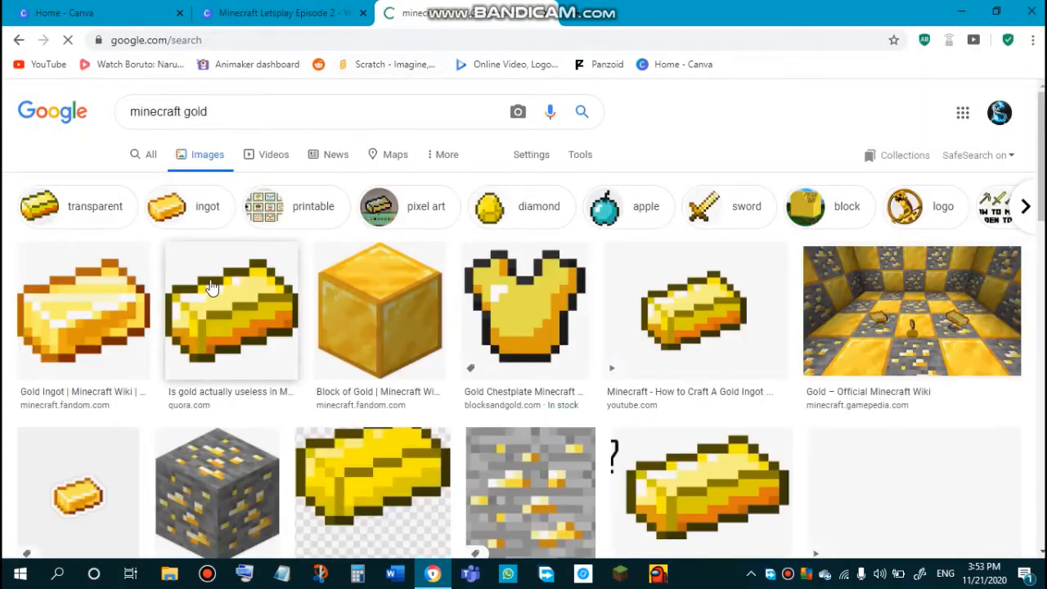
- Copy the Minecraft Wiki gold ingot picture and paste it into the Canva thumbnail
right_click(211, 288)
left_click(265, 333)
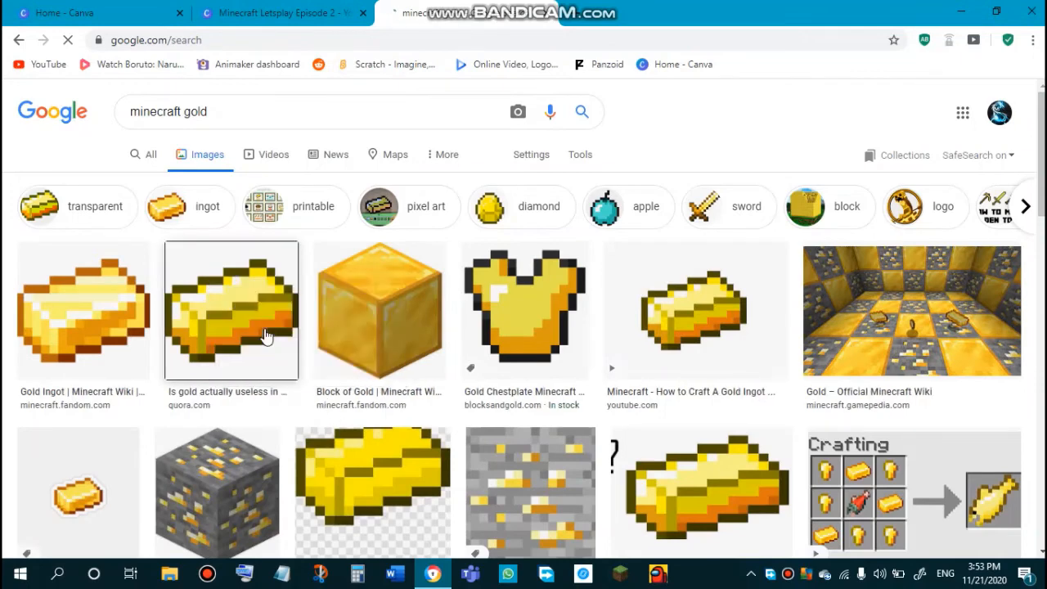
right_click(93, 287)
left_click(155, 334)
left_click(327, 13)
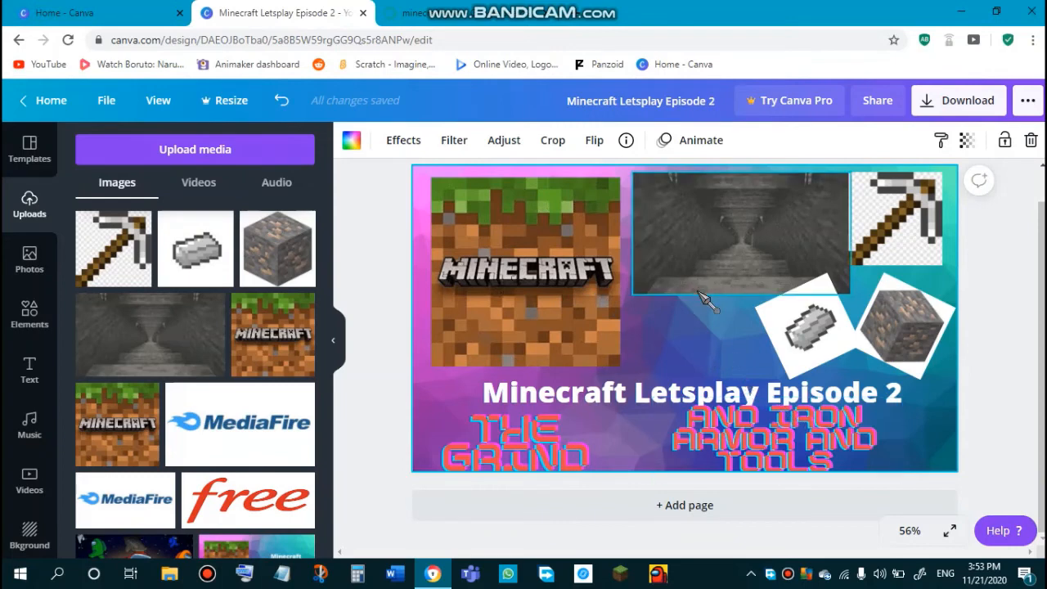
key("ctrl+v")
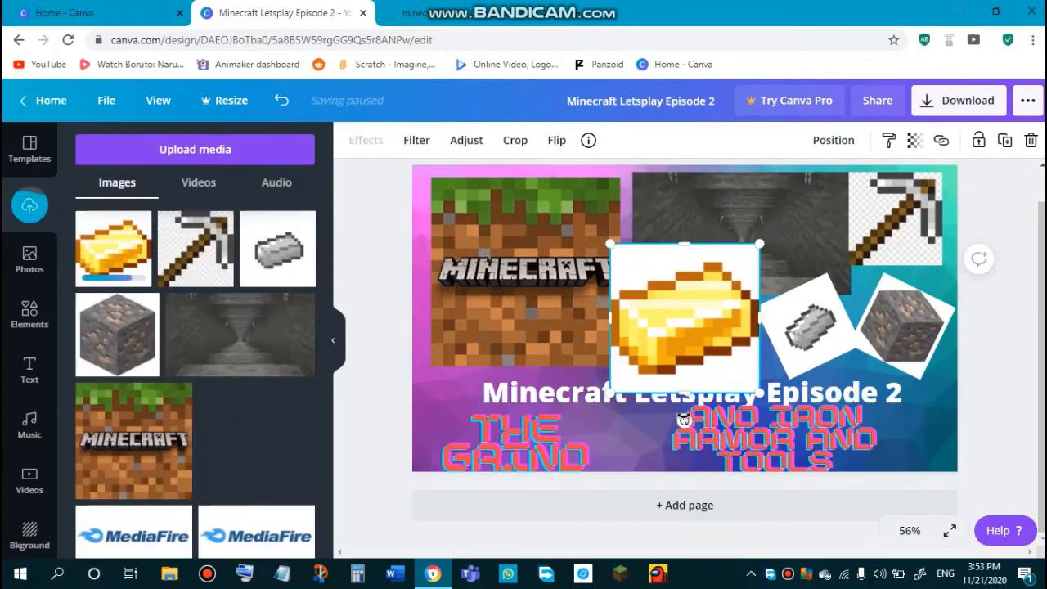
- Tilt the gold ingot picture slightly clockwise, shrink it and place it just left of the iron ingot
left_click_drag(685, 420, 662, 416)
left_click_drag(771, 258, 720, 276)
left_click_drag(658, 318, 713, 317)
left_click_drag(752, 387, 732, 347)
- Copy the gold ore block picture from the Google Images results and paste it into the Canva thumbnail
left_click(417, 13)
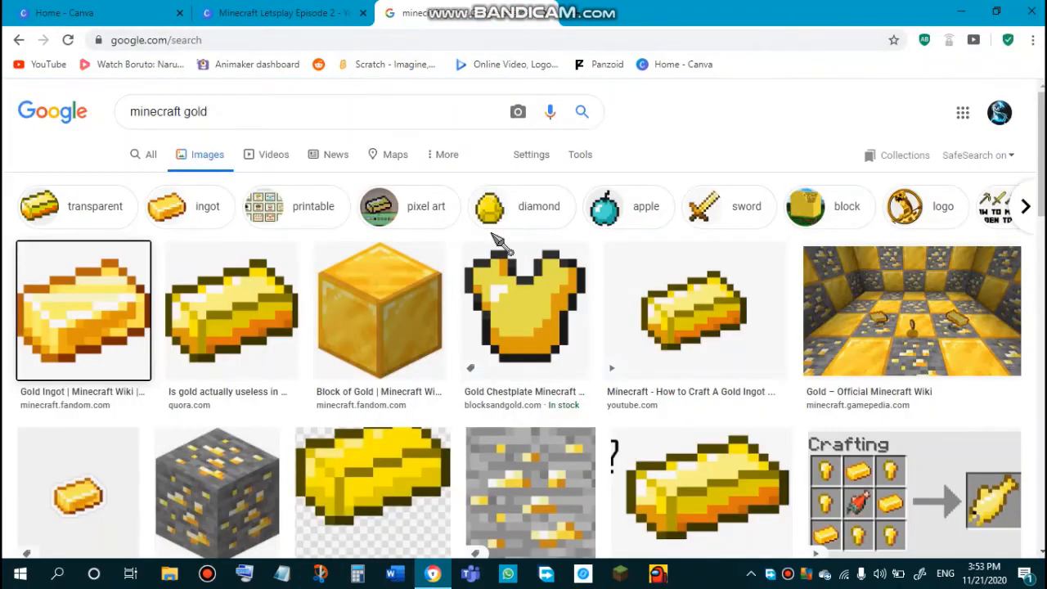
scroll(439, 194, "down", 2)
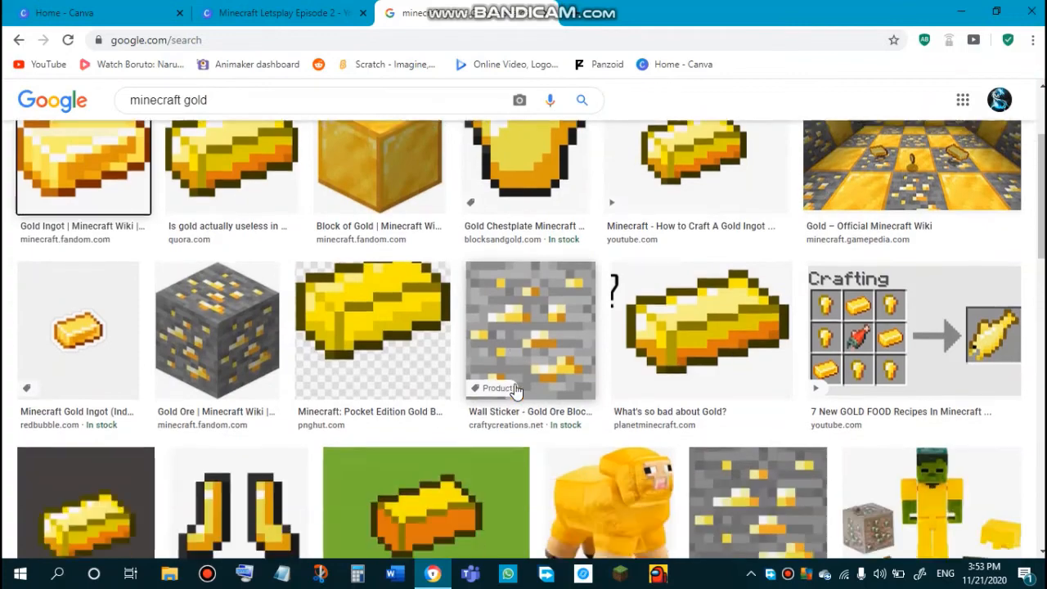
scroll(516, 388, "down", 1)
right_click(186, 322)
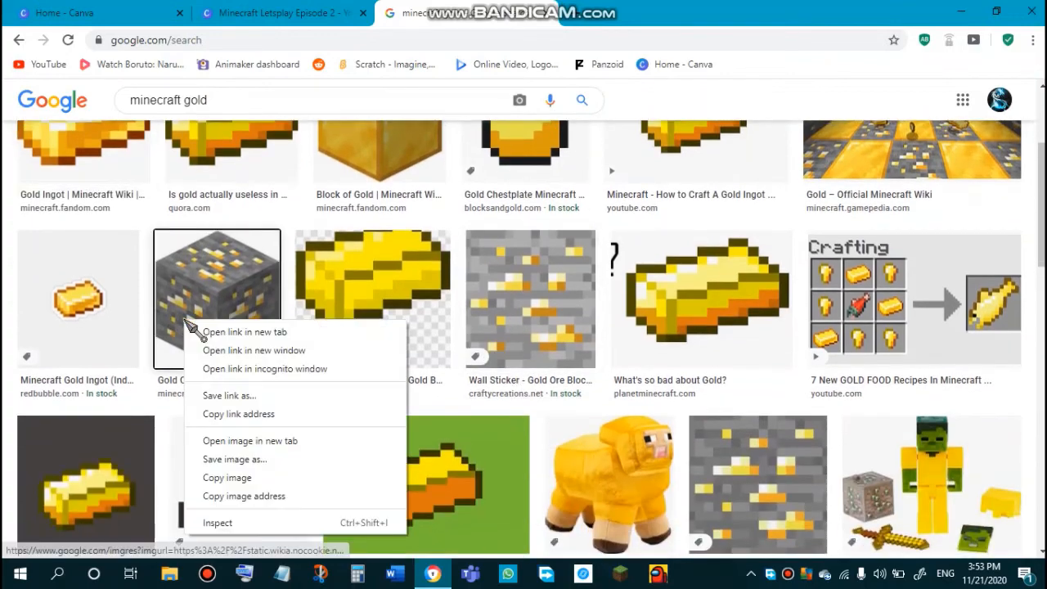
left_click(254, 477)
left_click(278, 13)
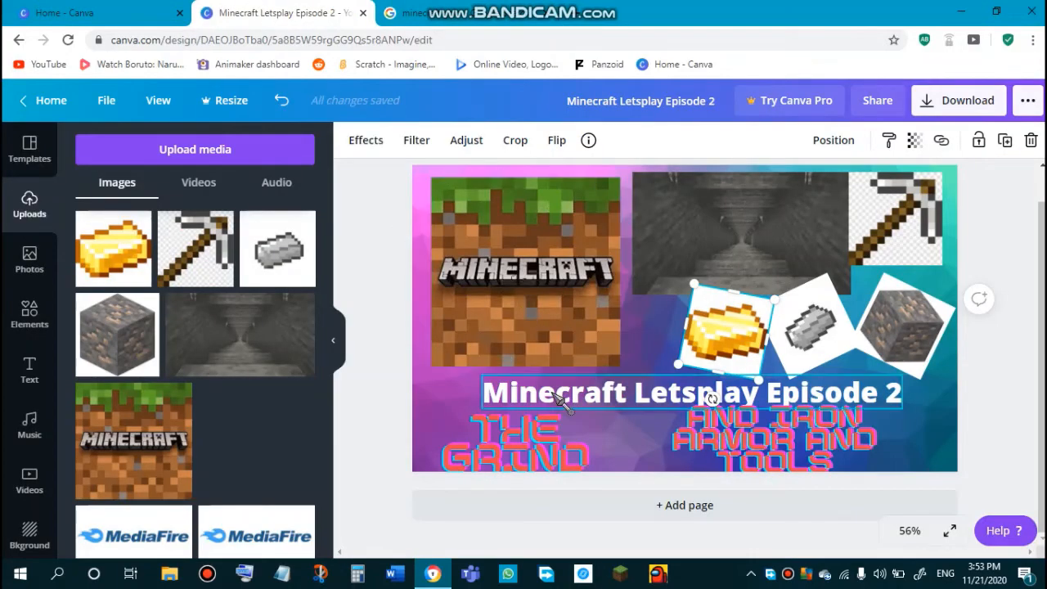
key("ctrl+v")
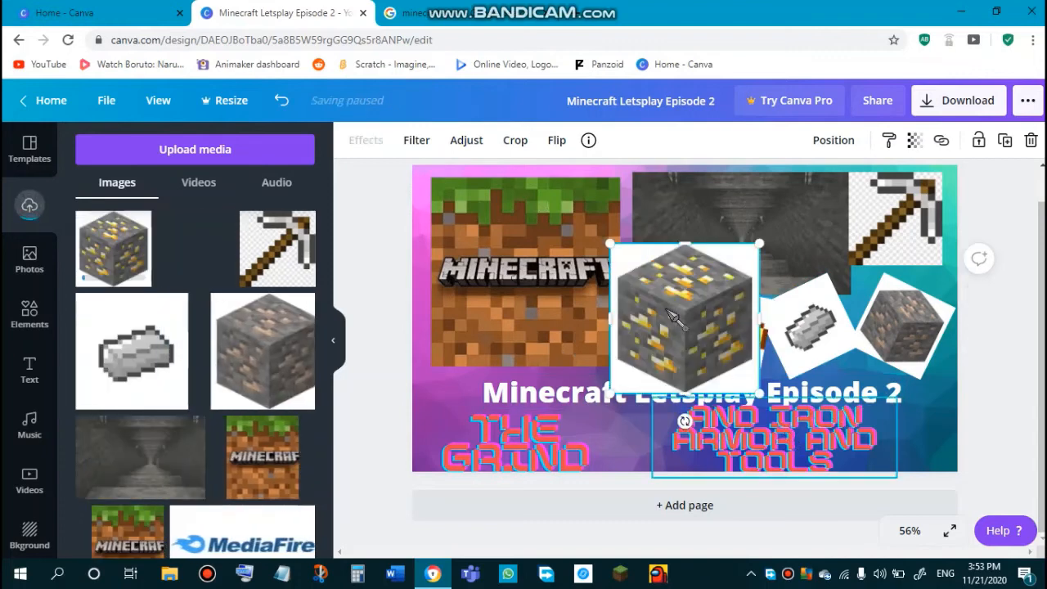
- Tilt the gold ore block picture, shrink it and place it just left of the gold ingot
left_click_drag(684, 421, 650, 315)
- Shrink the Minecraft grass block picture into the thumbnail's upper-left corner and move the tunnel picture directly beside it
left_click(461, 256)
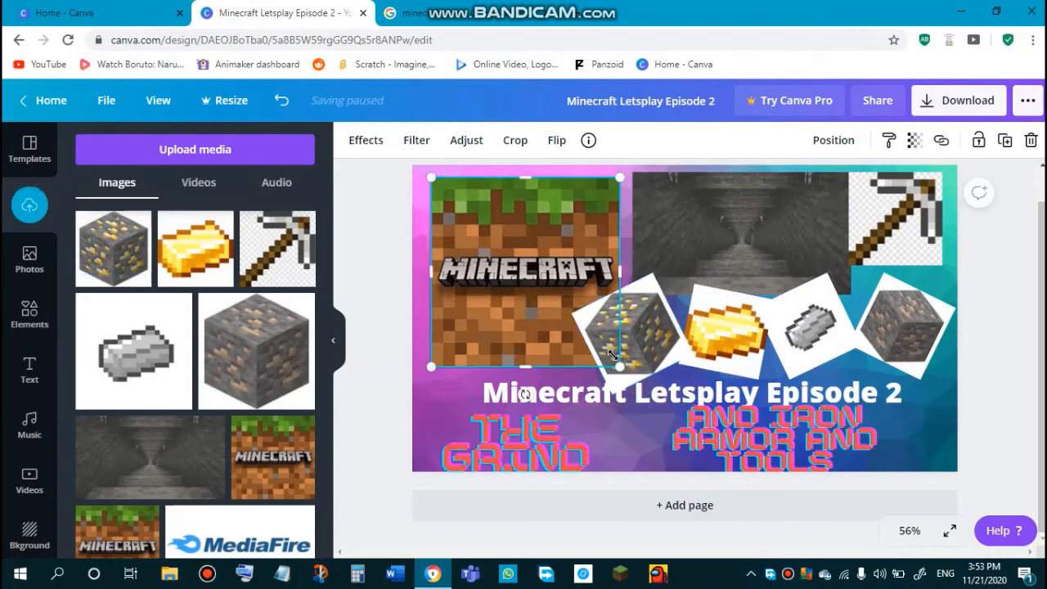
left_click_drag(619, 365, 563, 310)
left_click(723, 257)
left_click_drag(723, 258, 662, 252)
left_click(523, 283)
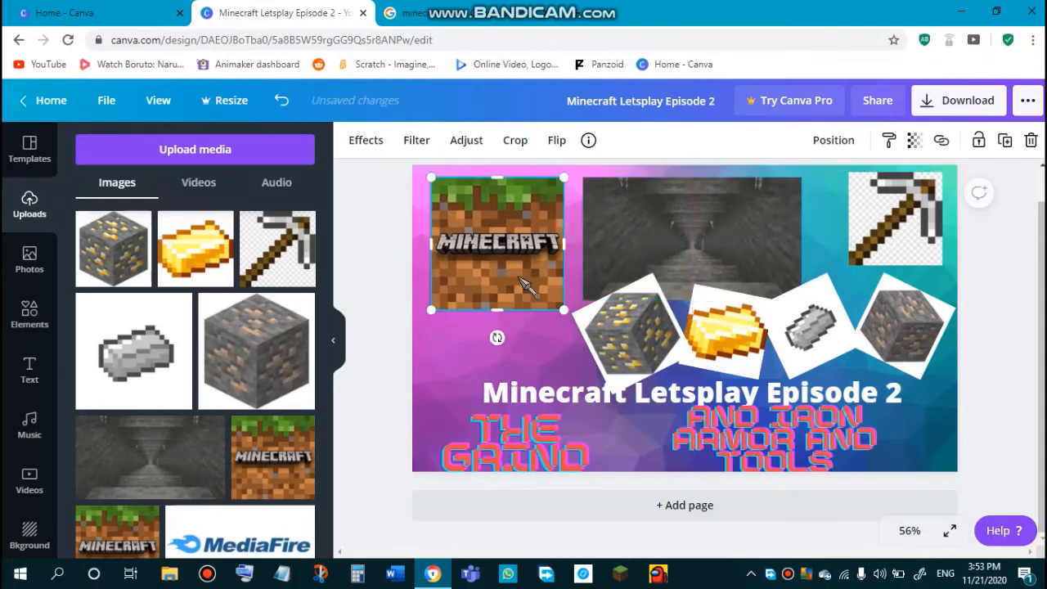
left_click_drag(498, 250, 491, 246)
left_click_drag(562, 307, 535, 284)
left_click(672, 219)
left_click_drag(672, 219, 646, 217)
- Move the gold ore and gold ingot to the thumbnail's left side, and bring the iron ingot and iron ore closer together at right
left_click_drag(631, 344, 448, 347)
left_click_drag(720, 341, 545, 343)
left_click_drag(806, 327, 827, 332)
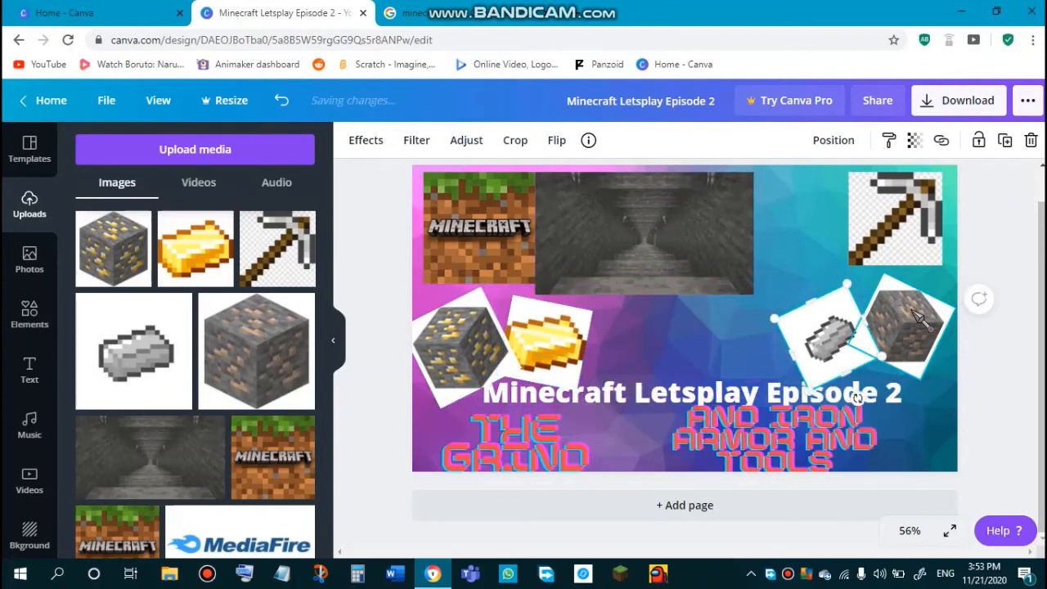
left_click_drag(920, 320, 911, 322)
- Enlarge the tunnel picture and centre it in the upper part of the thumbnail, with the pickaxe picture to its right
left_click_drag(888, 226, 826, 246)
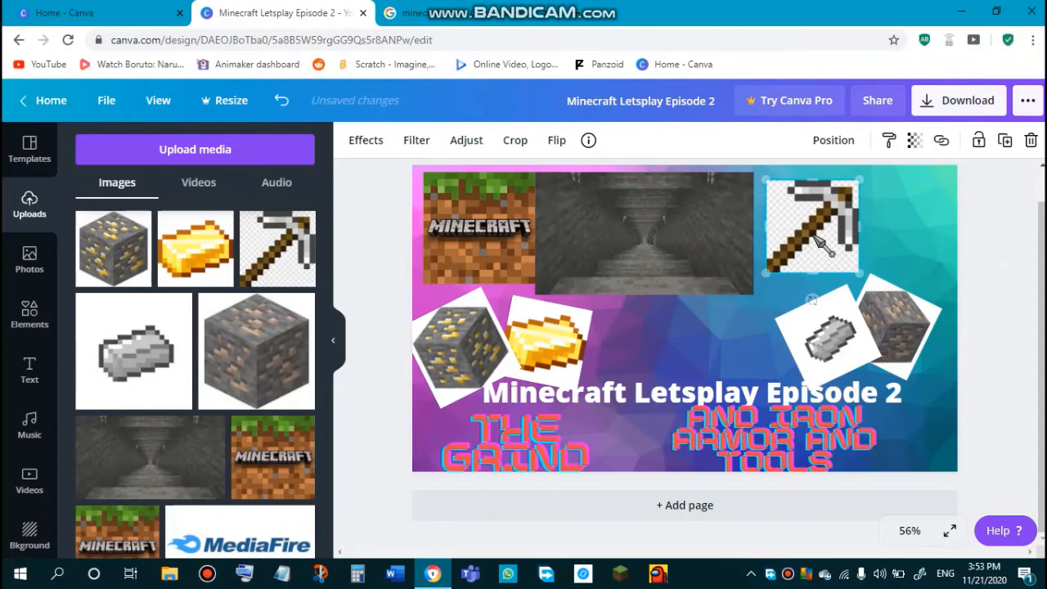
left_click(691, 360)
left_click(701, 244)
left_click_drag(701, 244, 723, 244)
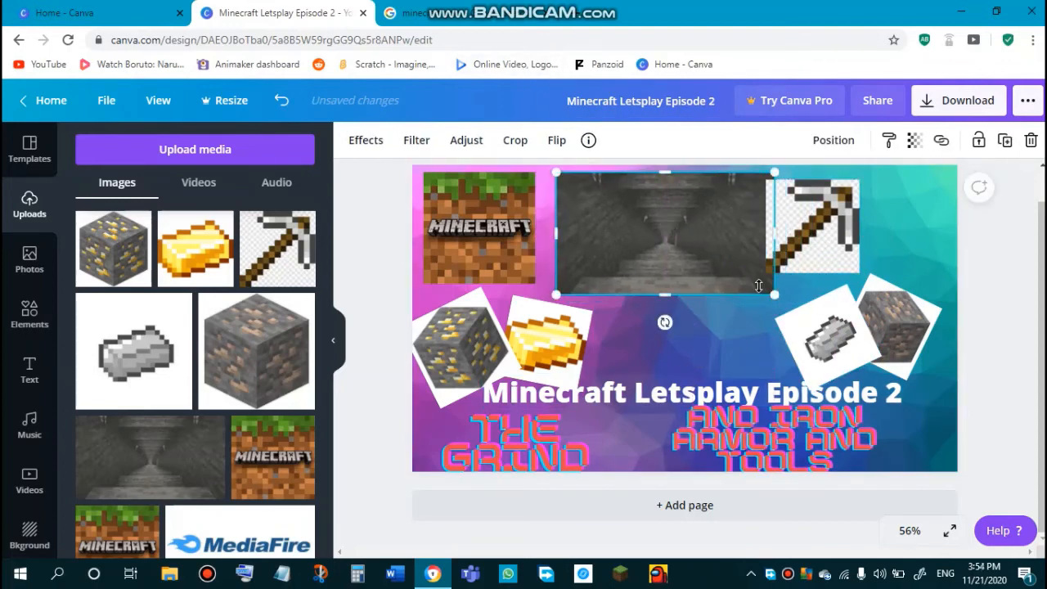
left_click_drag(776, 297, 870, 366)
left_click_drag(809, 237, 892, 237)
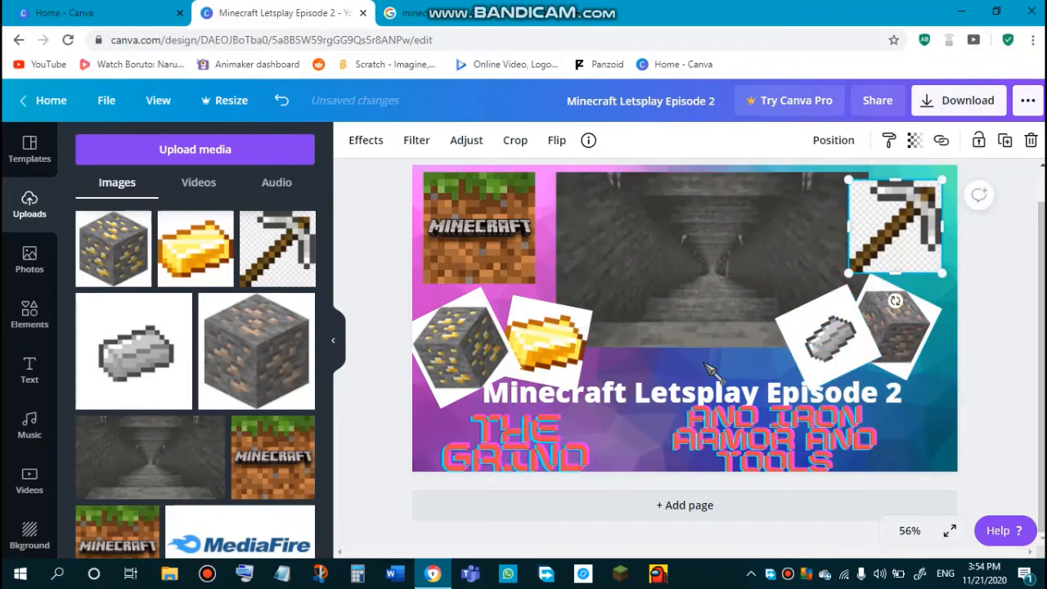
left_click_drag(711, 262, 675, 276)
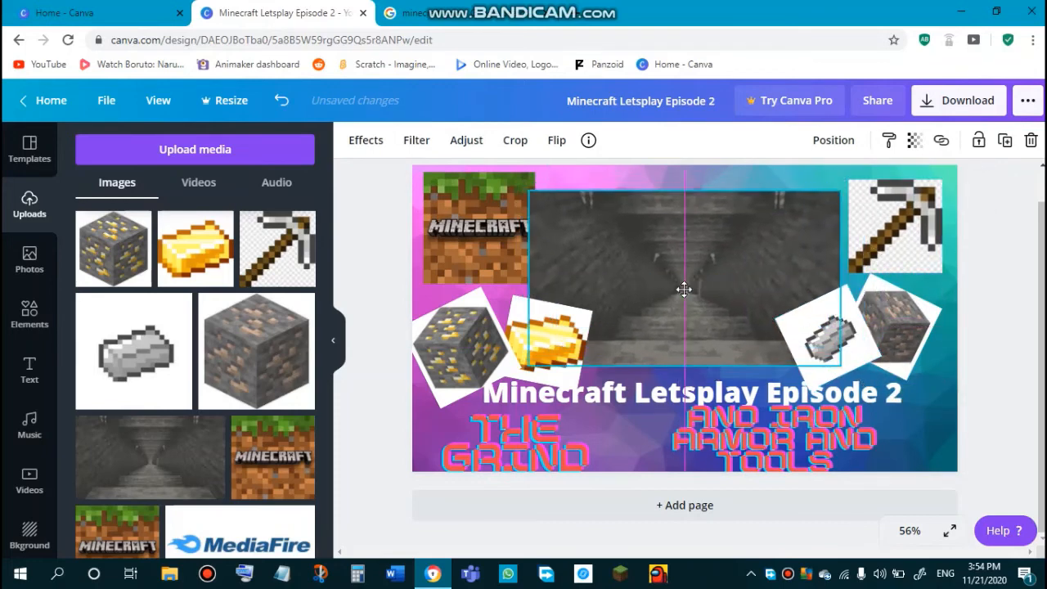
- Align the Minecraft picture with the thumbnail's left edge so that it sits against the tunnel picture
left_click(477, 200)
left_click_drag(472, 203, 462, 201)
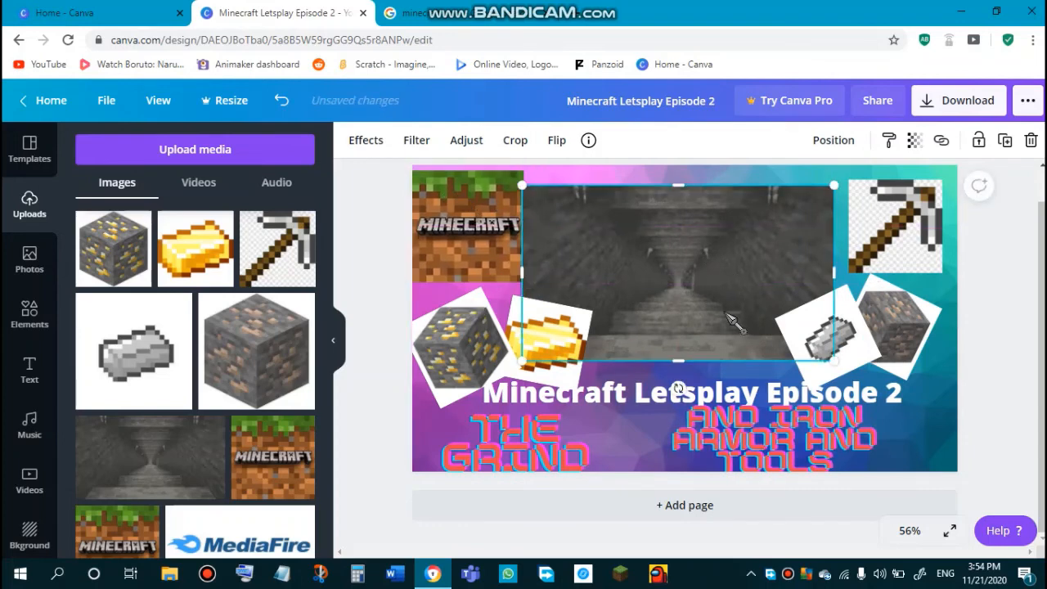
left_click(987, 187)
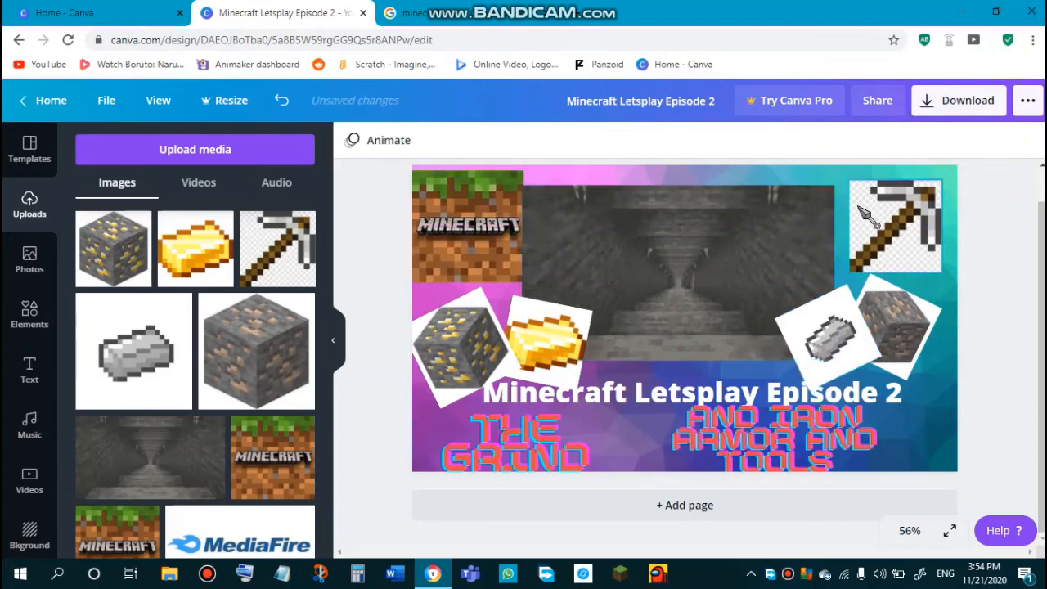
- Download the thumbnail as a PNG, and close the Google Images page and the referral message
left_click(942, 117)
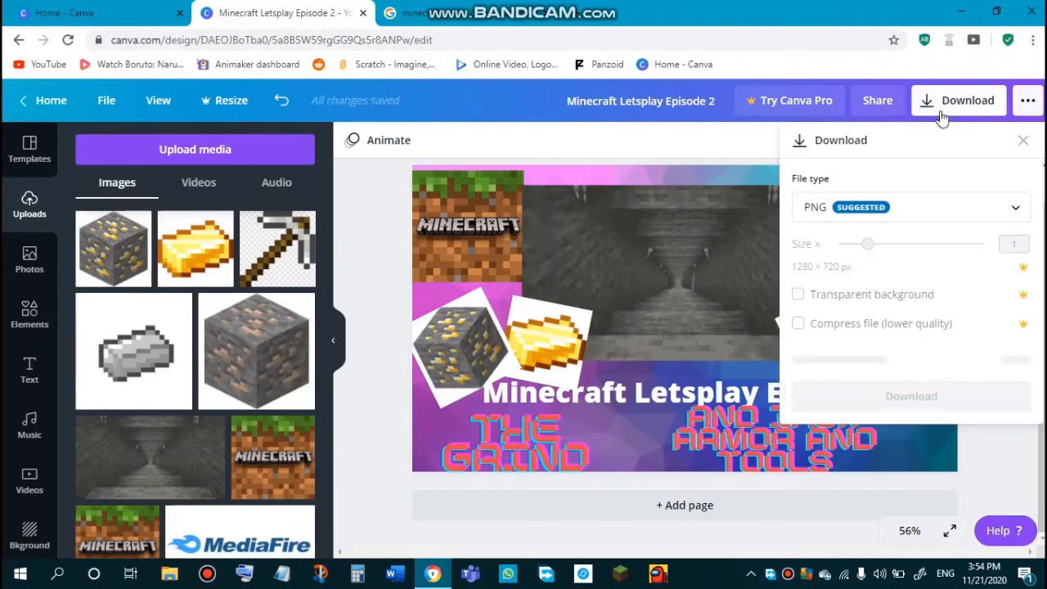
left_click(932, 364)
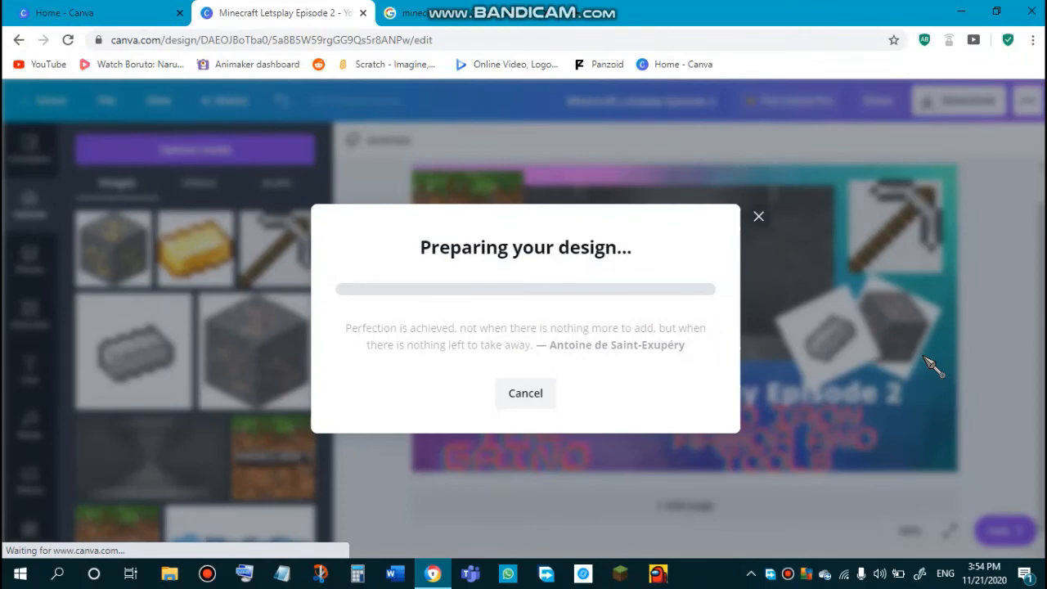
left_click(546, 13)
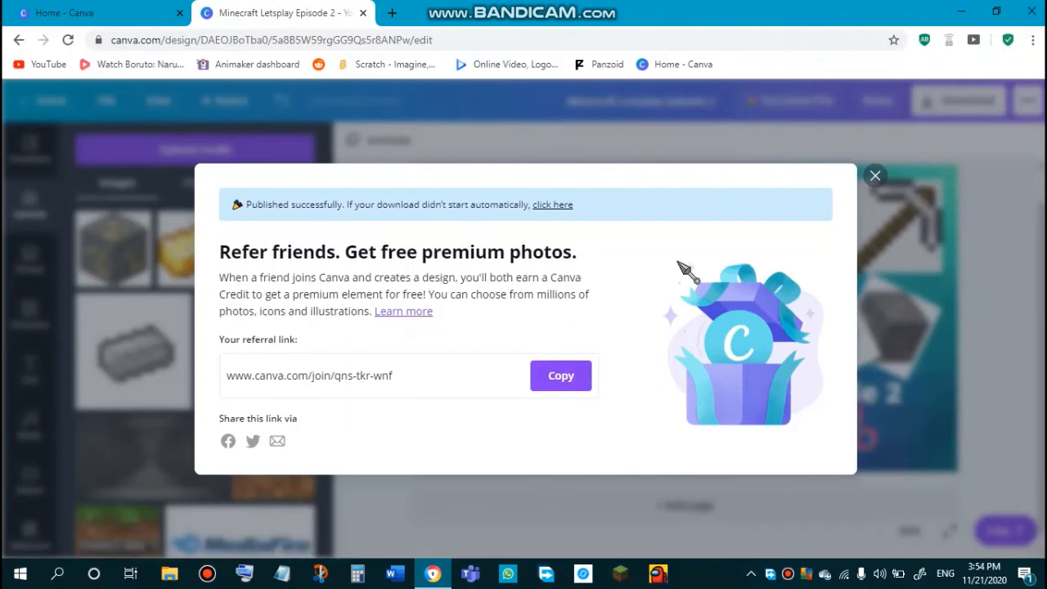
left_click(875, 154)
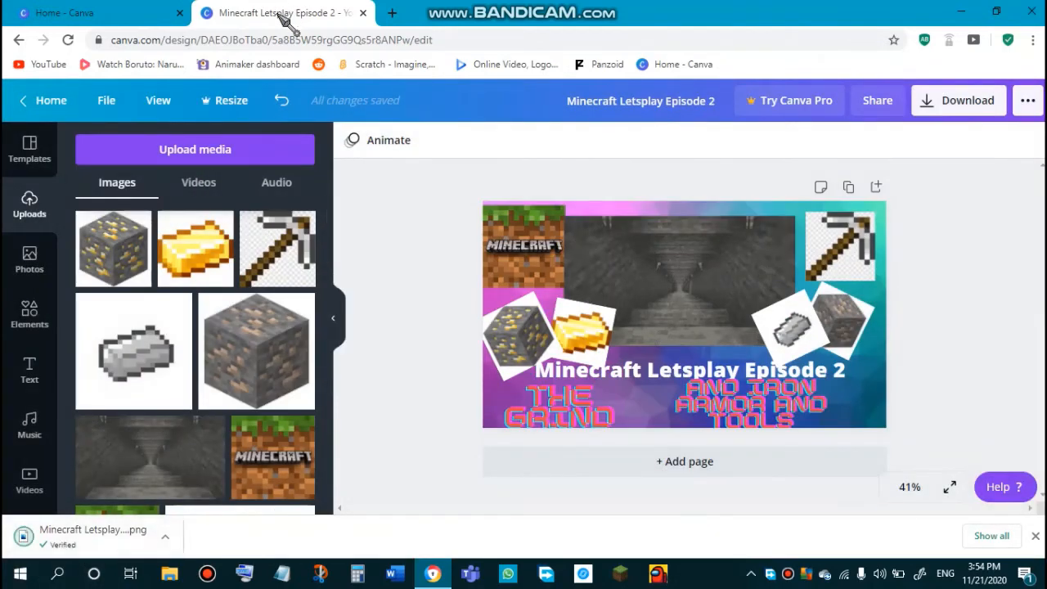
- Close the thumbnail design's page and clear the design type search on the Canva home page
left_click(362, 13)
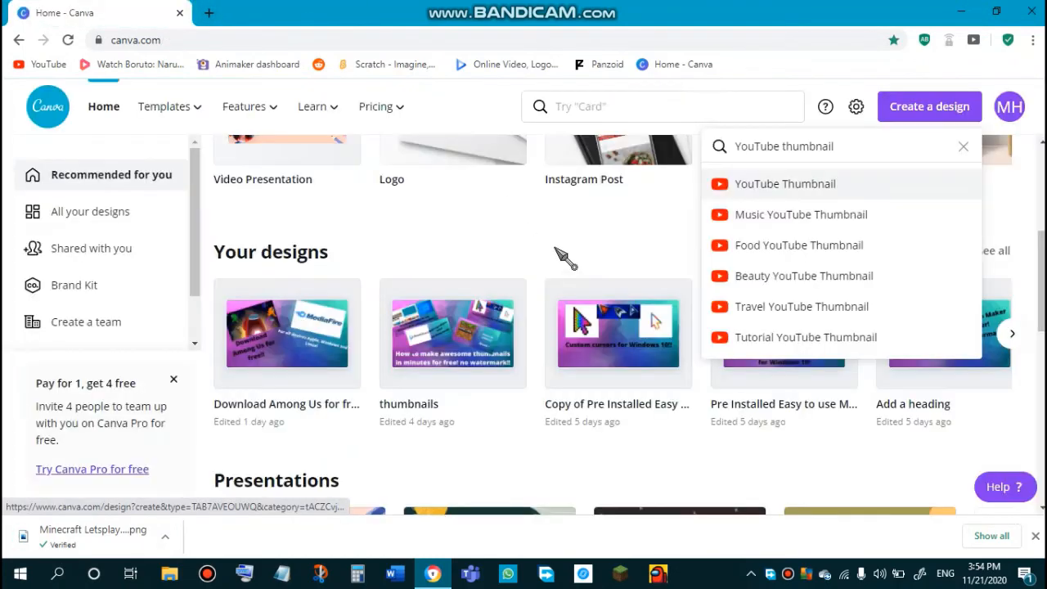
left_click(963, 149)
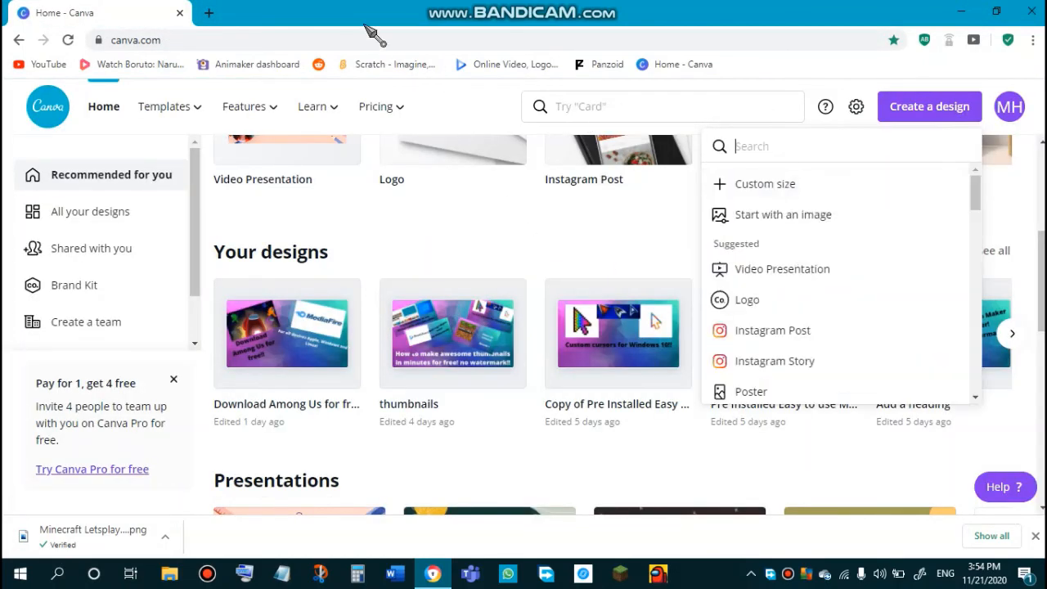
- Open the downloaded Minecraft Letsplay Episode 2.png in Photos, inspect the finished thumbnail and close the viewer
left_click(131, 535)
mouse_move(415, 98)
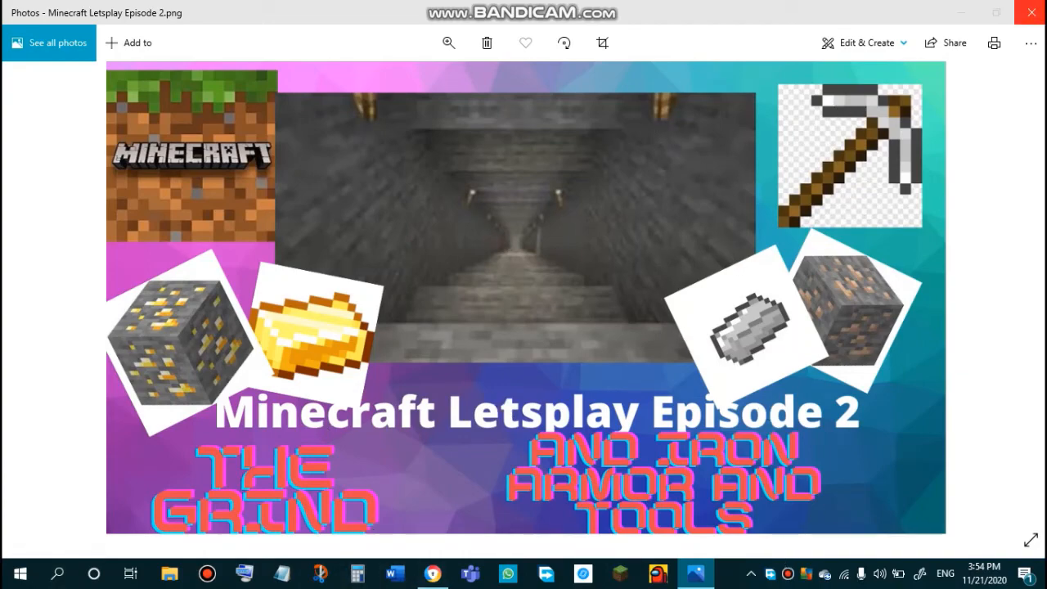
left_click(1030, 12)
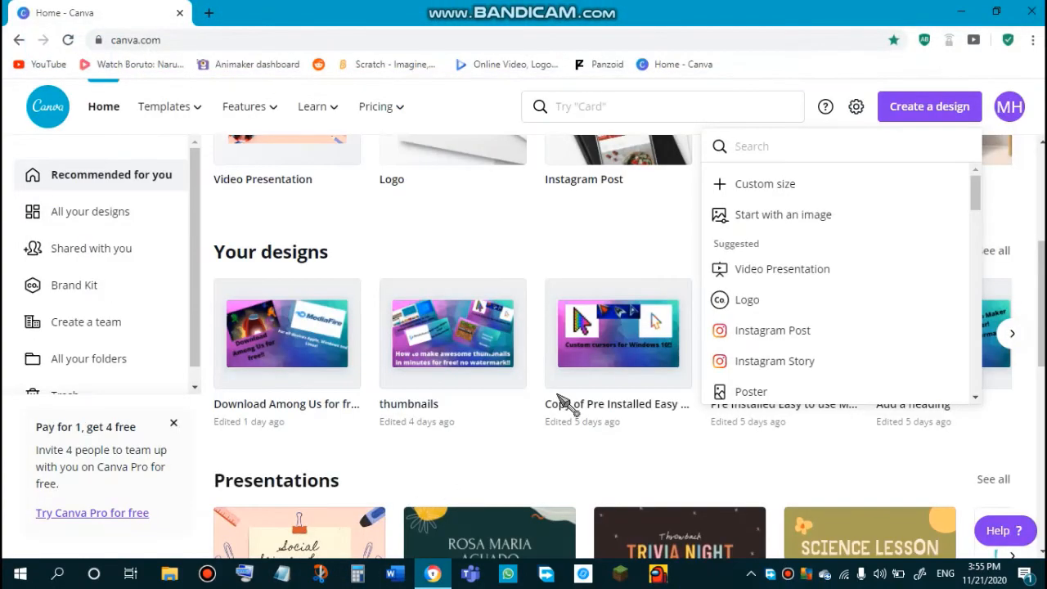
- Dismiss the design type list and the Pro offer, and look through the home page's own designs and template sections
left_click(535, 241)
scroll(657, 312, "down", 4)
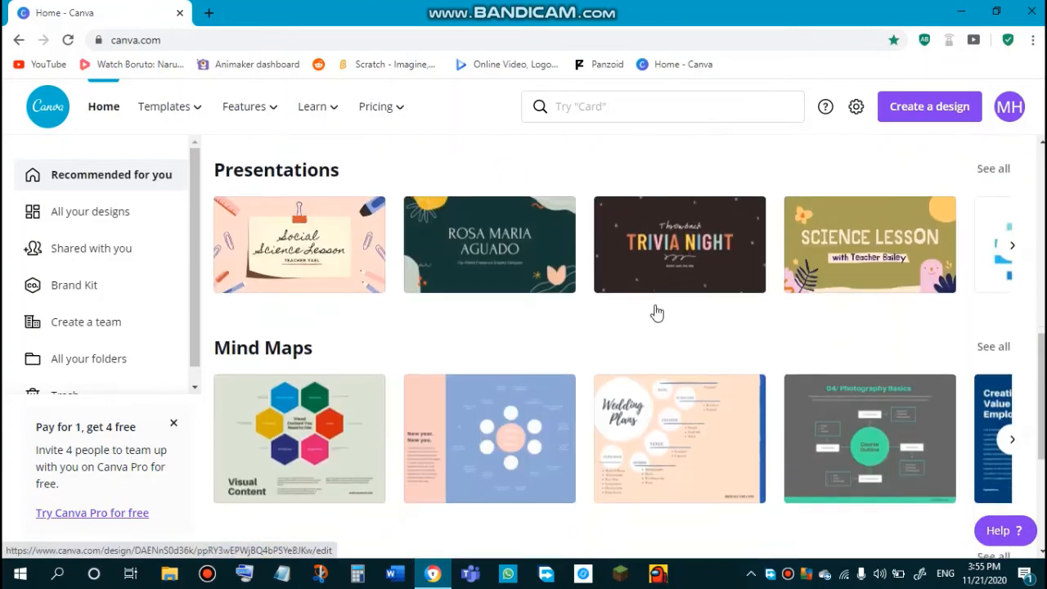
scroll(696, 381, "up", 3)
scroll(699, 383, "down", 1)
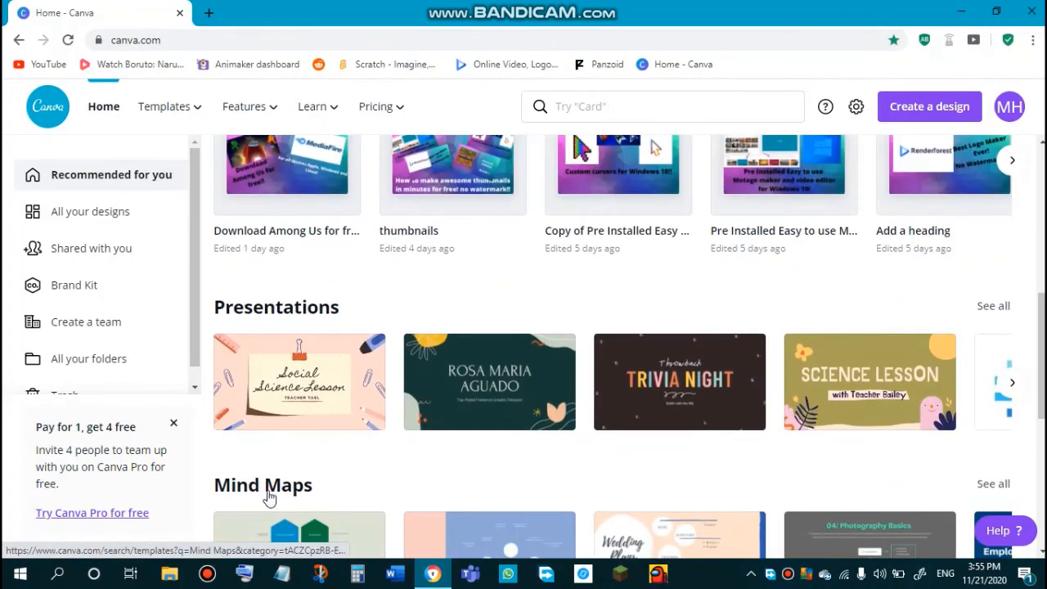
scroll(270, 499, "down", 4)
left_click(173, 423)
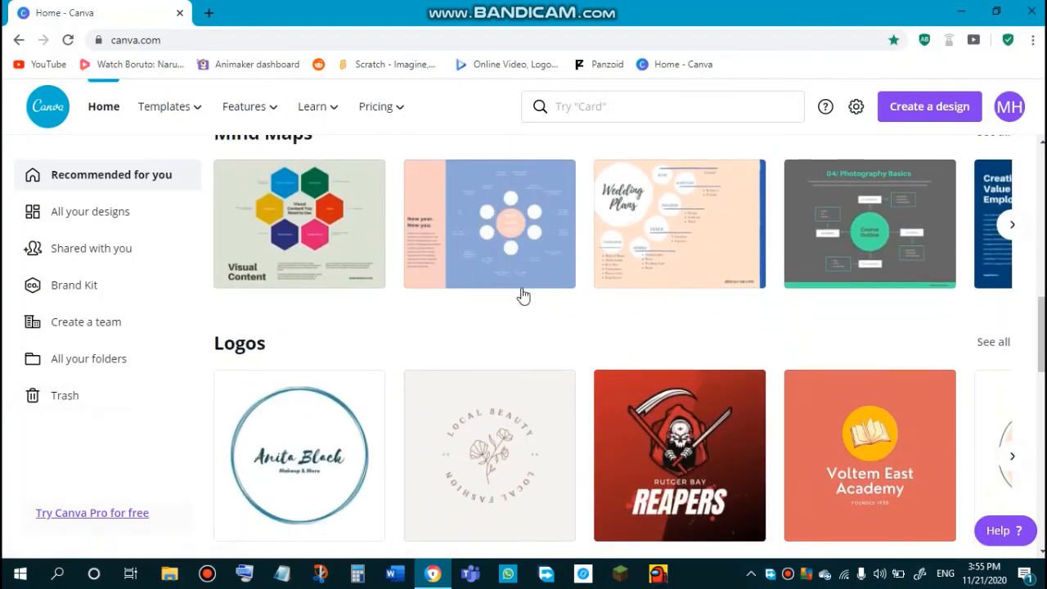
scroll(523, 296, "up", 10)
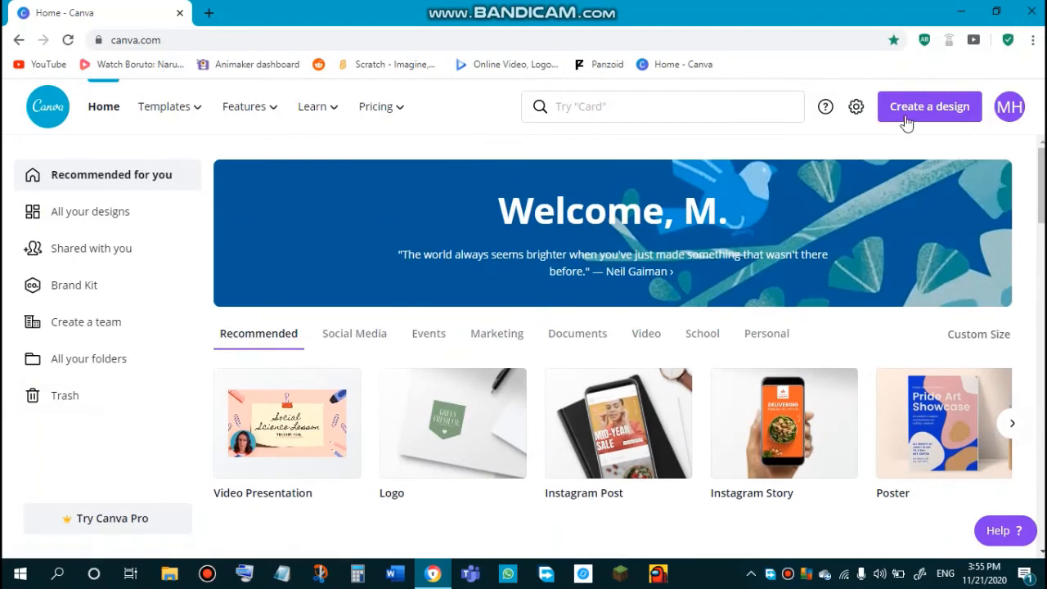
left_click(205, 13)
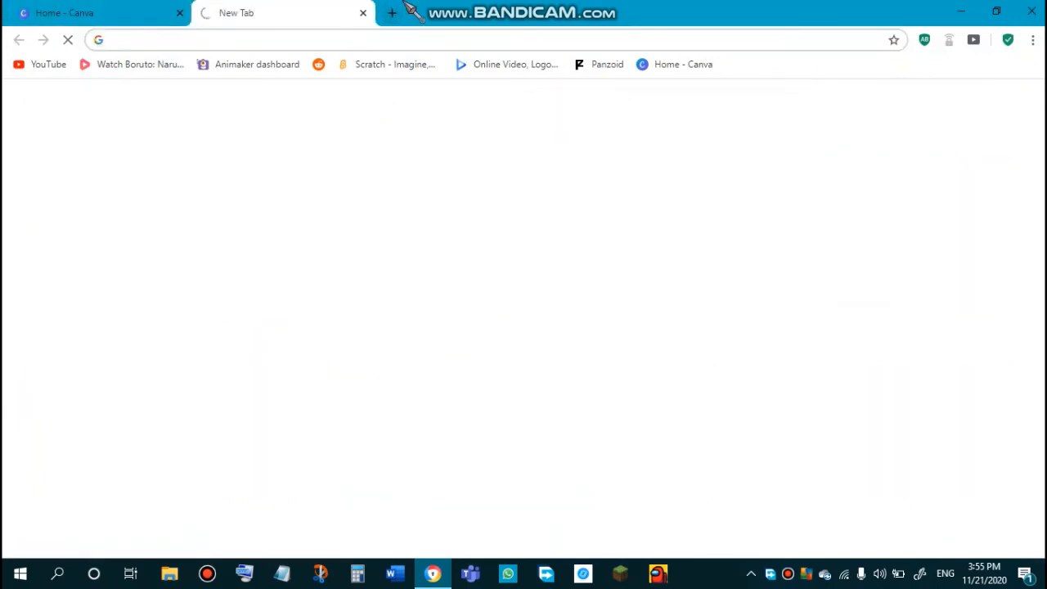
left_click(363, 13)
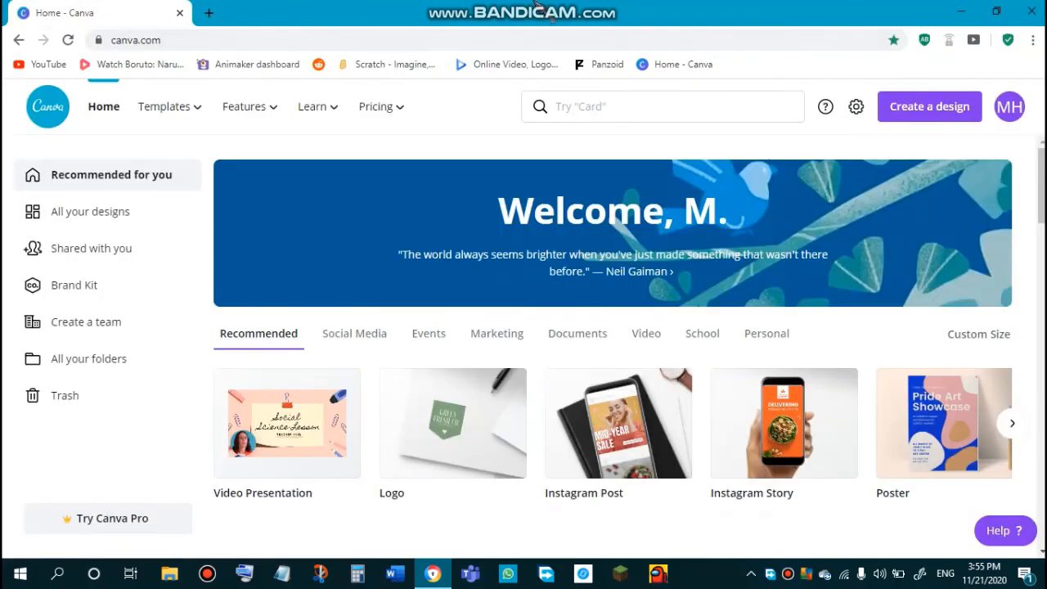
- Browse the Logos templates and the A4 Documents section on the home page
scroll(1022, 409, "down", 20)
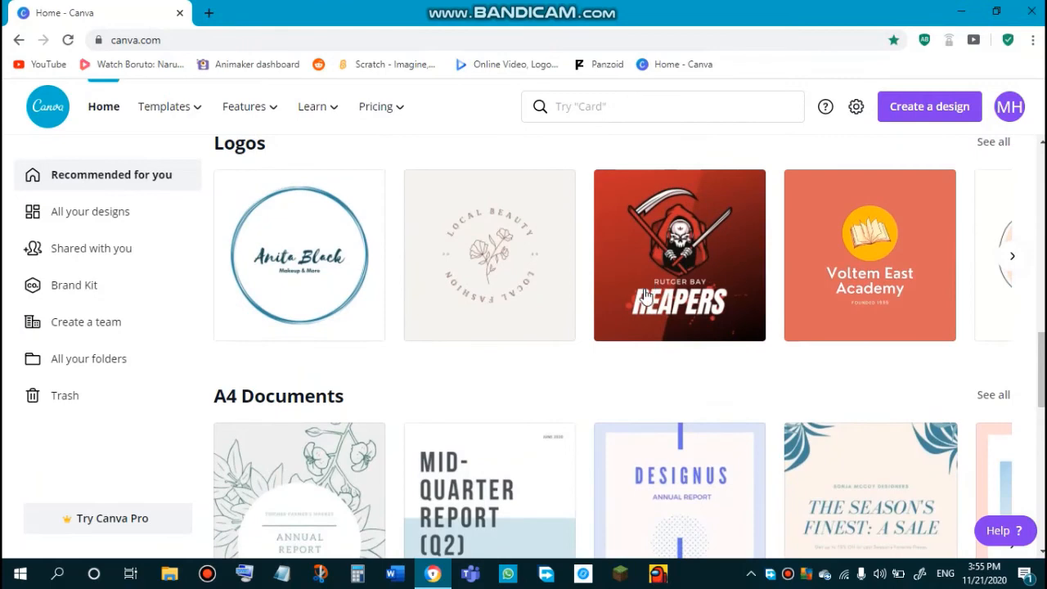
left_click(1012, 259)
left_click(1010, 256)
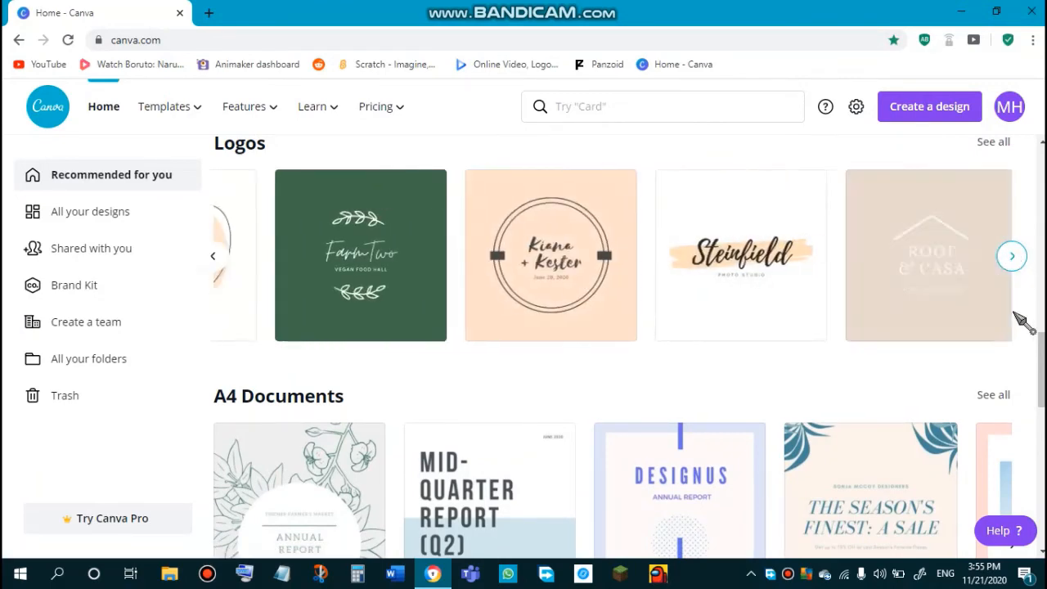
scroll(1005, 360, "down", 5)
scroll(1006, 360, "up", 4)
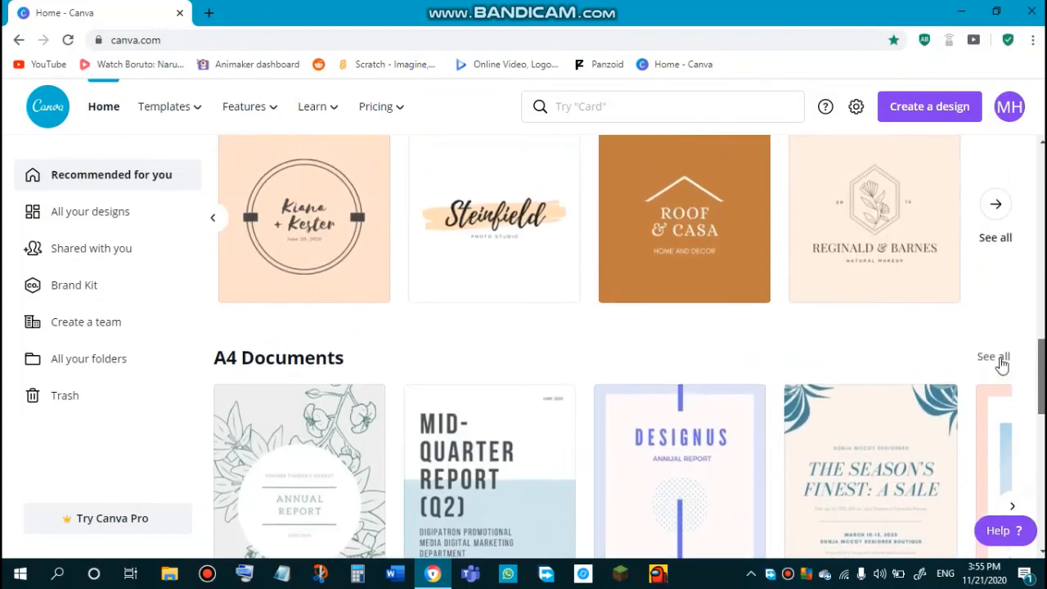
scroll(940, 213, "up", 10)
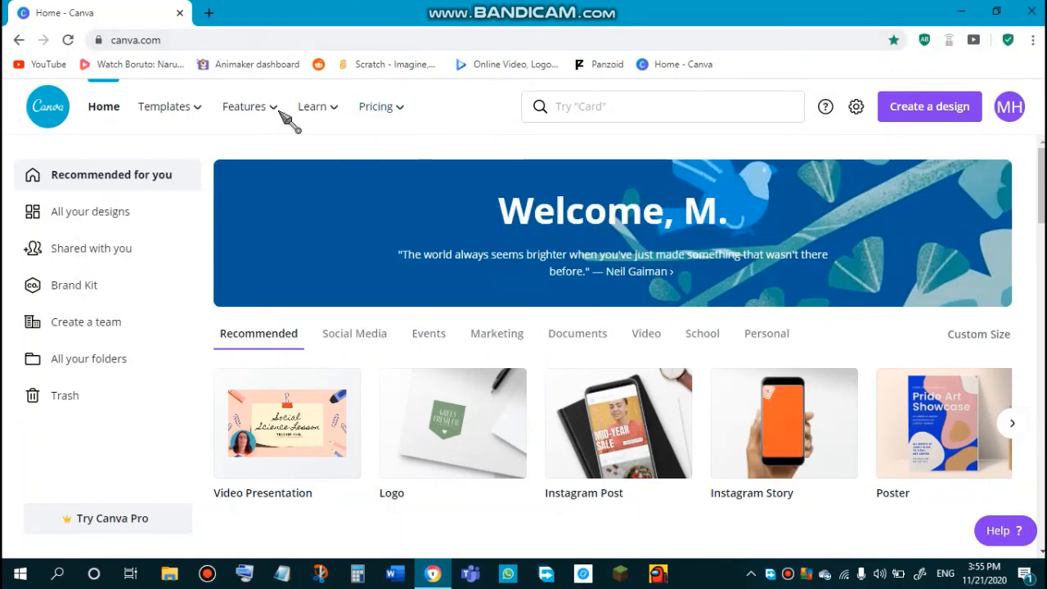
mouse_move(381, 106)
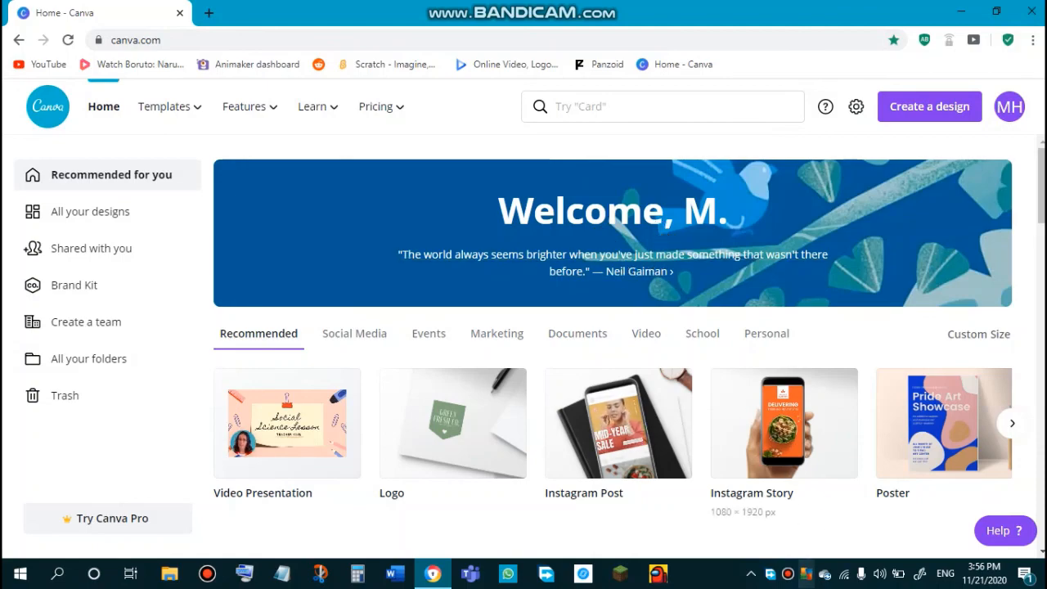
scroll(613, 408, "down", 4)
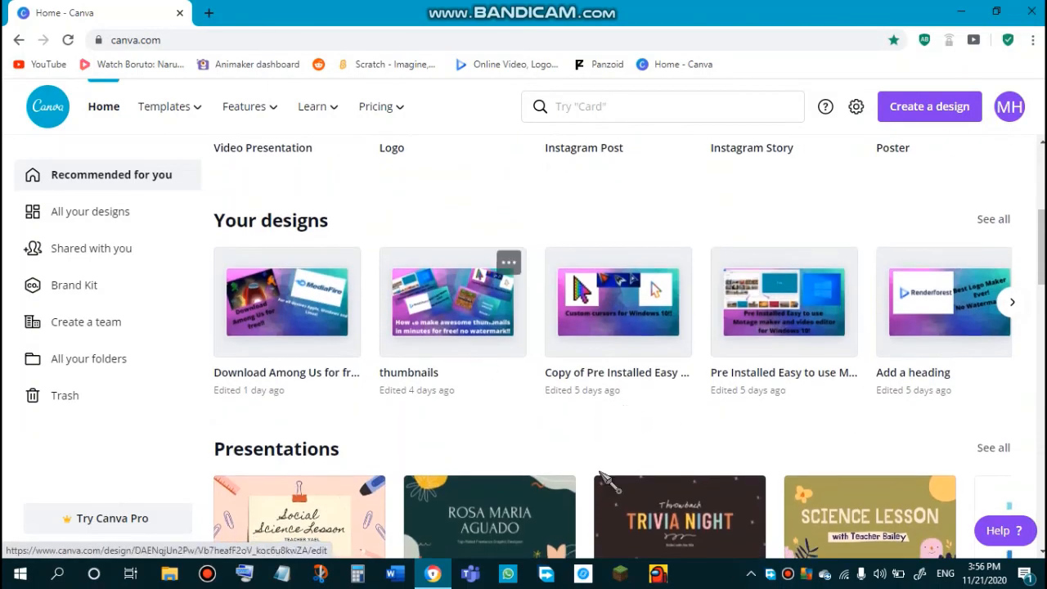
scroll(572, 450, "up", 4)
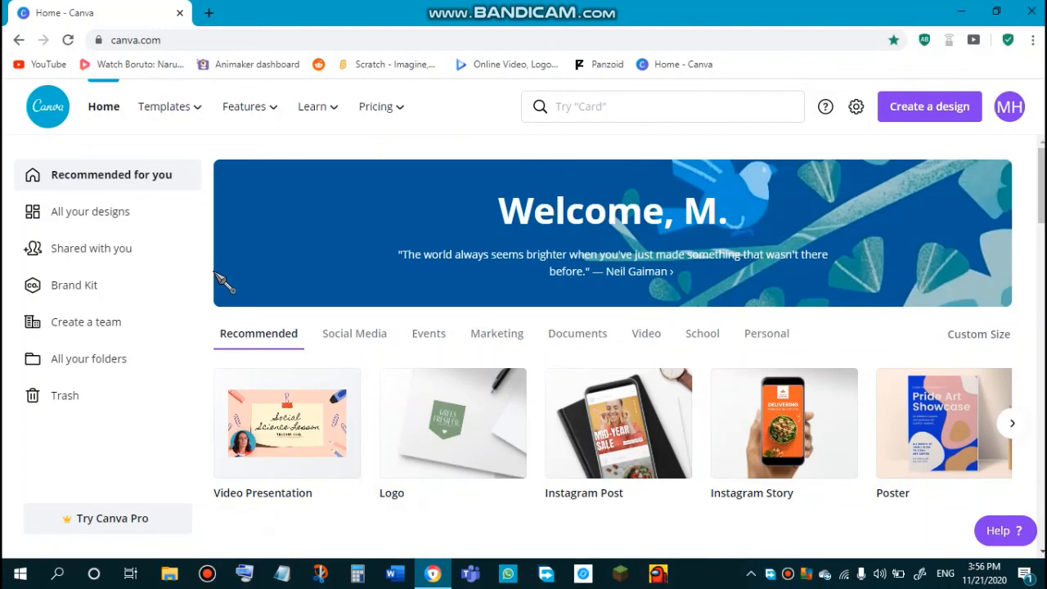
scroll(319, 212, "down", 2)
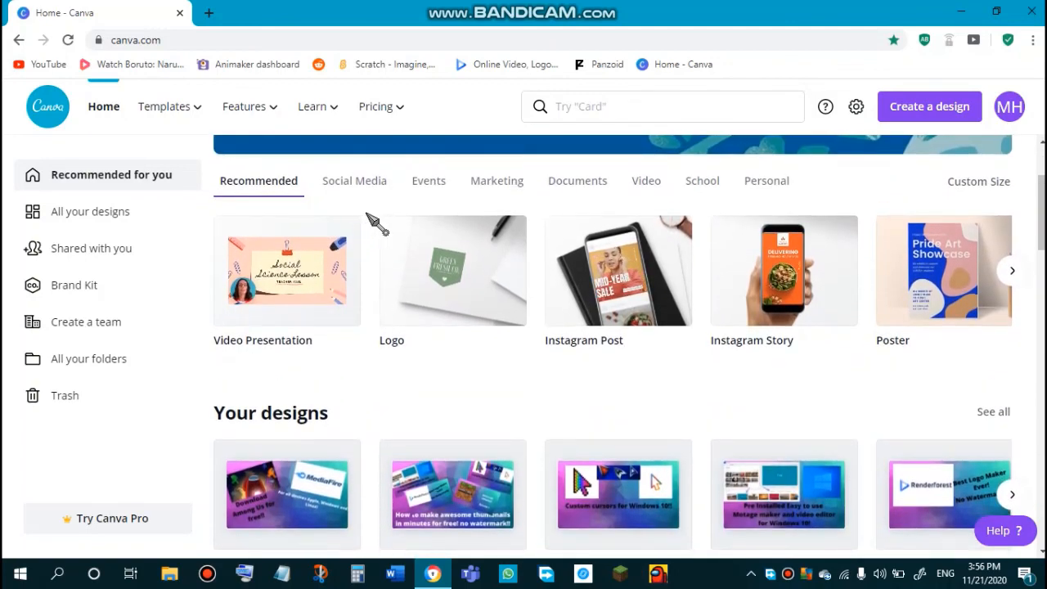
scroll(335, 417, "down", 2)
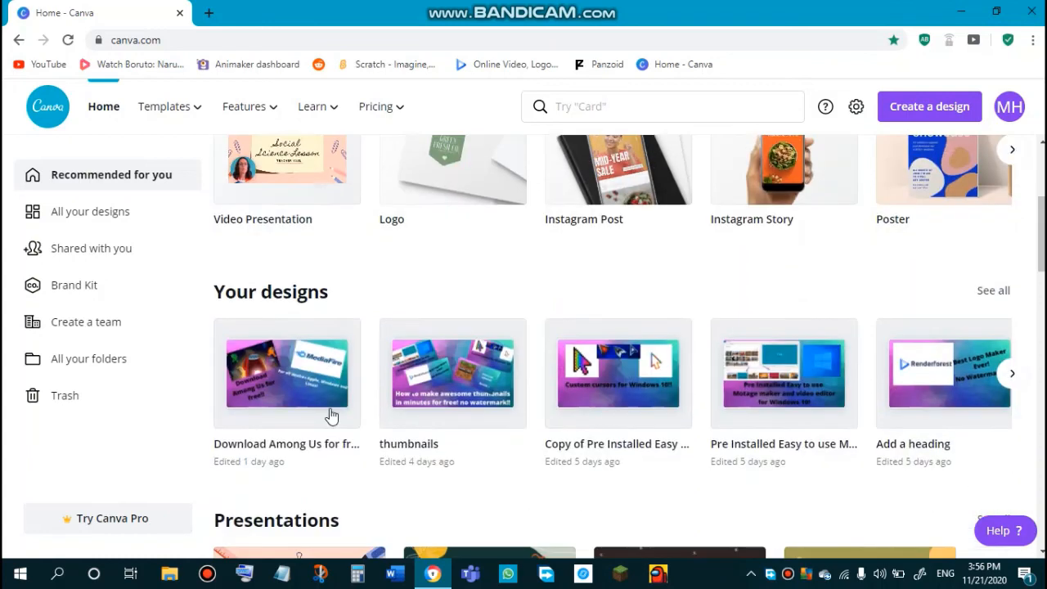
scroll(412, 244, "up", 2)
scroll(544, 309, "up", 2)
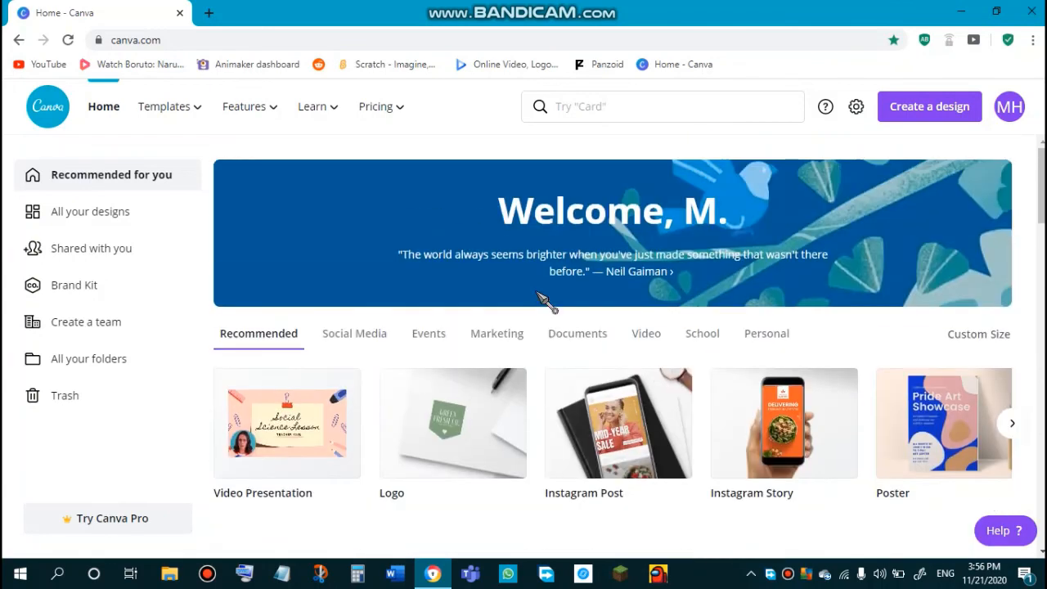